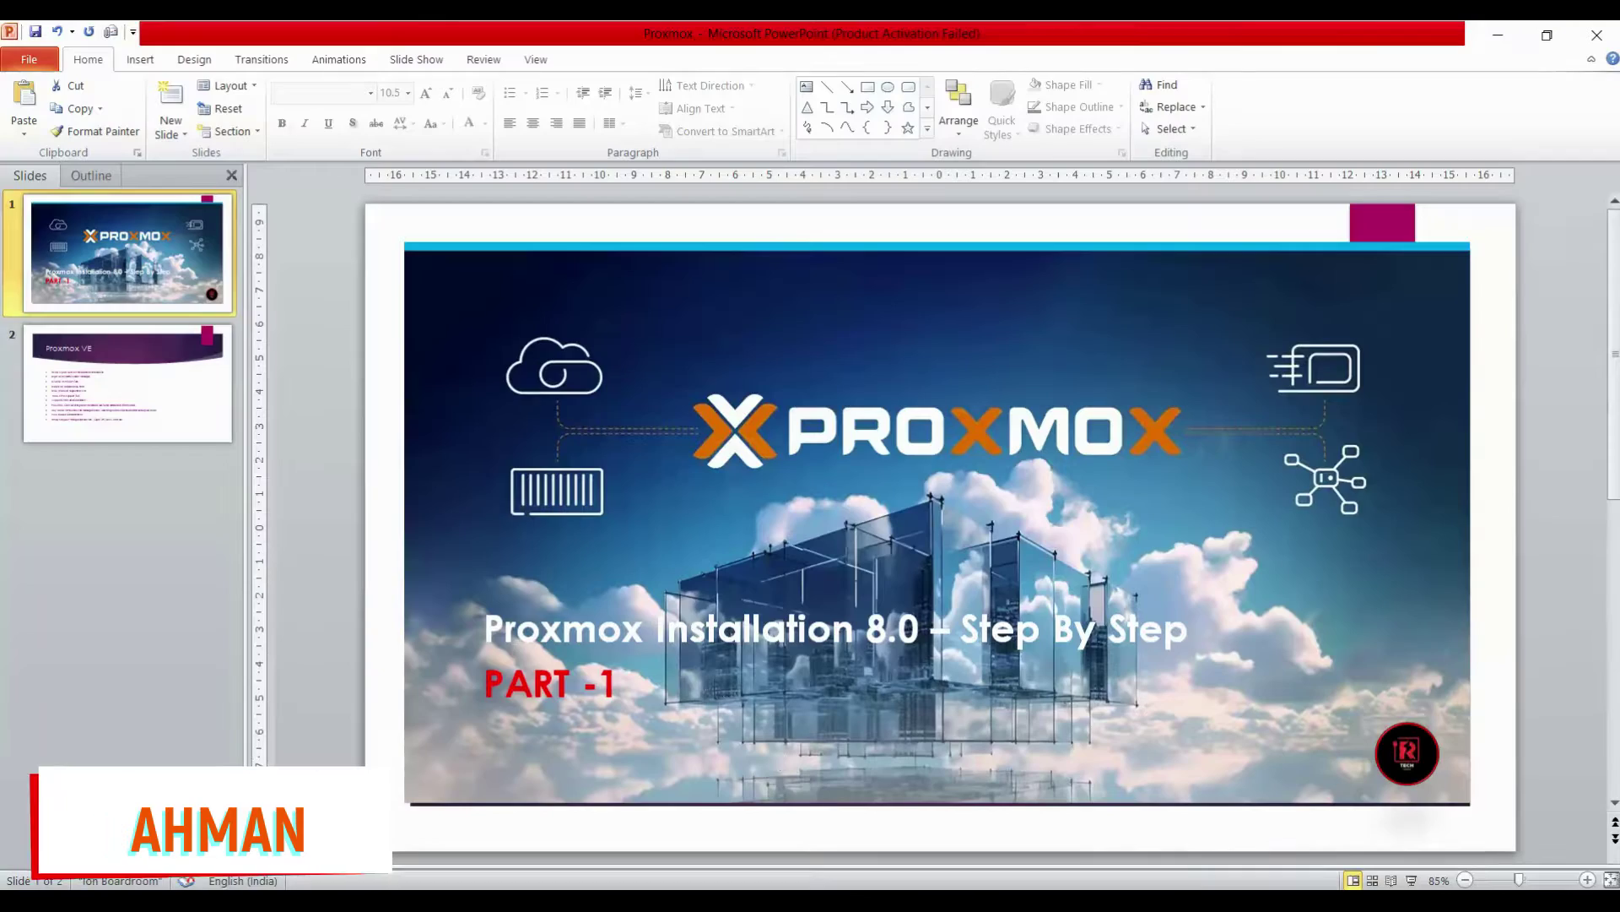
Show slide 2, the Proxmox VE feature overview, in PowerPoint.
left_click(166, 414)
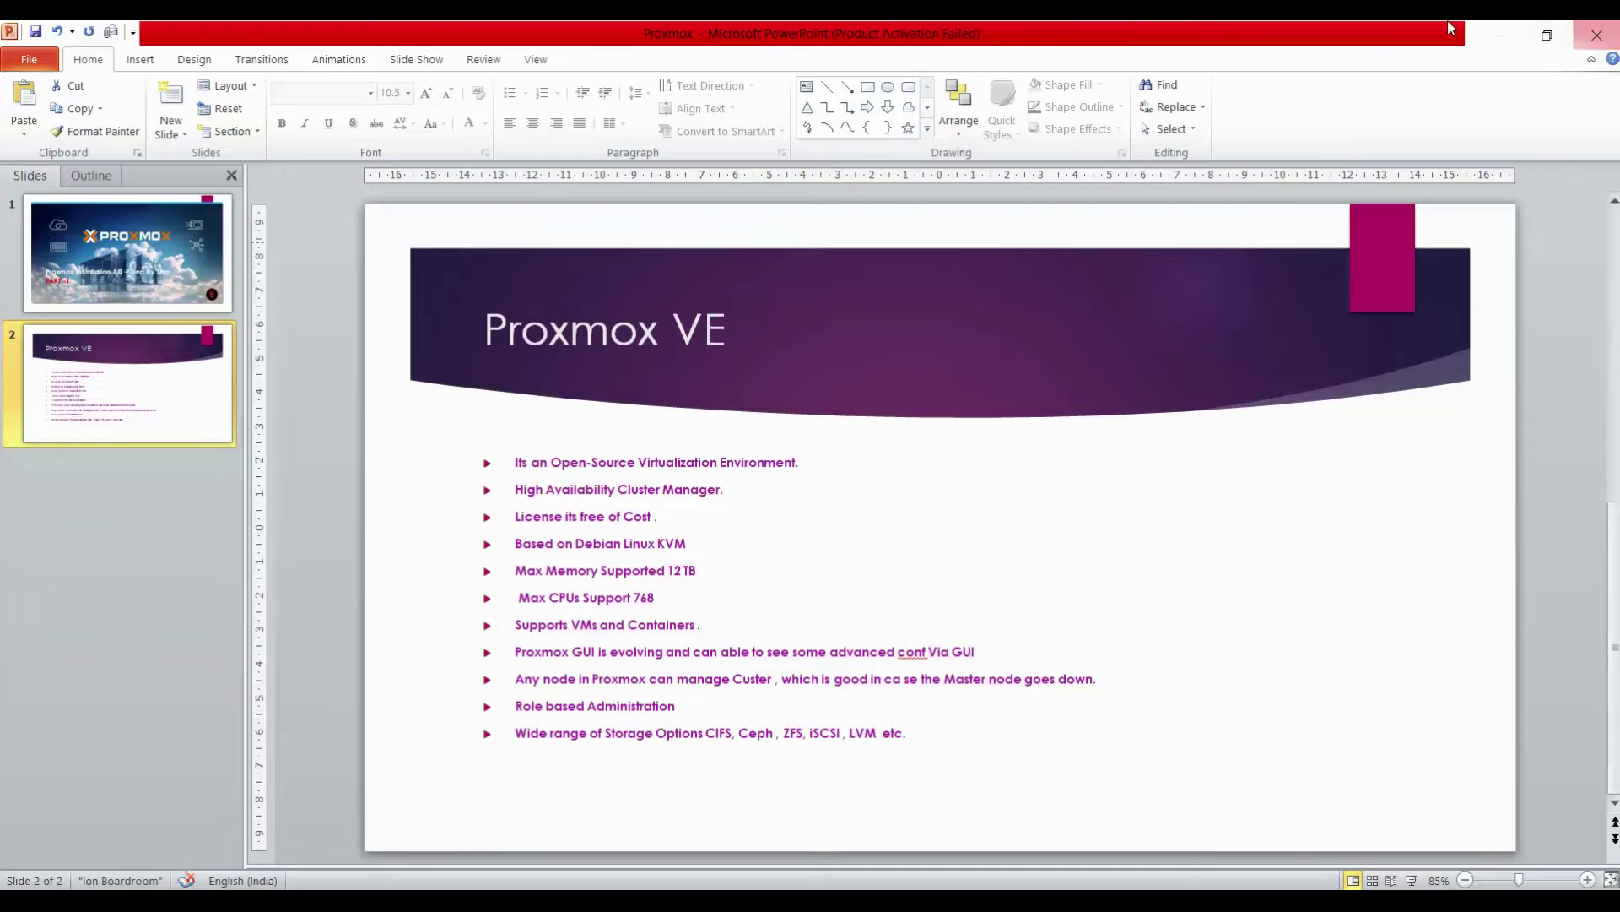
Minimize the PowerPoint presentation to reveal the desktop.
left_click(1499, 35)
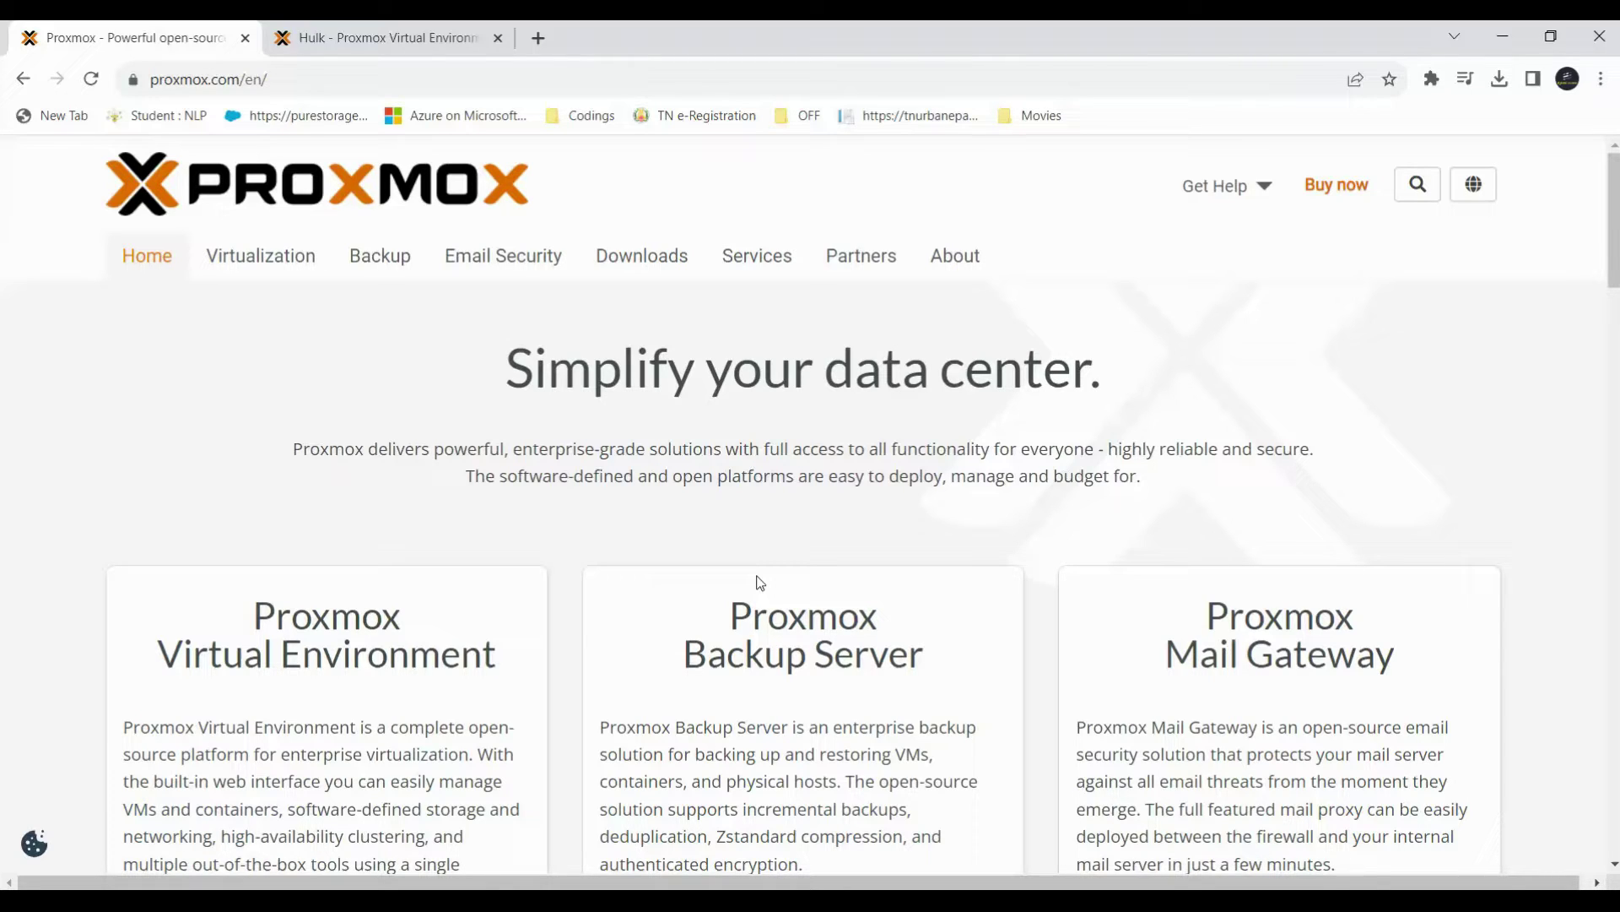
Navigate the Proxmox site to the Proxmox Virtual Environment downloads page.
left_click(270, 269)
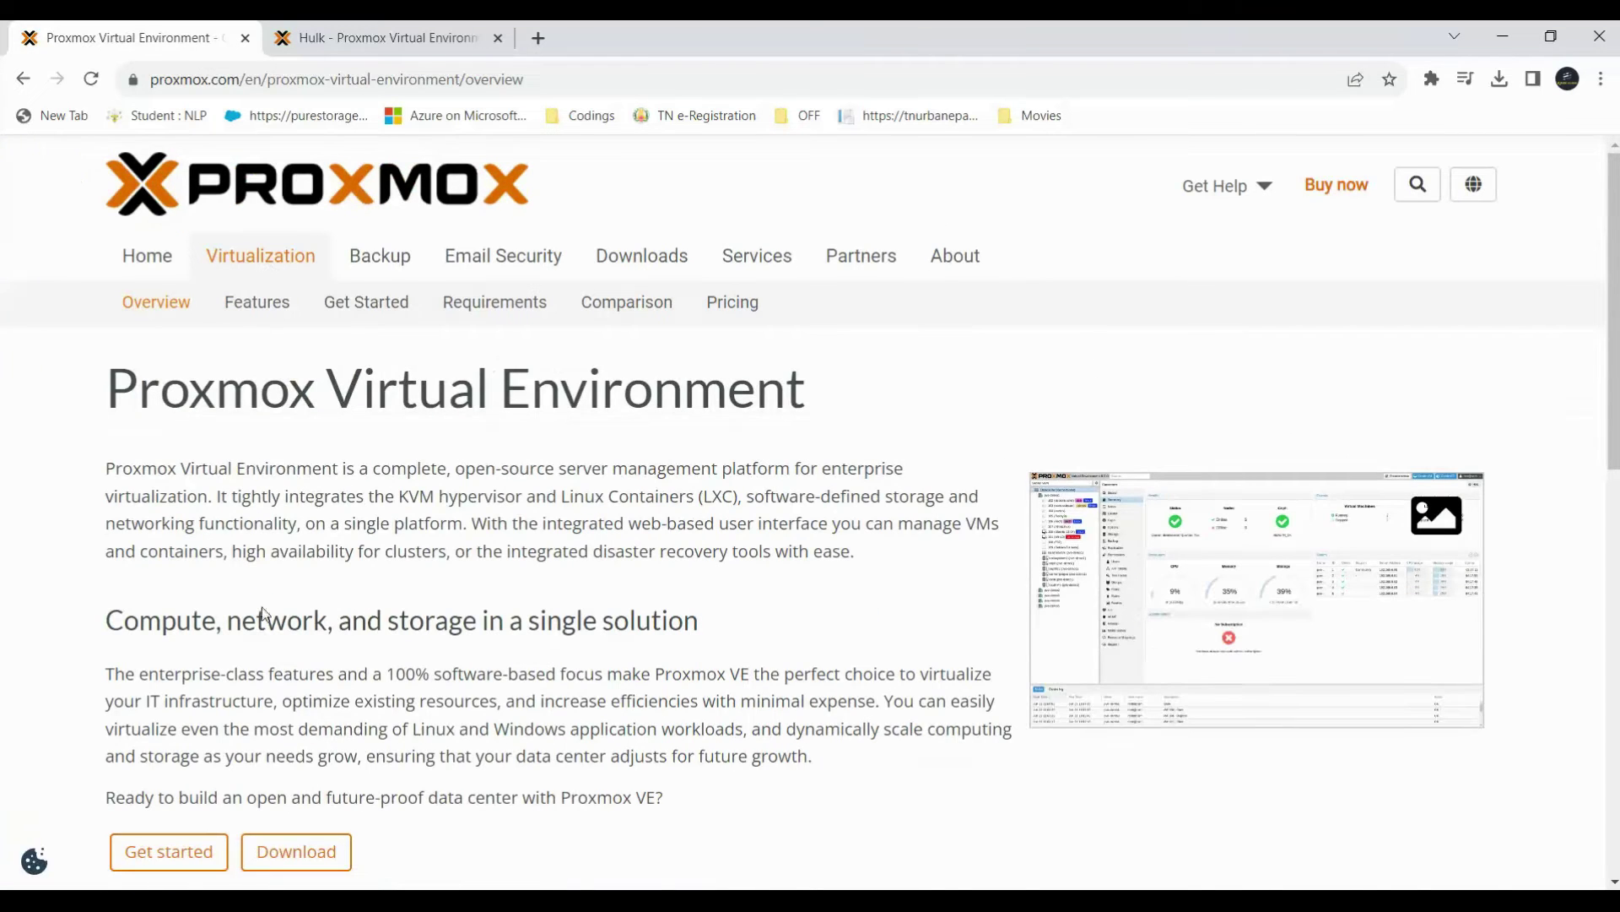
scroll(266, 613, "down", 3)
left_click(296, 639)
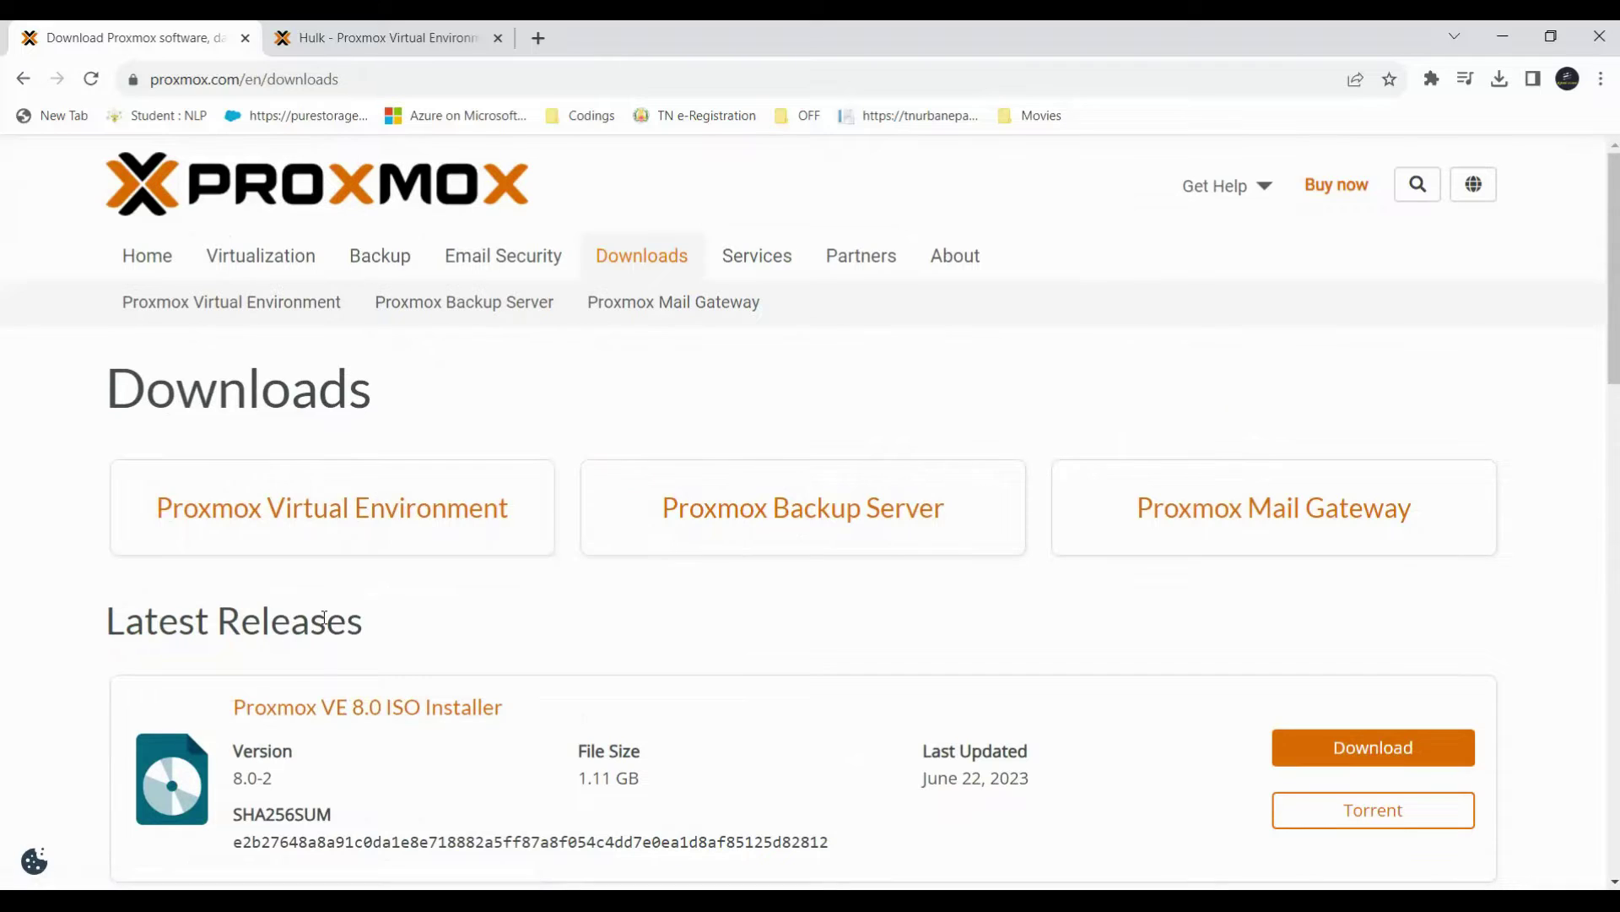
left_click(321, 528)
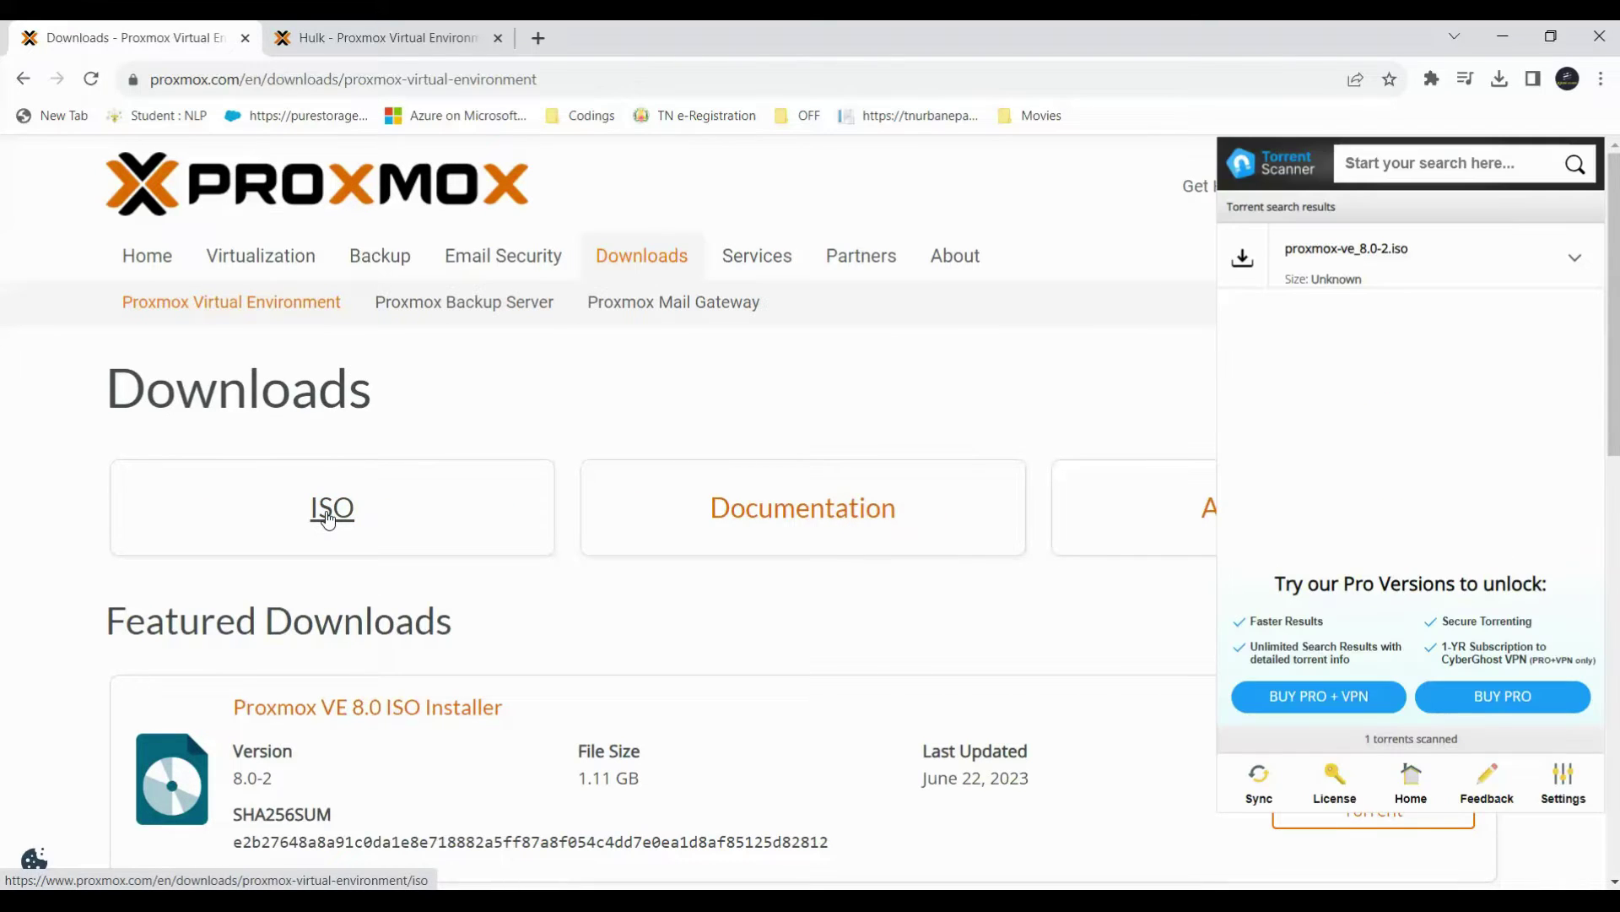
Review the Proxmox VE Datasheet, return, and fetch the VE 8.0 ISO installer torrent.
scroll(1001, 695, "down", 3)
scroll(1110, 690, "up", 1)
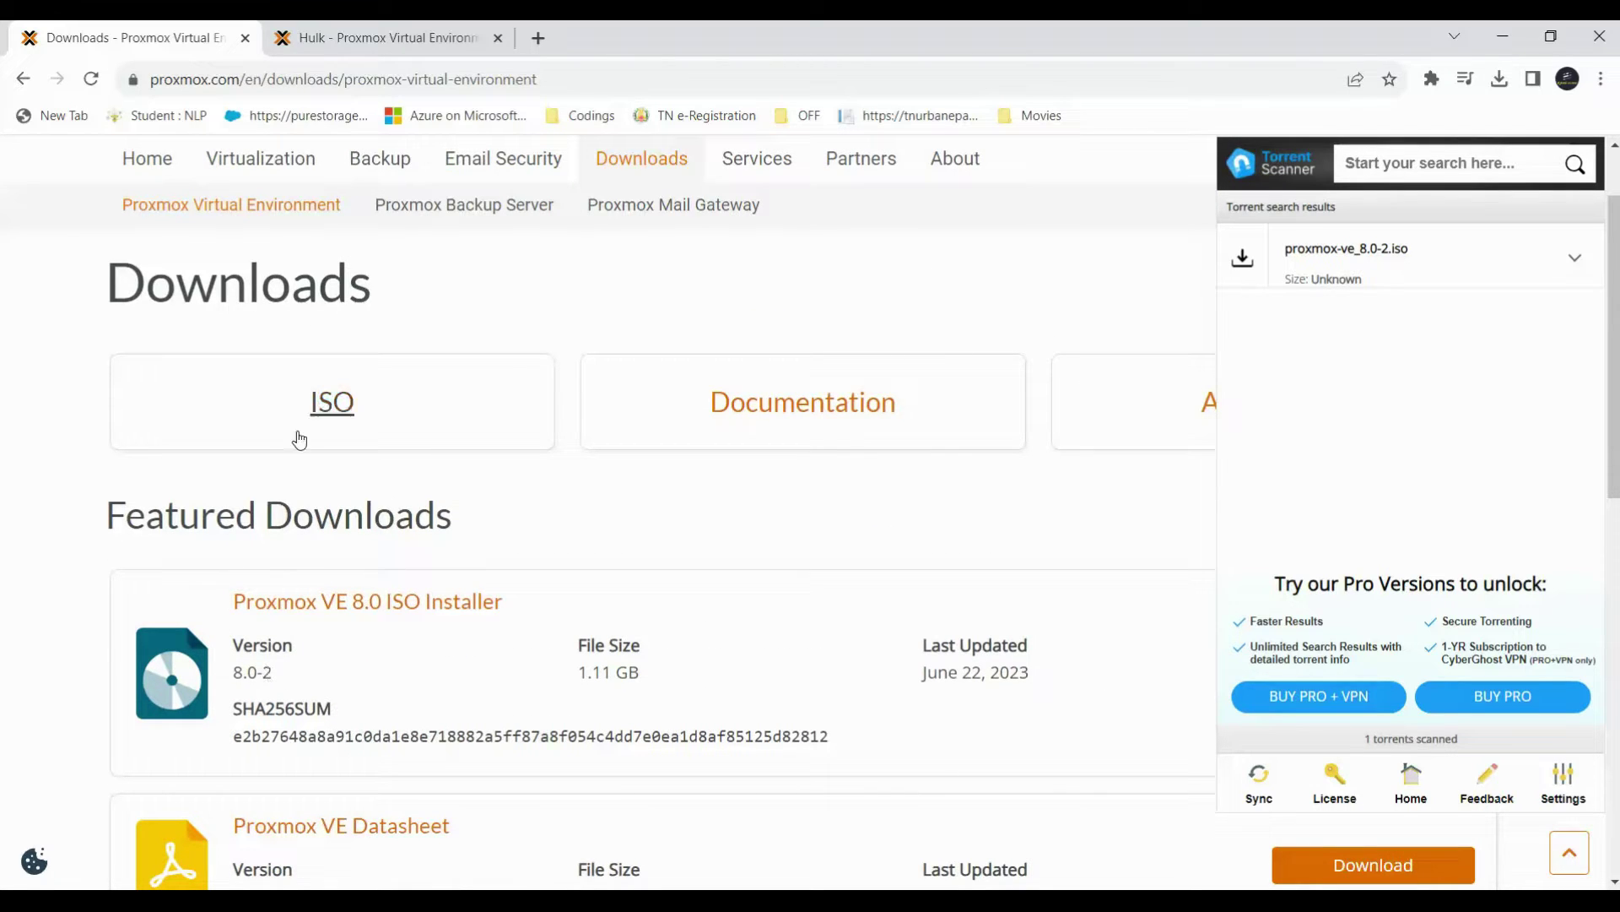
scroll(1020, 635, "down", 3)
scroll(1111, 645, "up", 1)
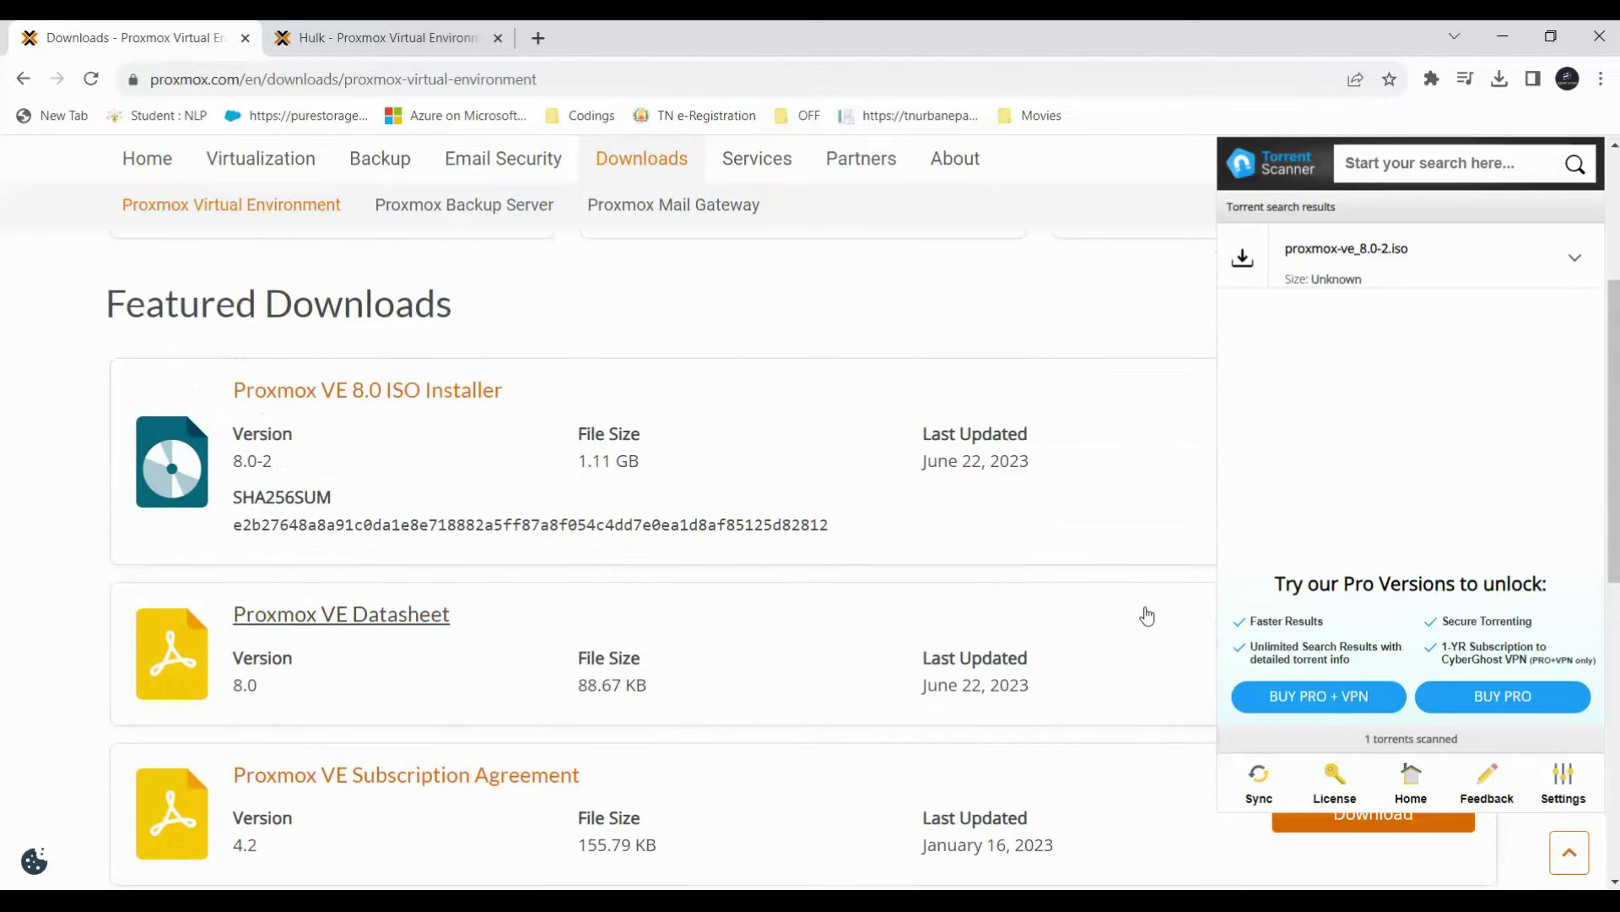
left_click(1131, 645)
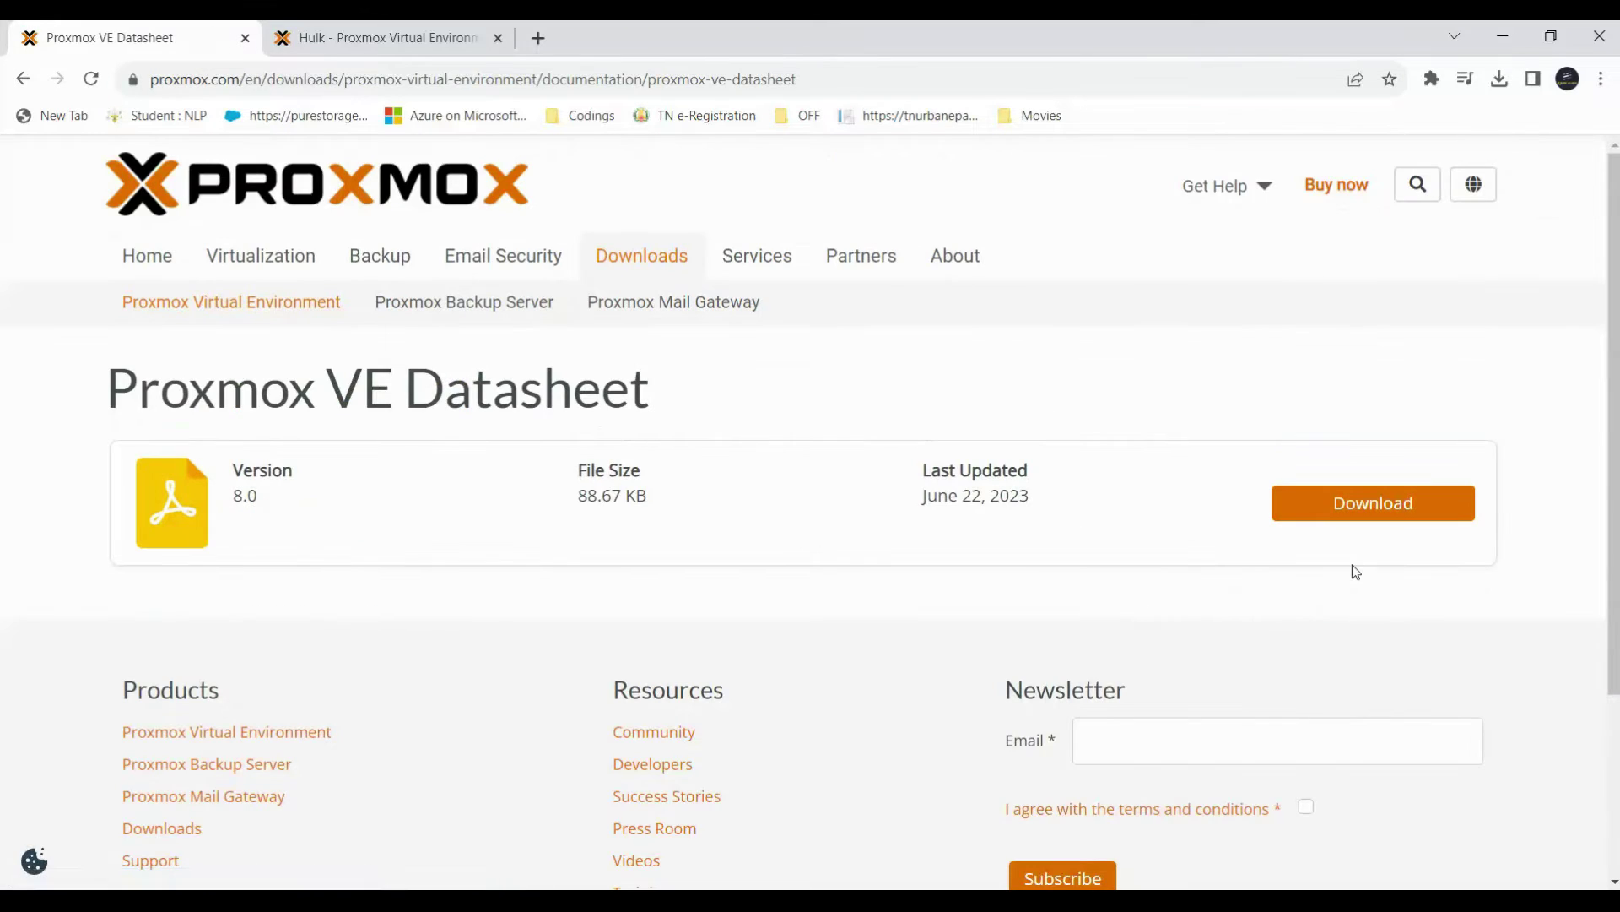
left_click(23, 78)
left_click(1376, 504)
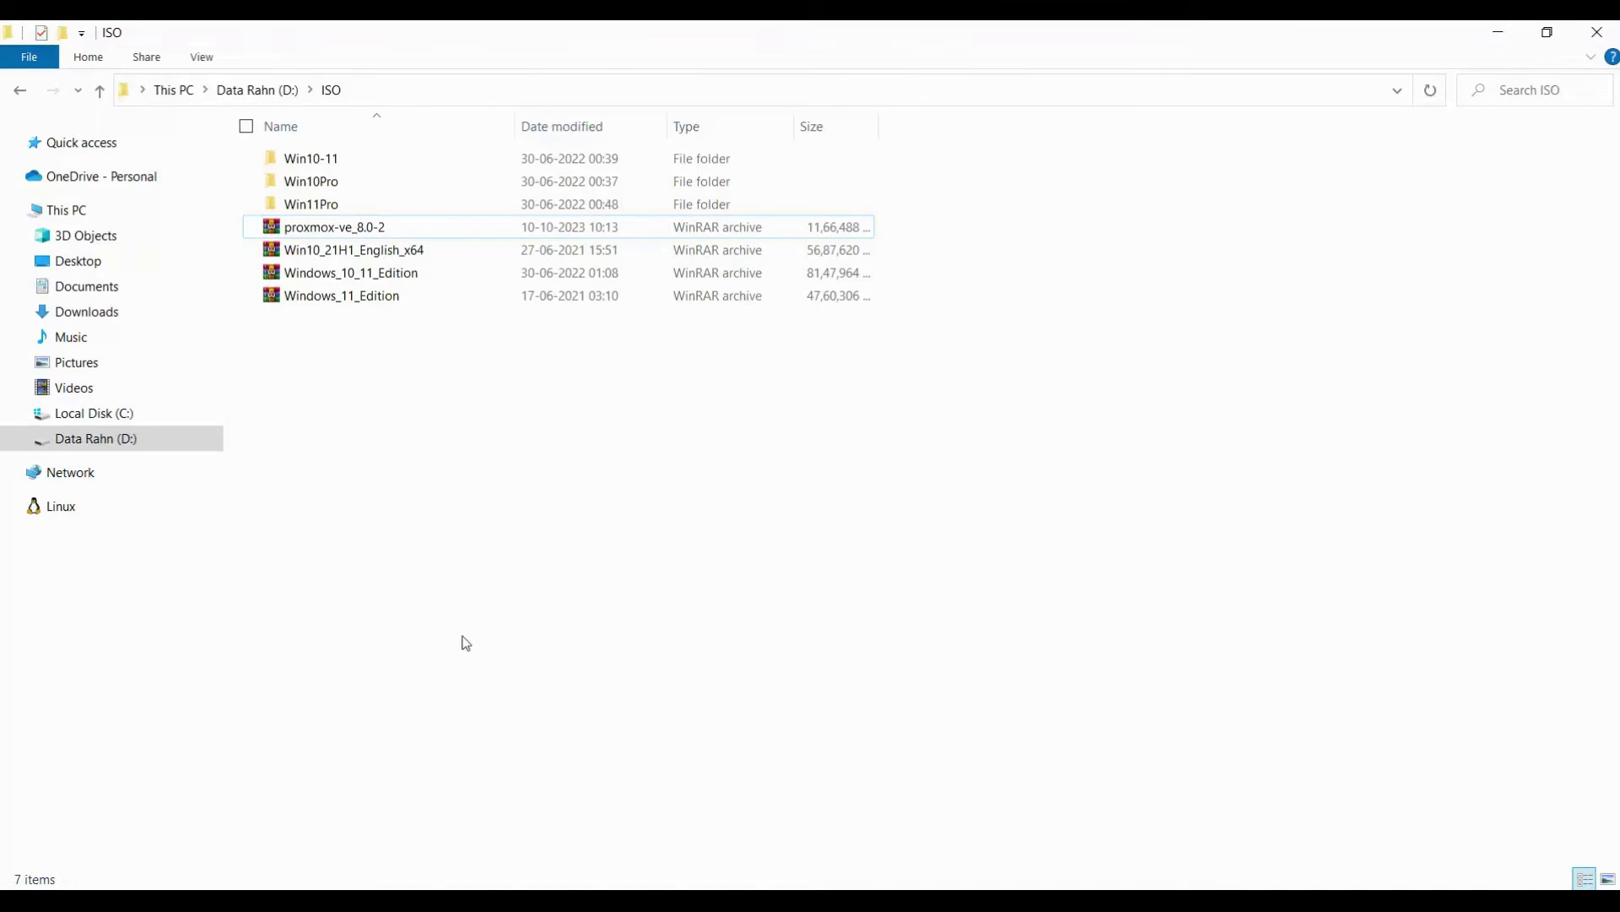
Check the proxmox-ve_8.0-2 image in D:\ISO, then minimize File Explorer.
left_click(335, 231)
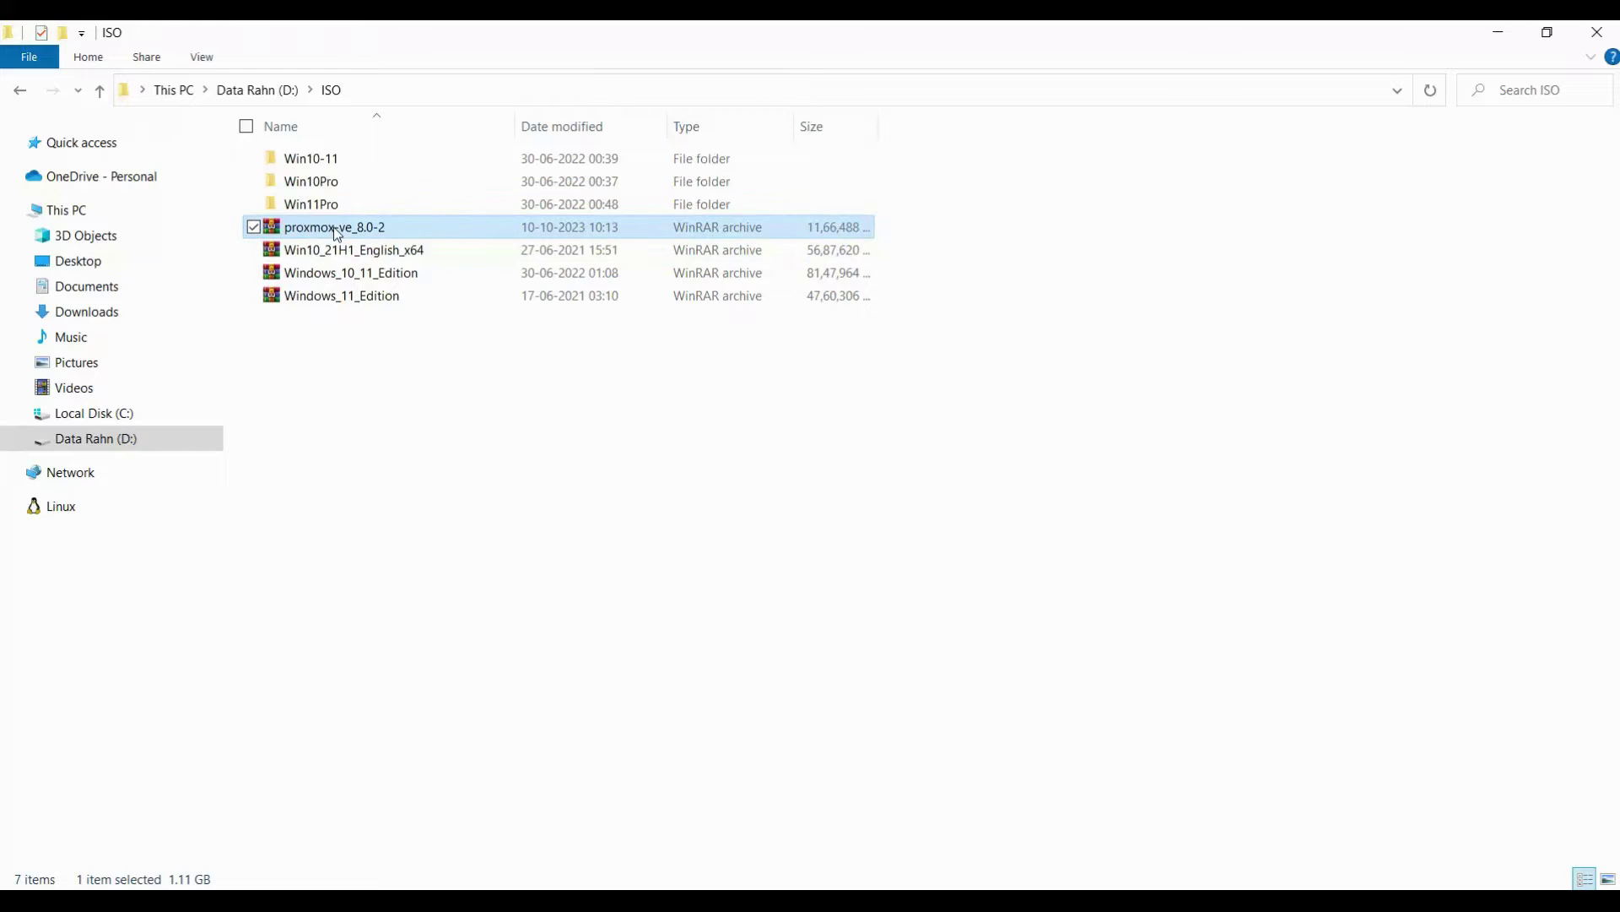
double_click(337, 228)
right_click(338, 228)
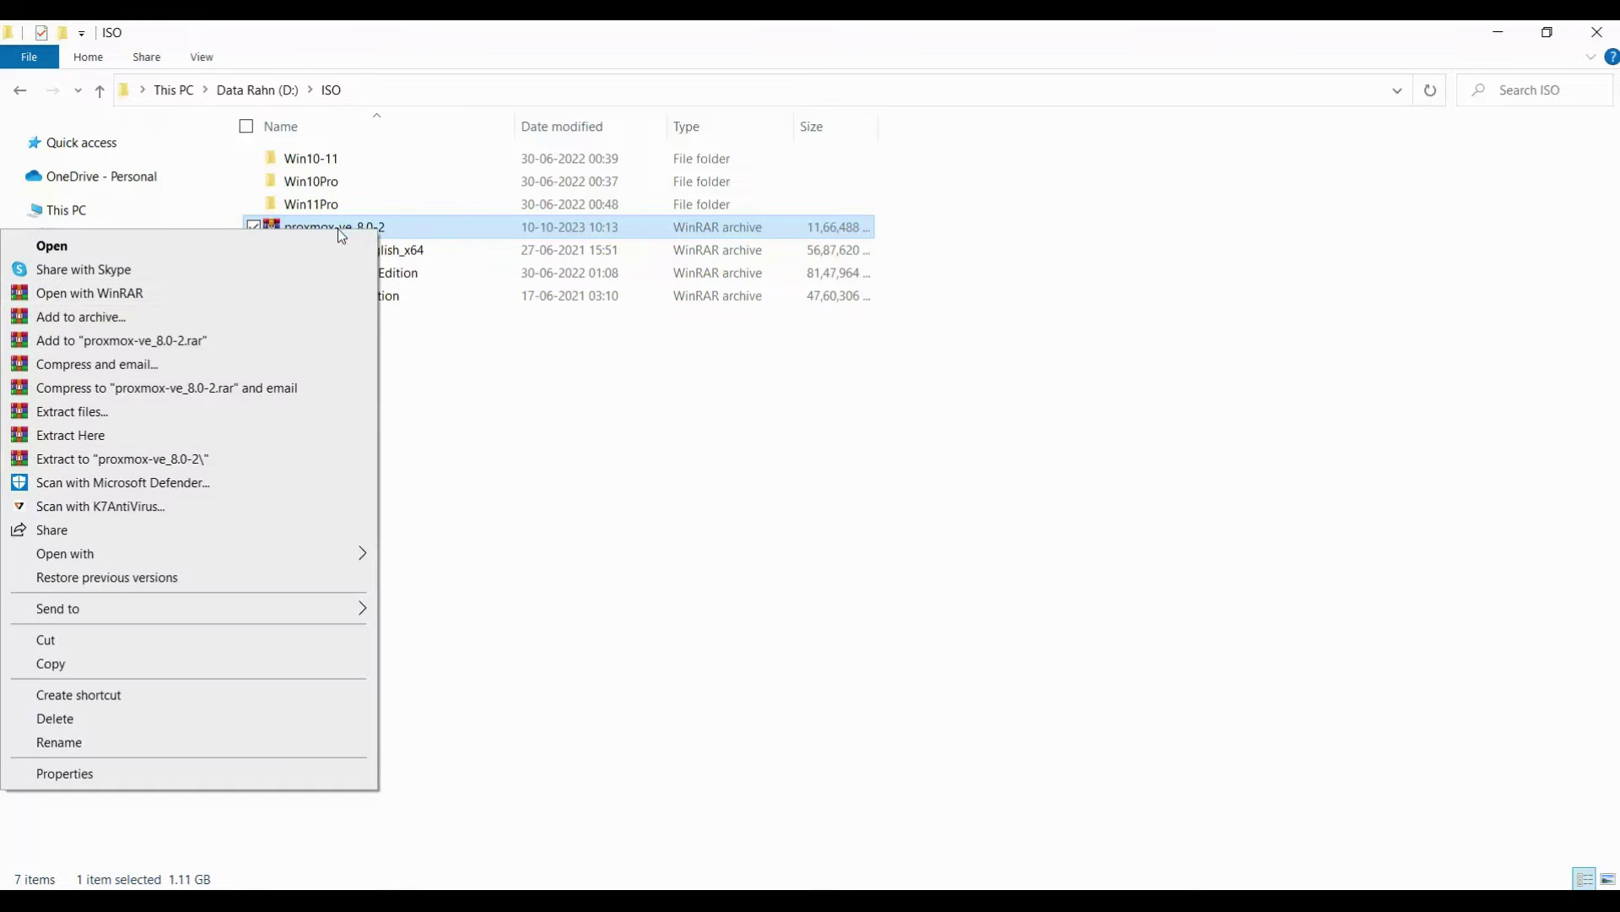
left_click(596, 574)
left_click(390, 228)
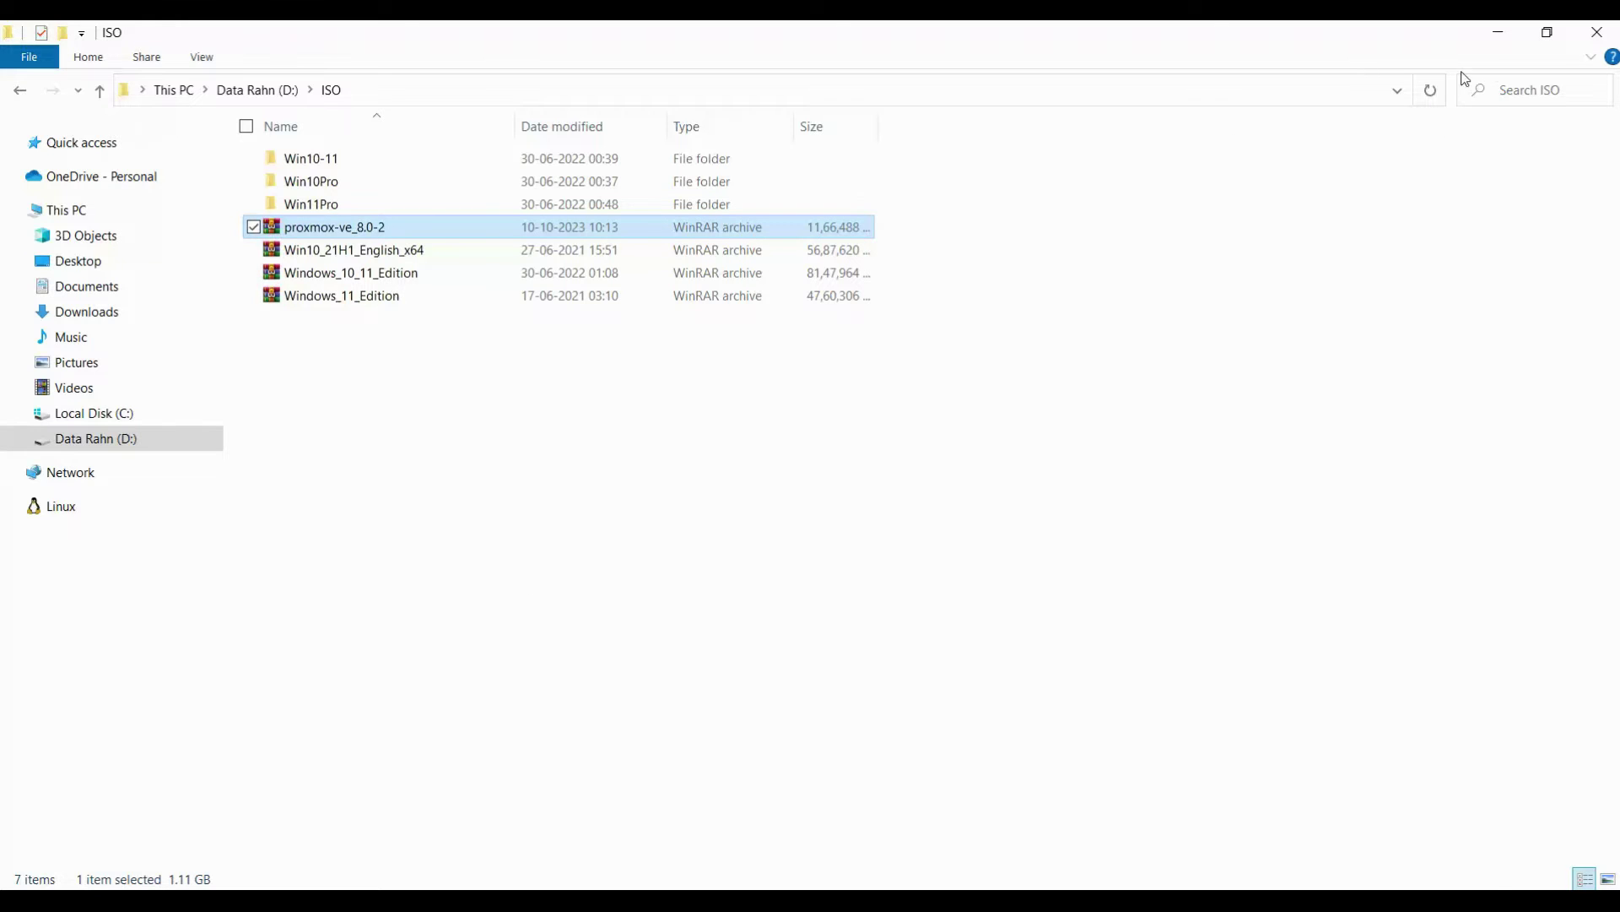
left_click(1499, 34)
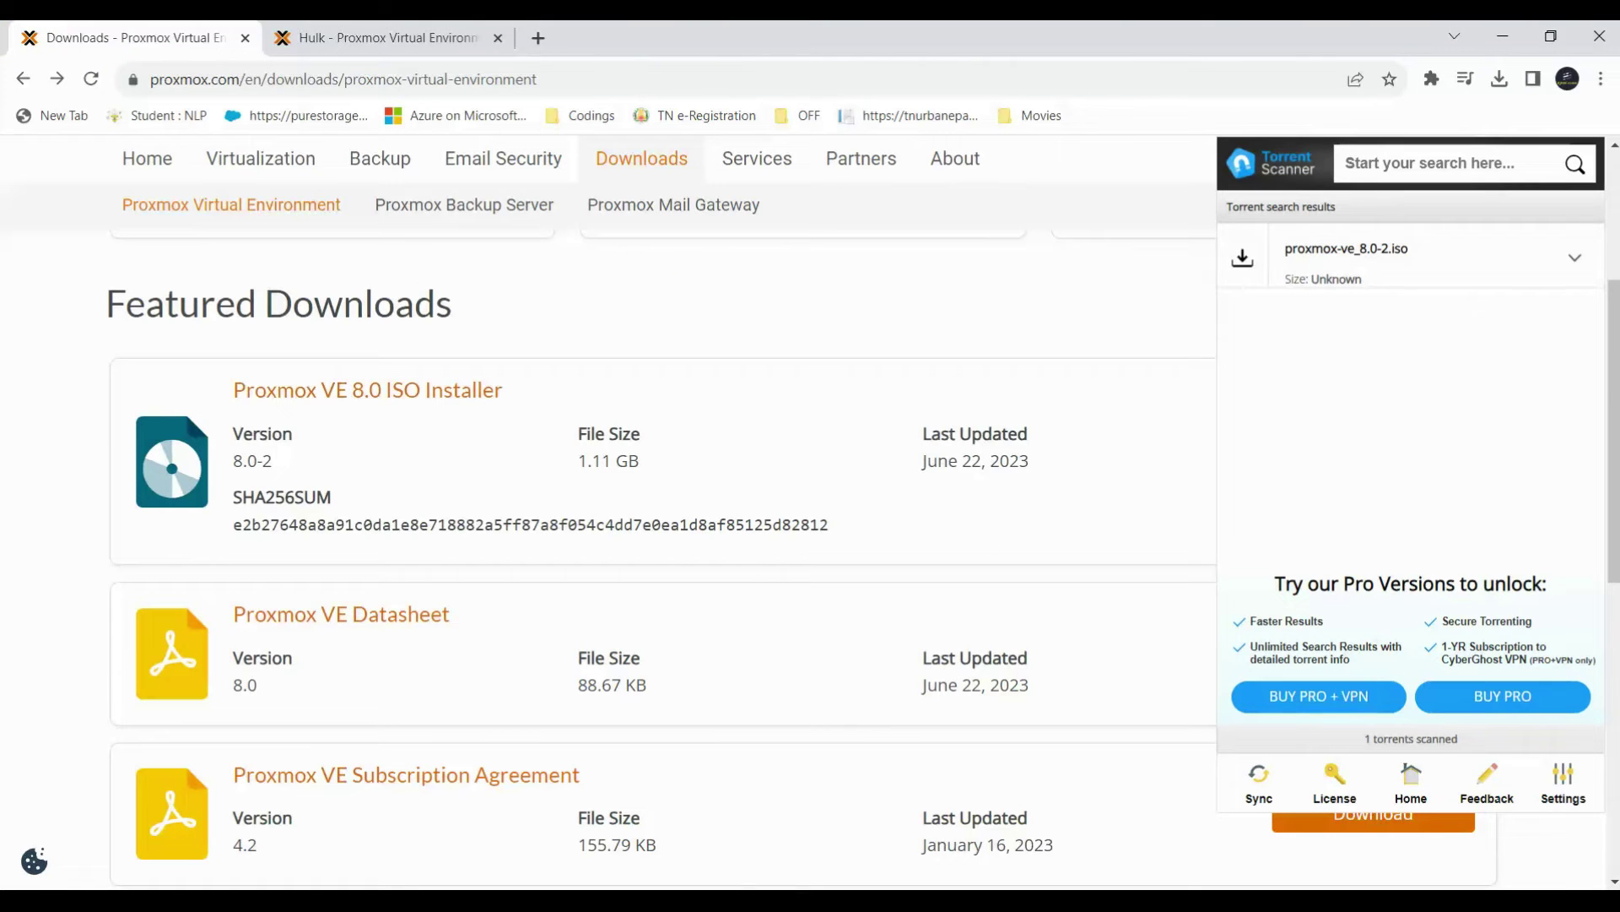
mouse_move(854, 900)
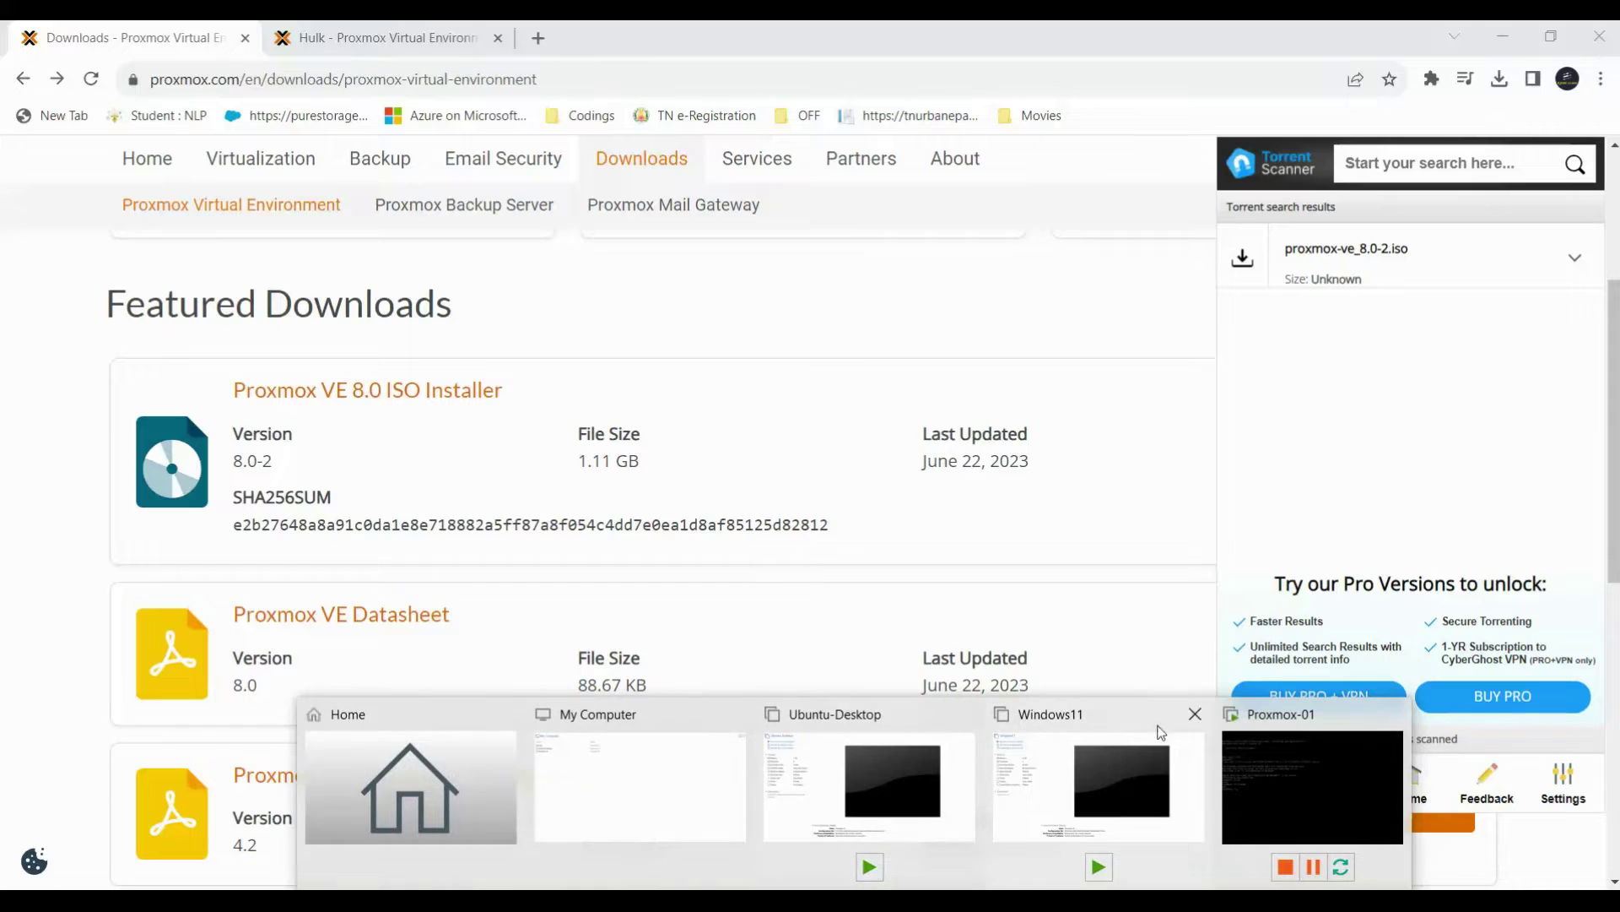
Start a Typical new VM, installing the OS later, with guest Other / FreeBSD 12 64-bit.
left_click(435, 712)
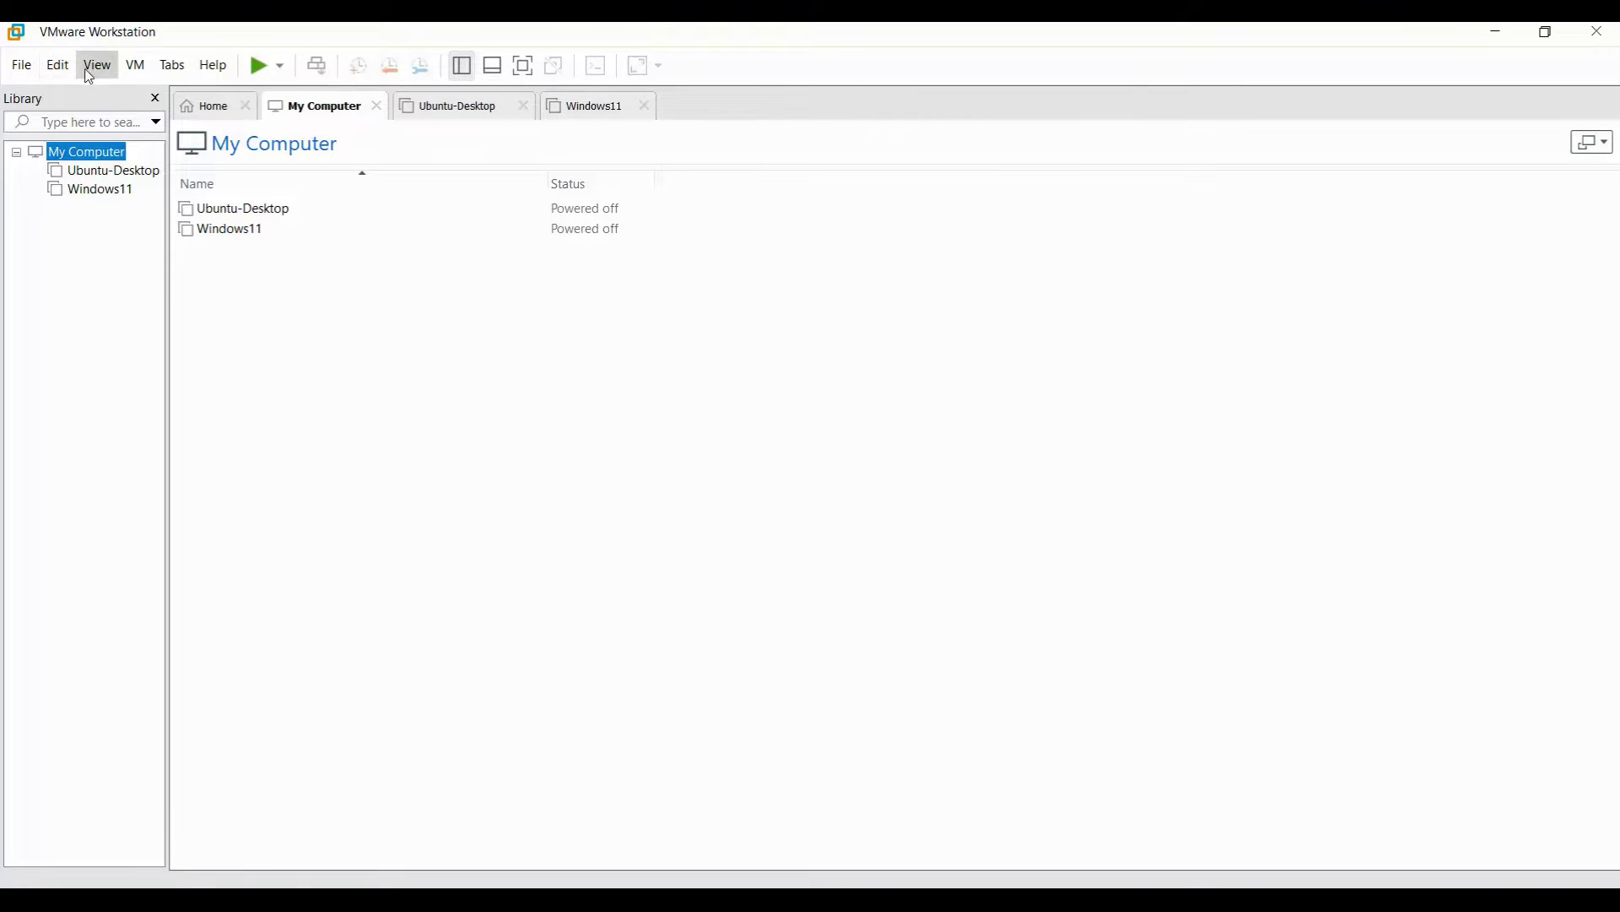
left_click(20, 65)
left_click(68, 93)
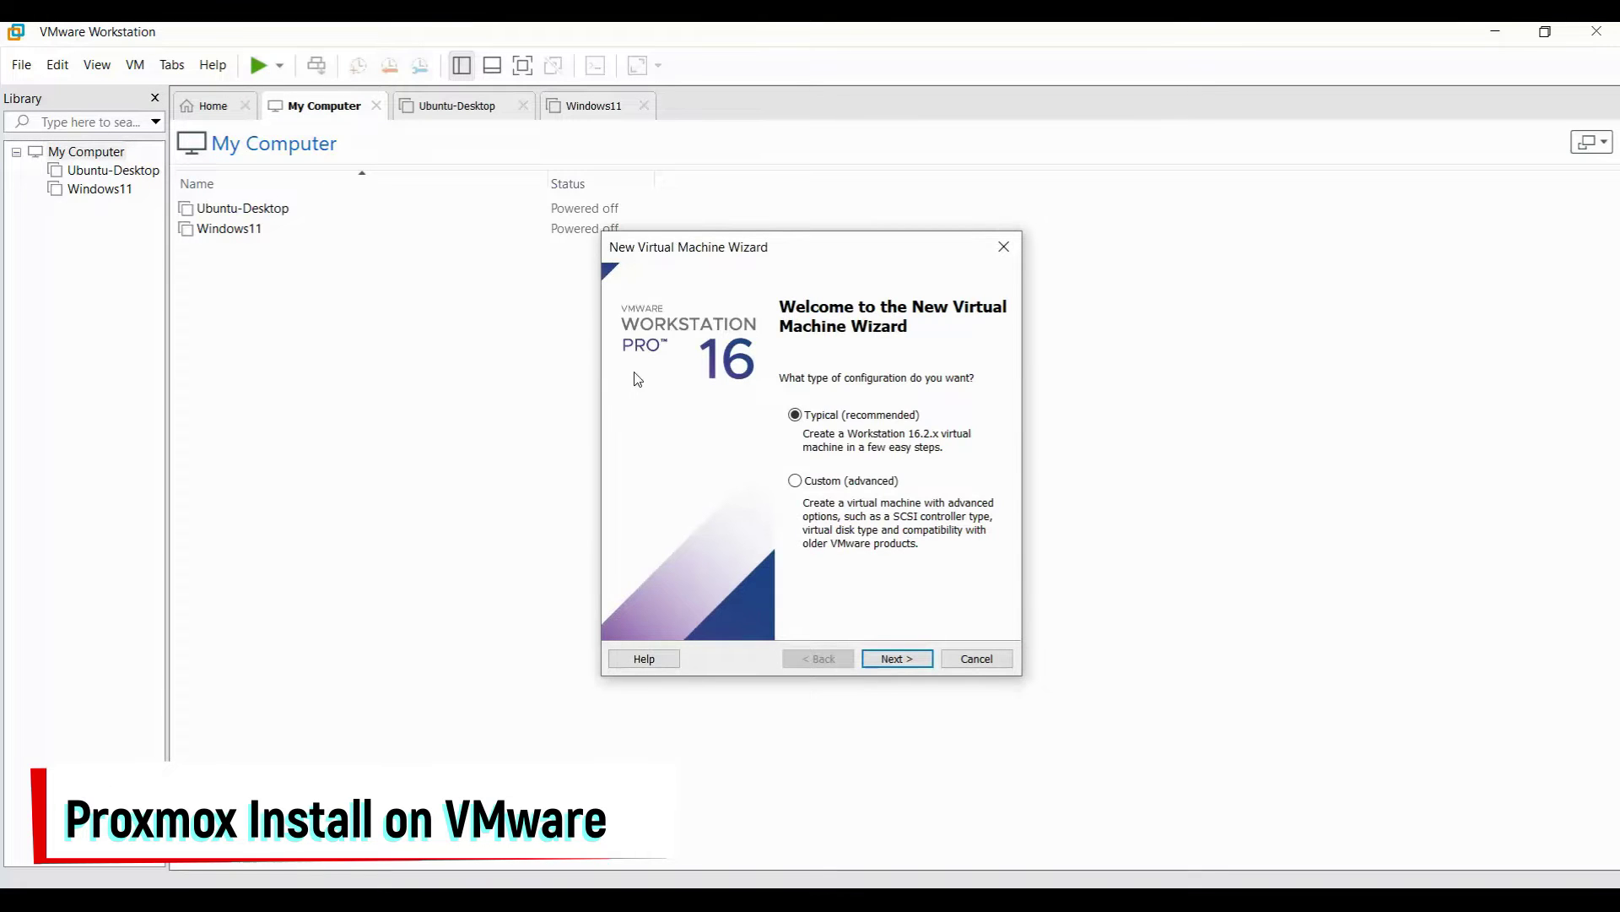
left_click(897, 658)
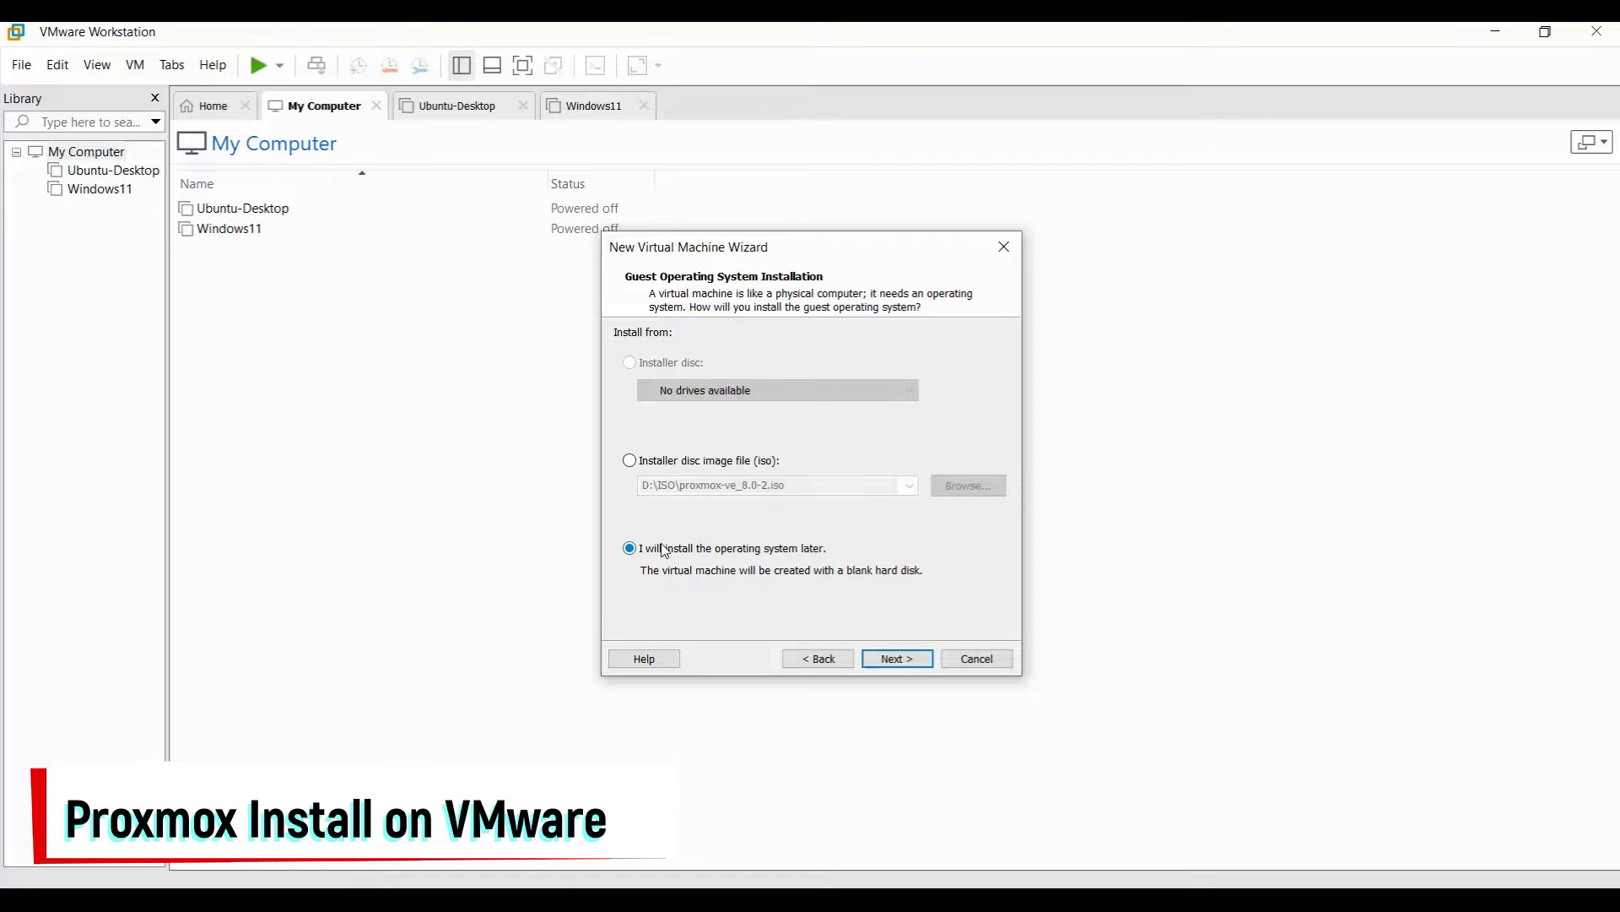
left_click(912, 665)
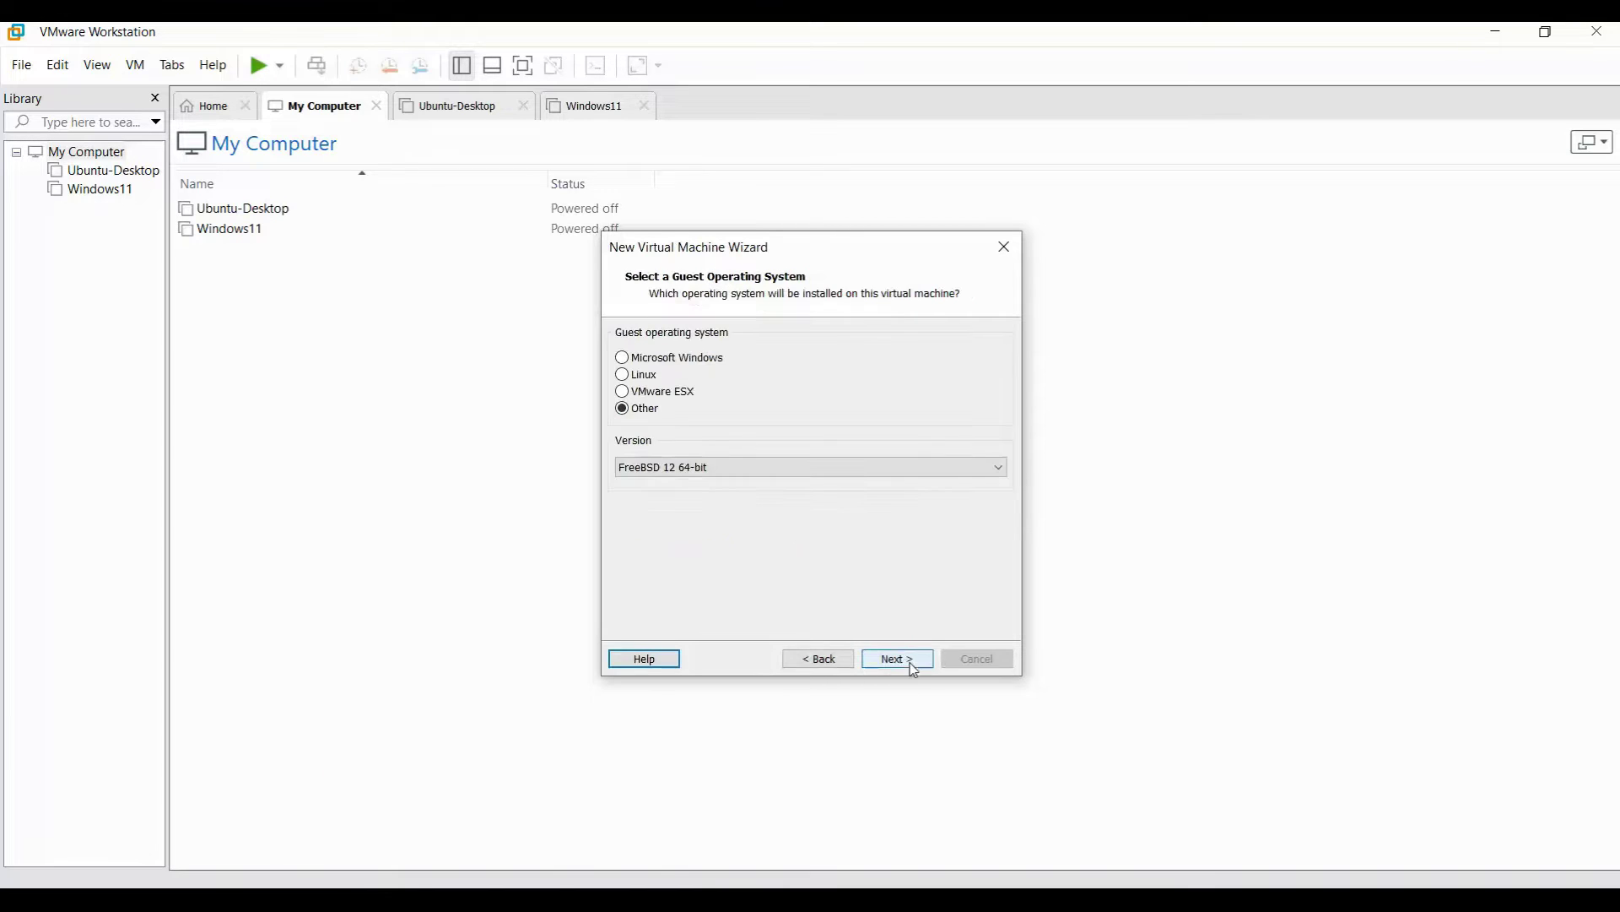
left_click(701, 471)
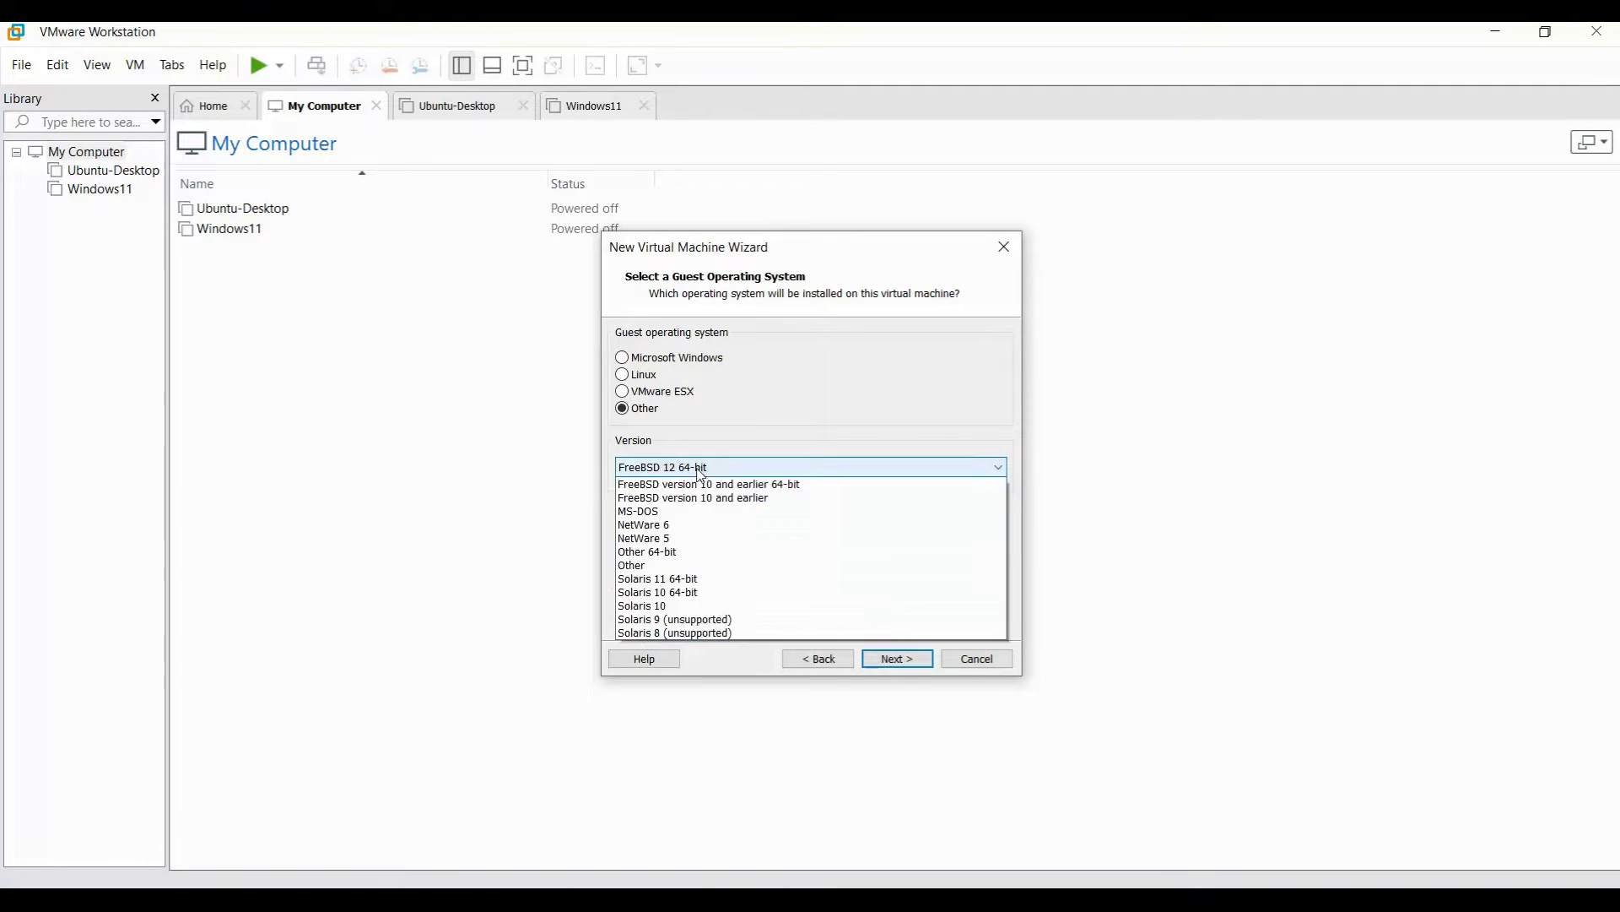
left_click(700, 471)
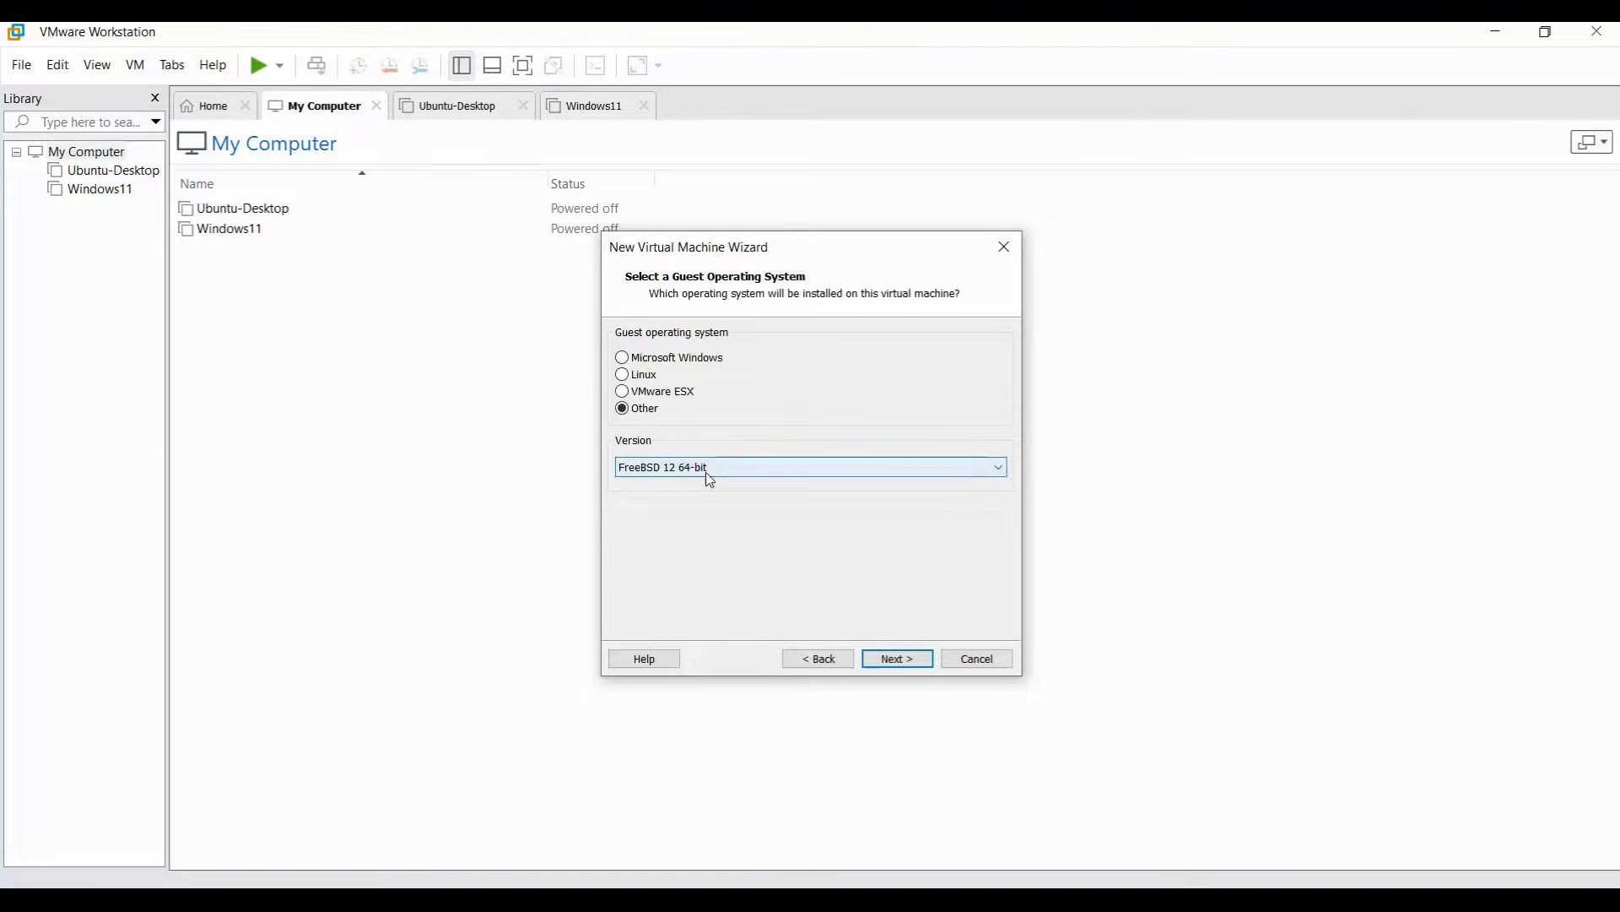
left_click(896, 660)
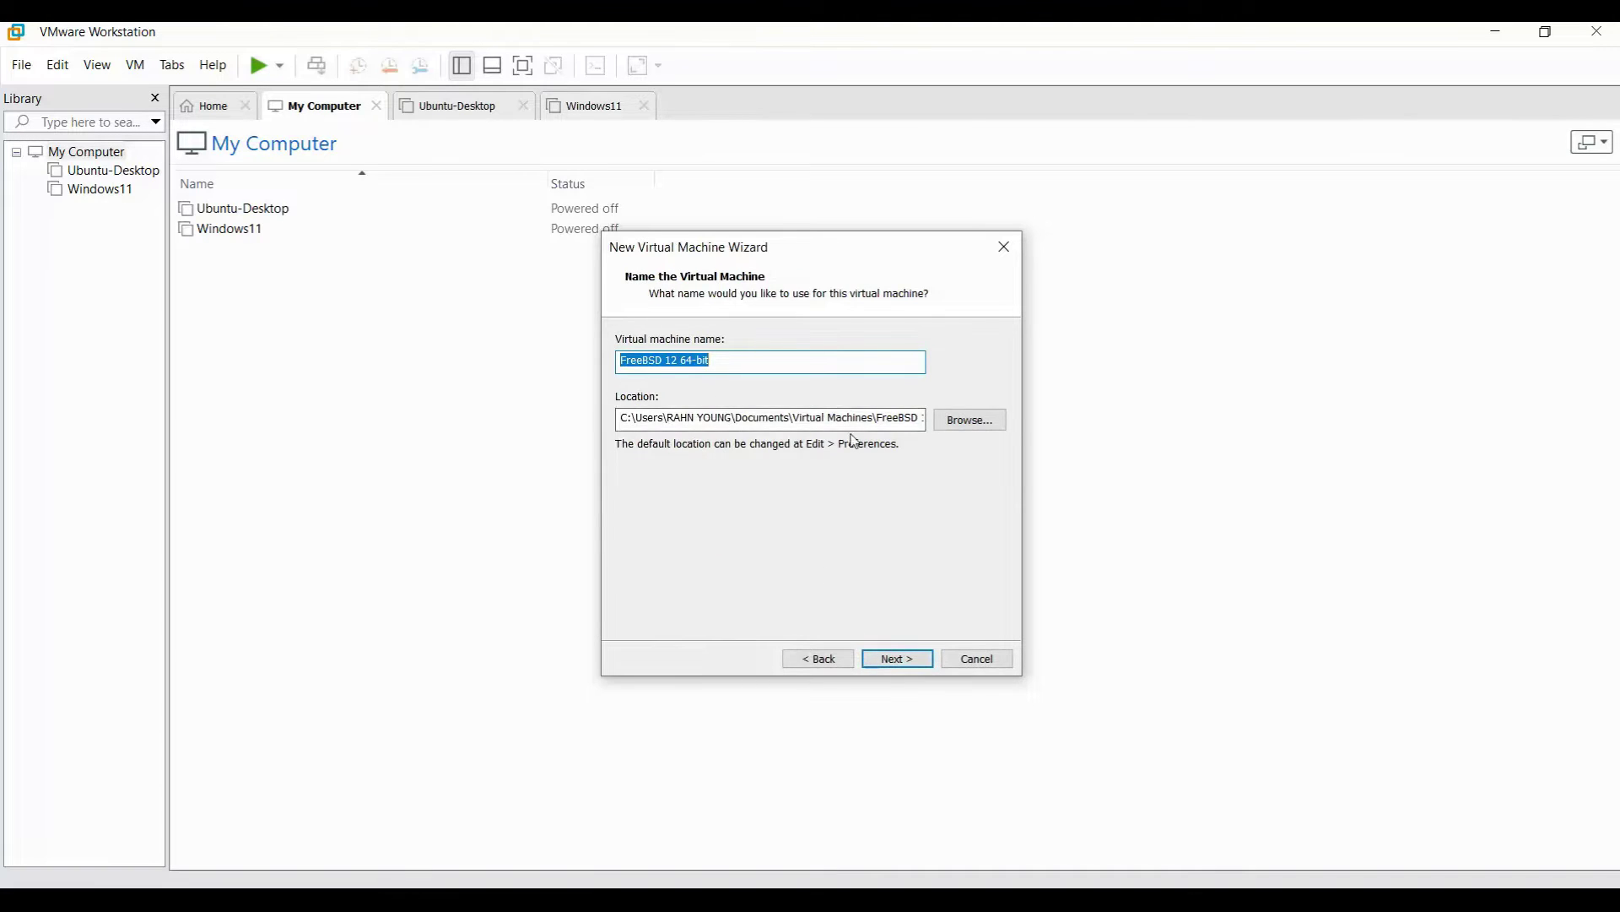
Set the VM location to a new Proxmox01 folder under Virtual-Machines.
left_click(975, 430)
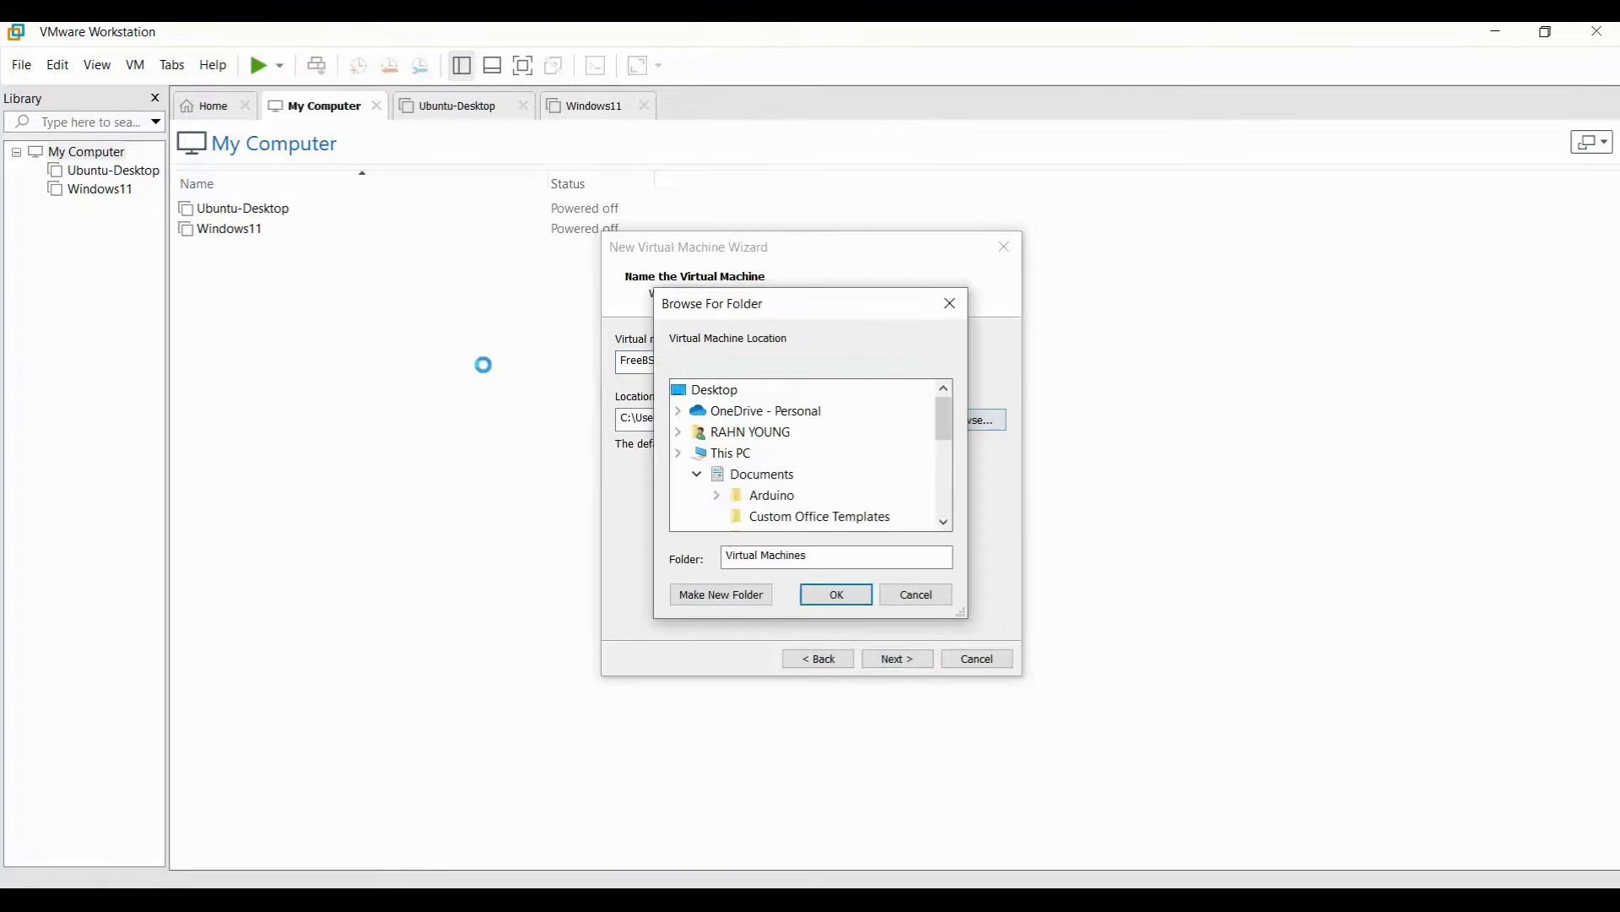
scroll(769, 494, "down", 8)
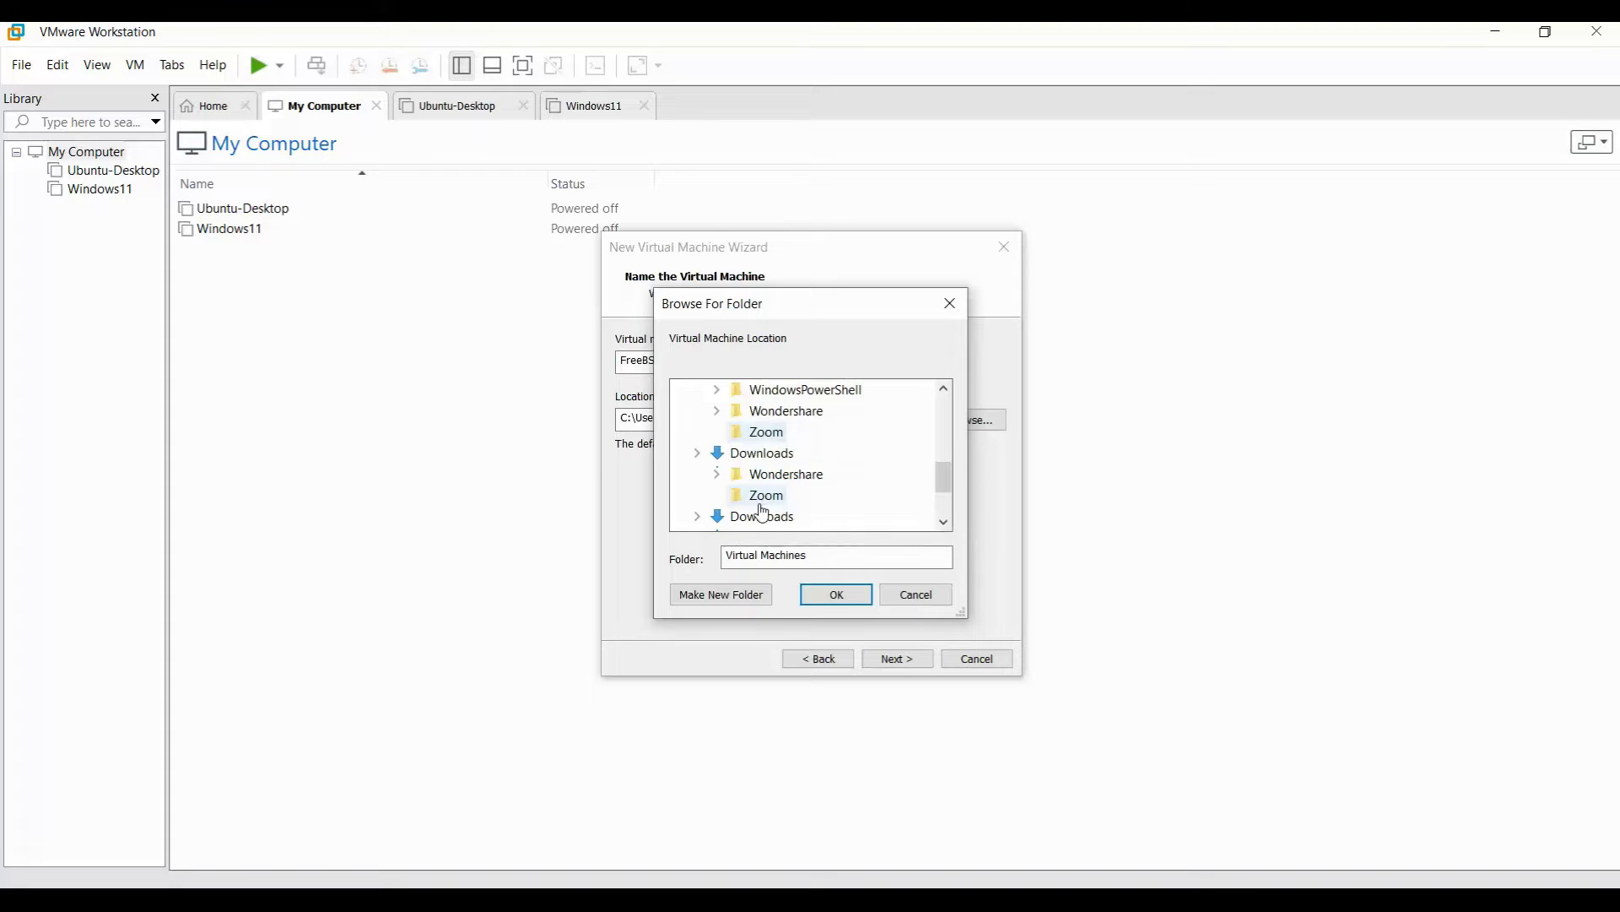
scroll(768, 506, "down", 3)
scroll(743, 473, "up", 5)
scroll(791, 462, "down", 3)
left_click(716, 432)
scroll(853, 492, "down", 2)
scroll(856, 497, "up", 2)
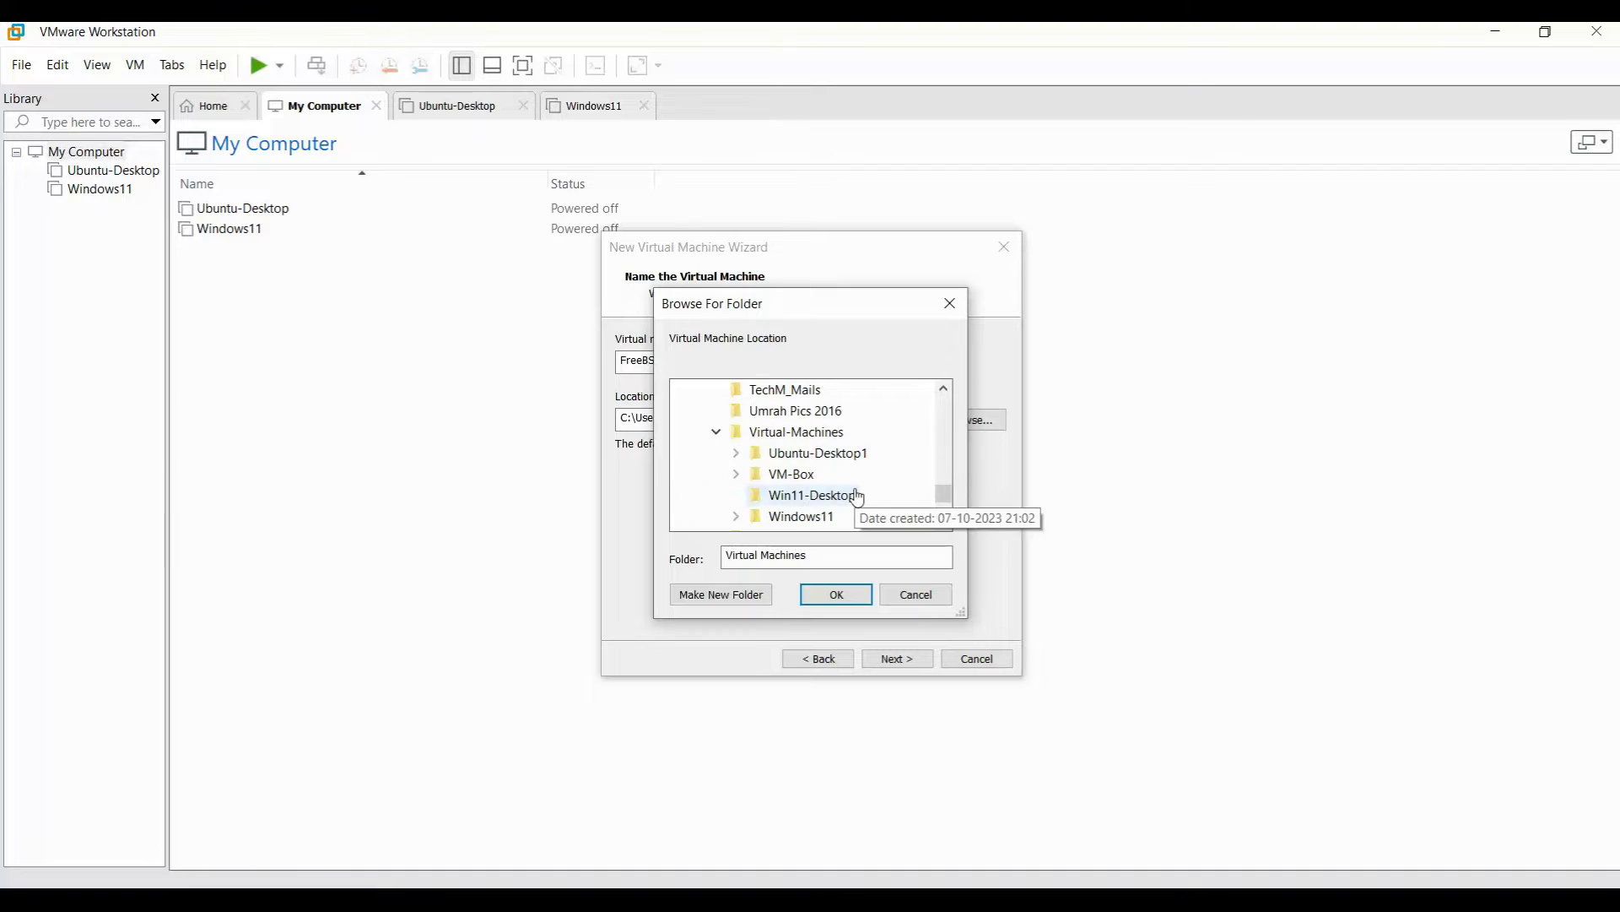
left_click(743, 591)
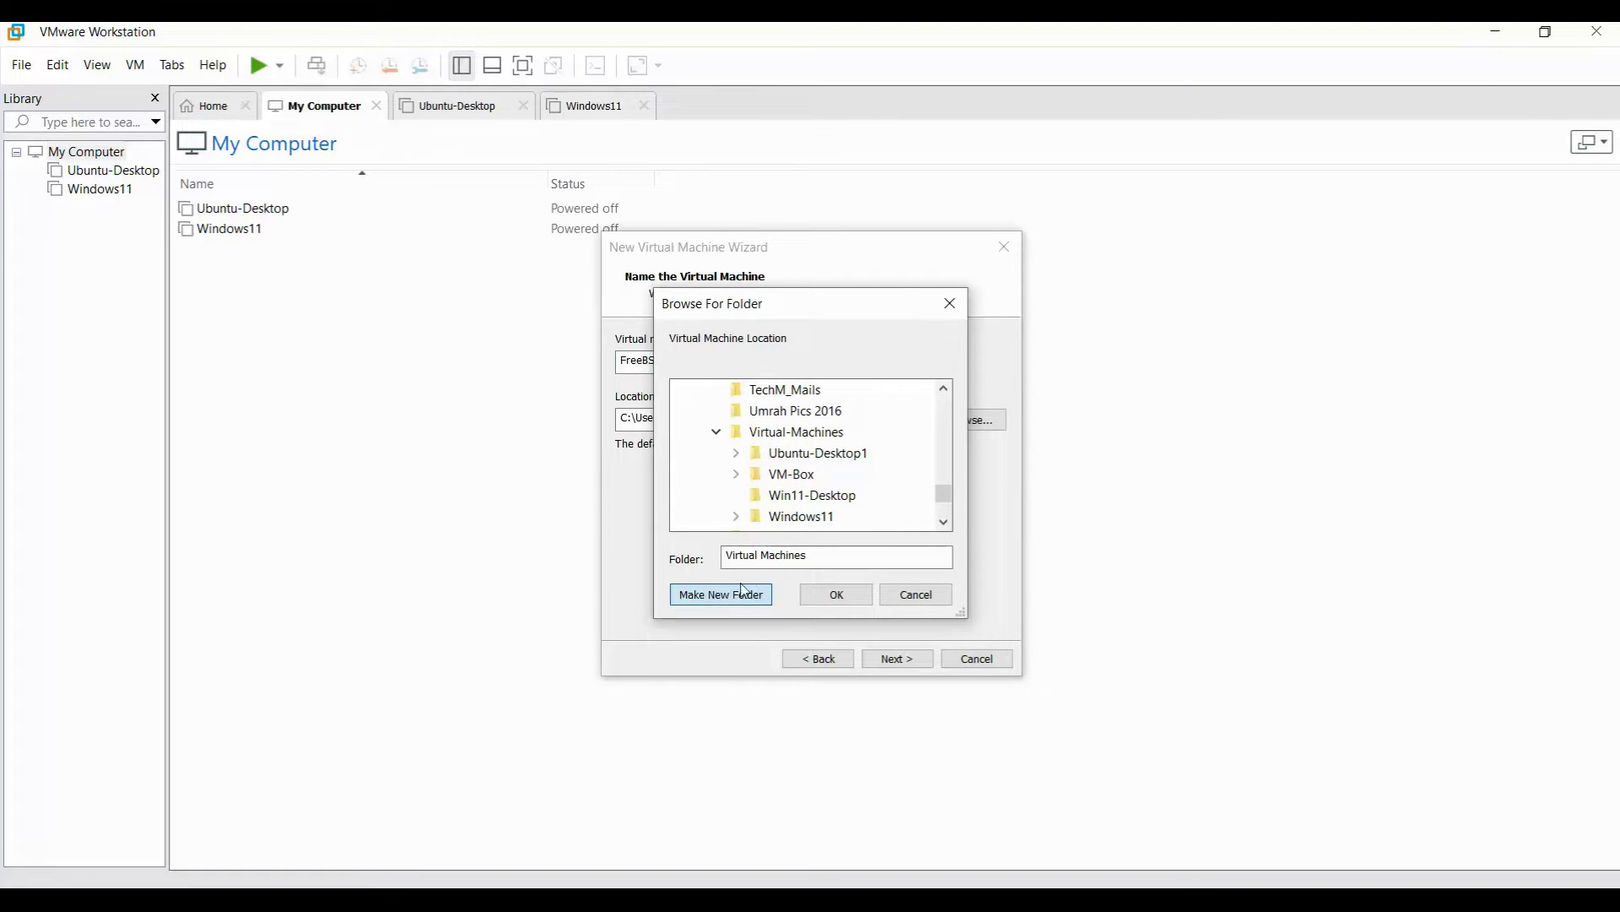
type("Proxmox")
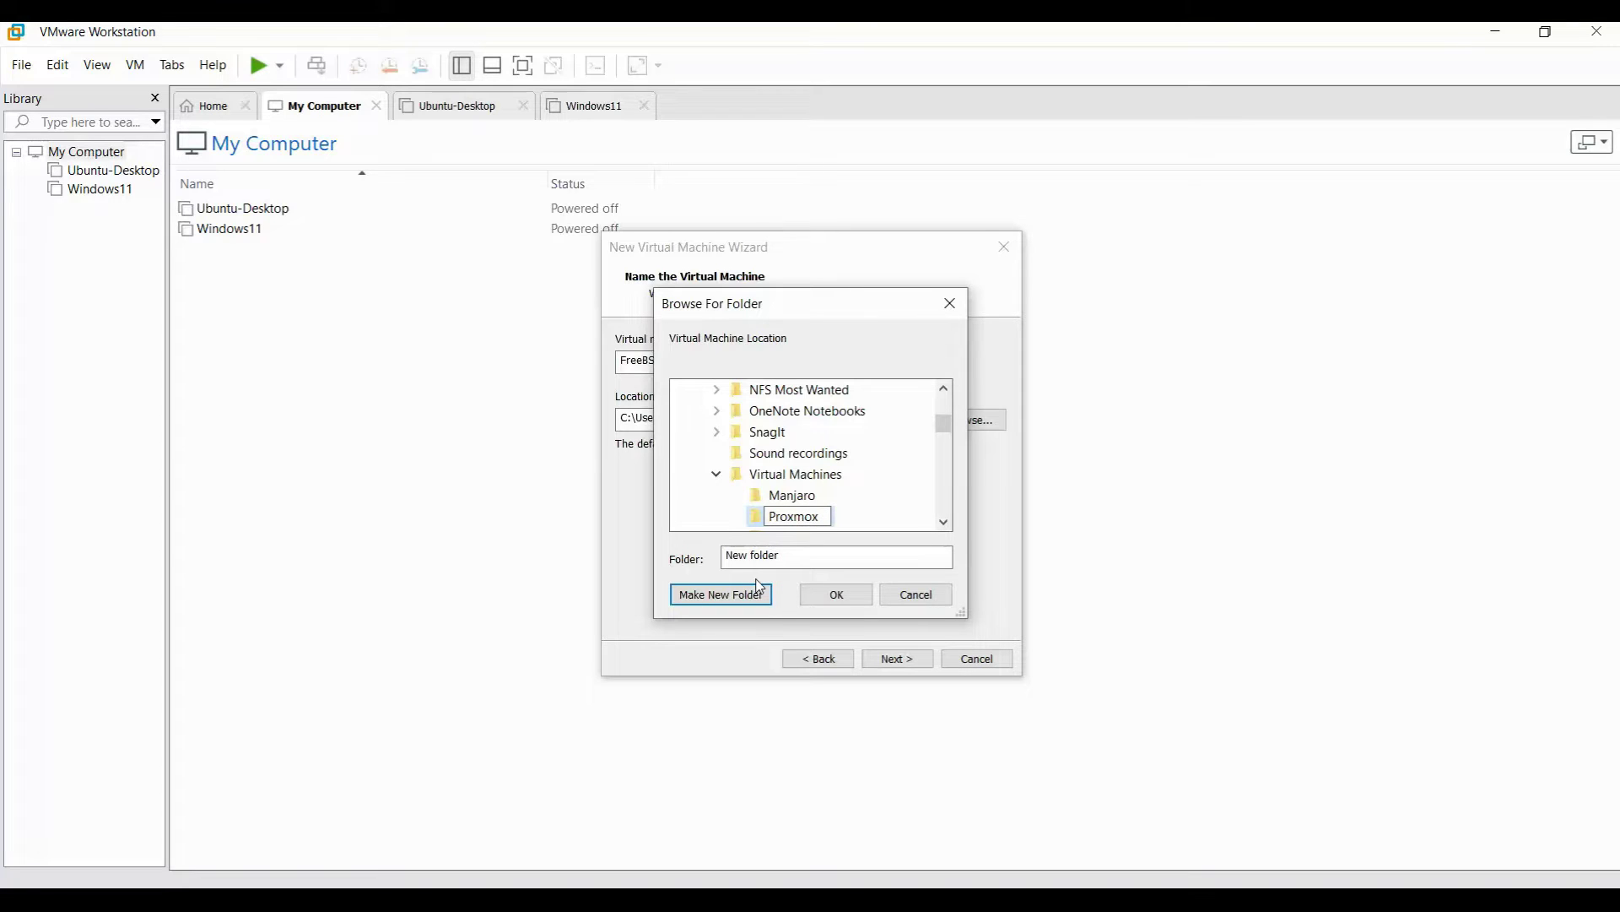
type("01")
key("Return")
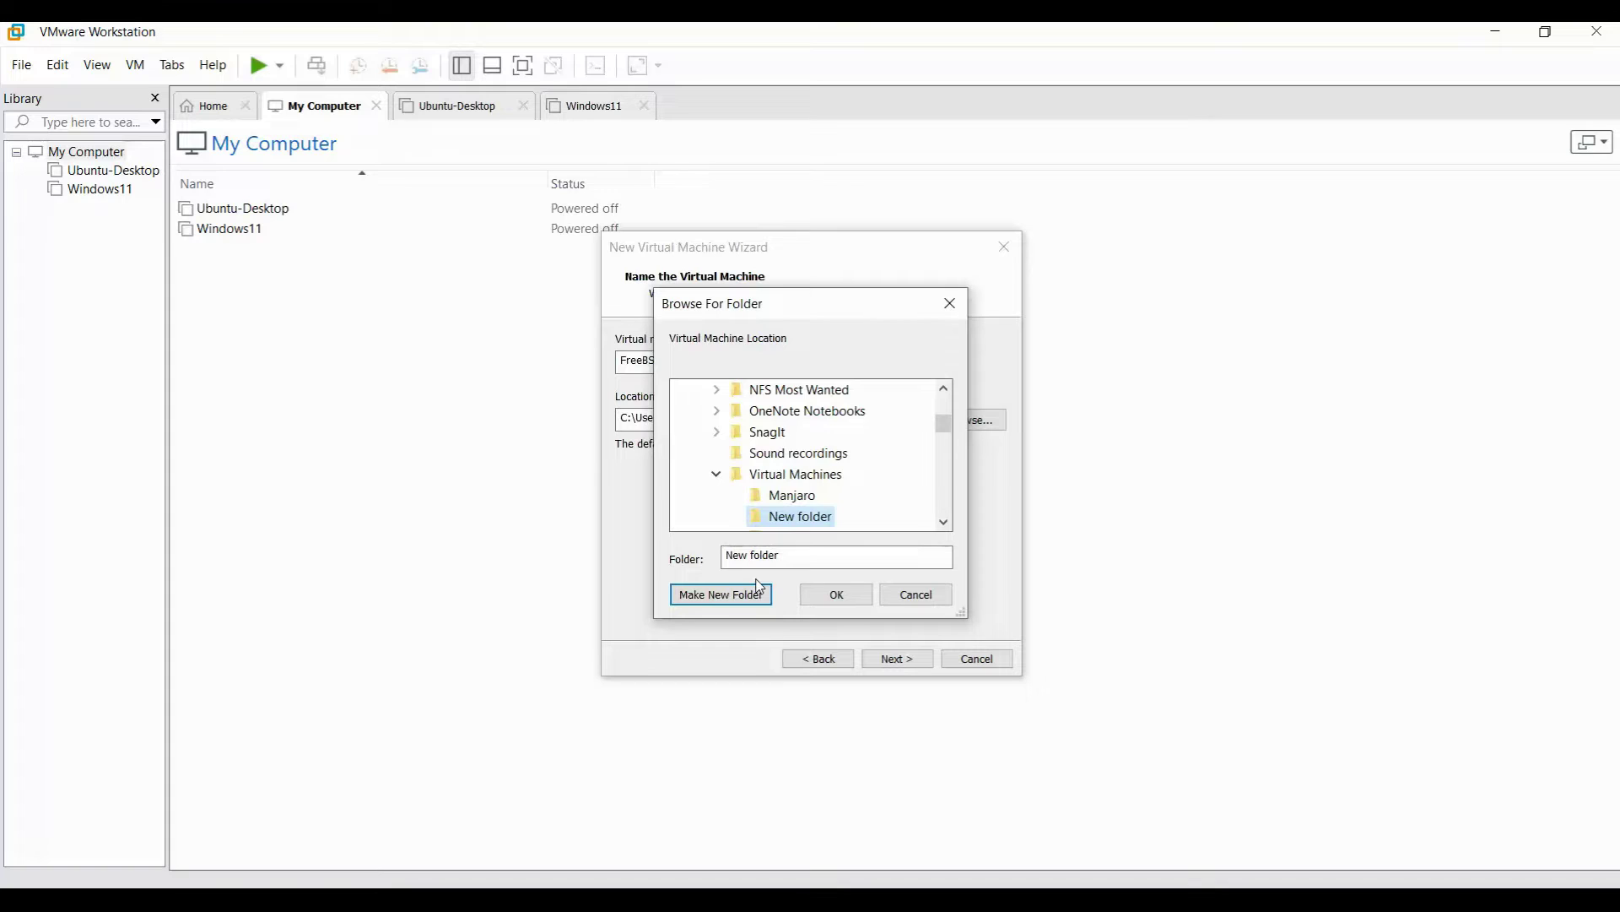
left_click(840, 593)
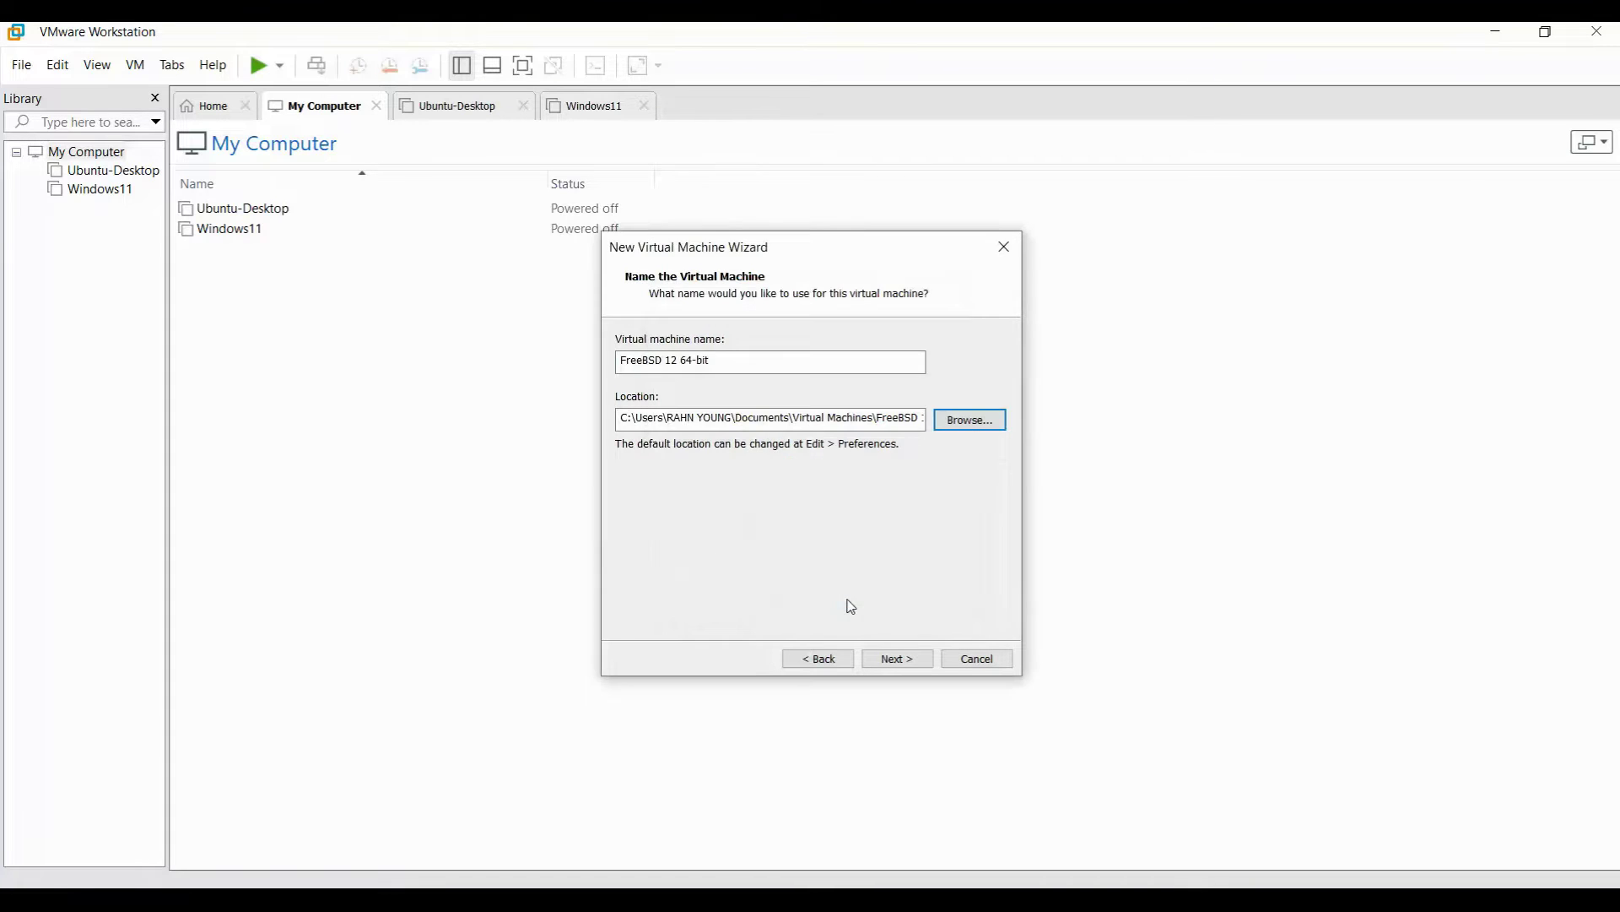
Name the virtual machine 'Hulk' and continue to disk capacity.
left_click_drag(719, 358, 442, 333)
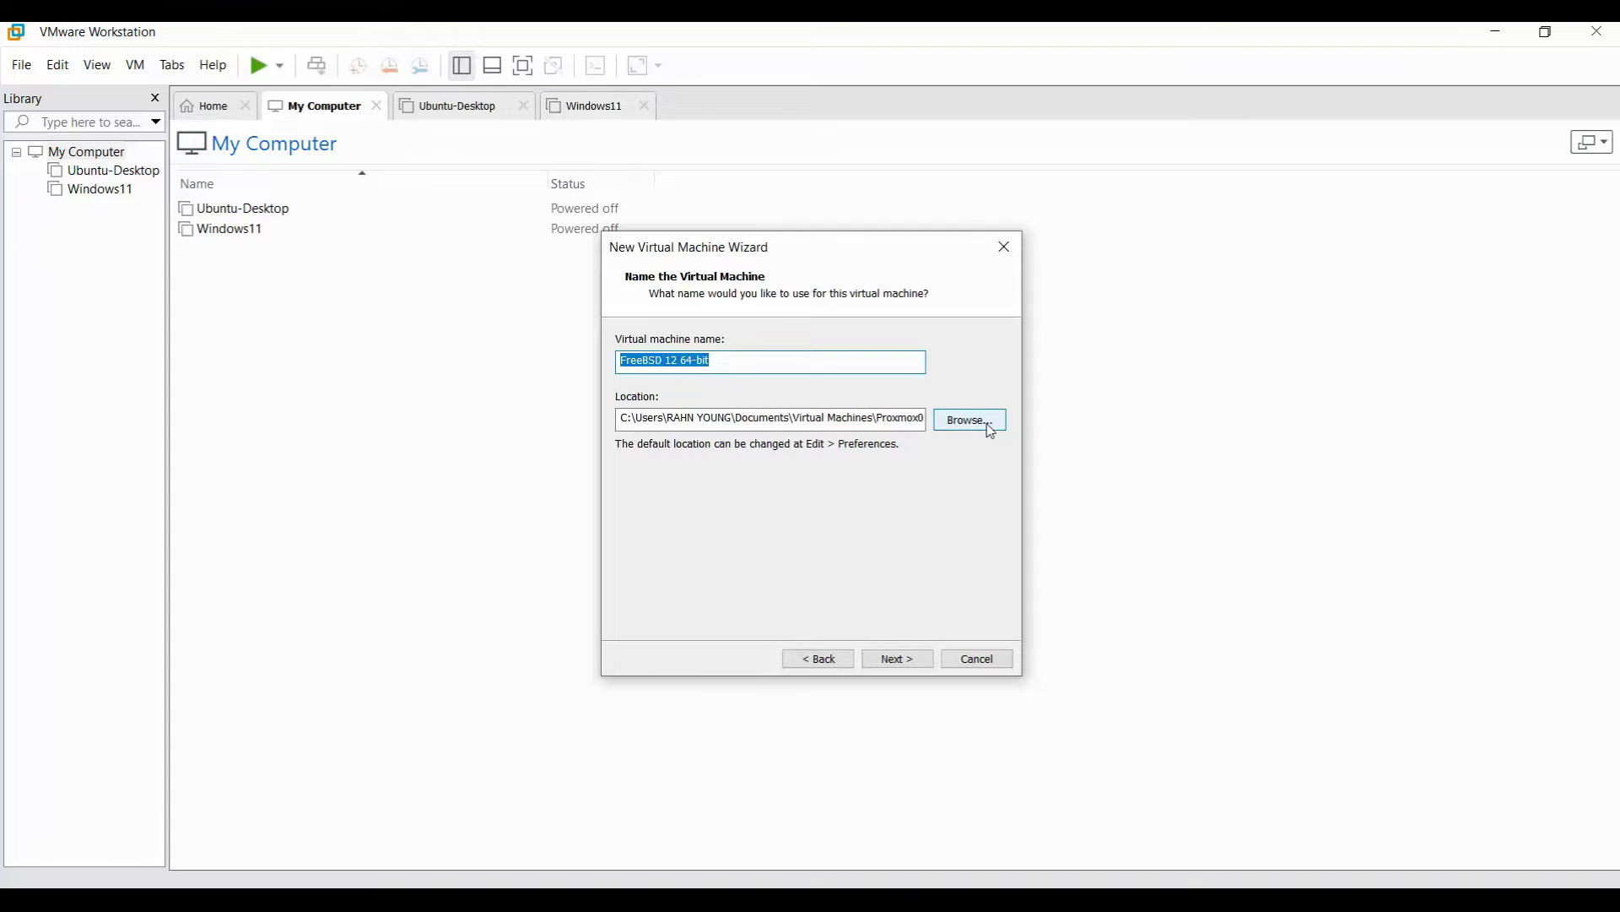
type("hulk")
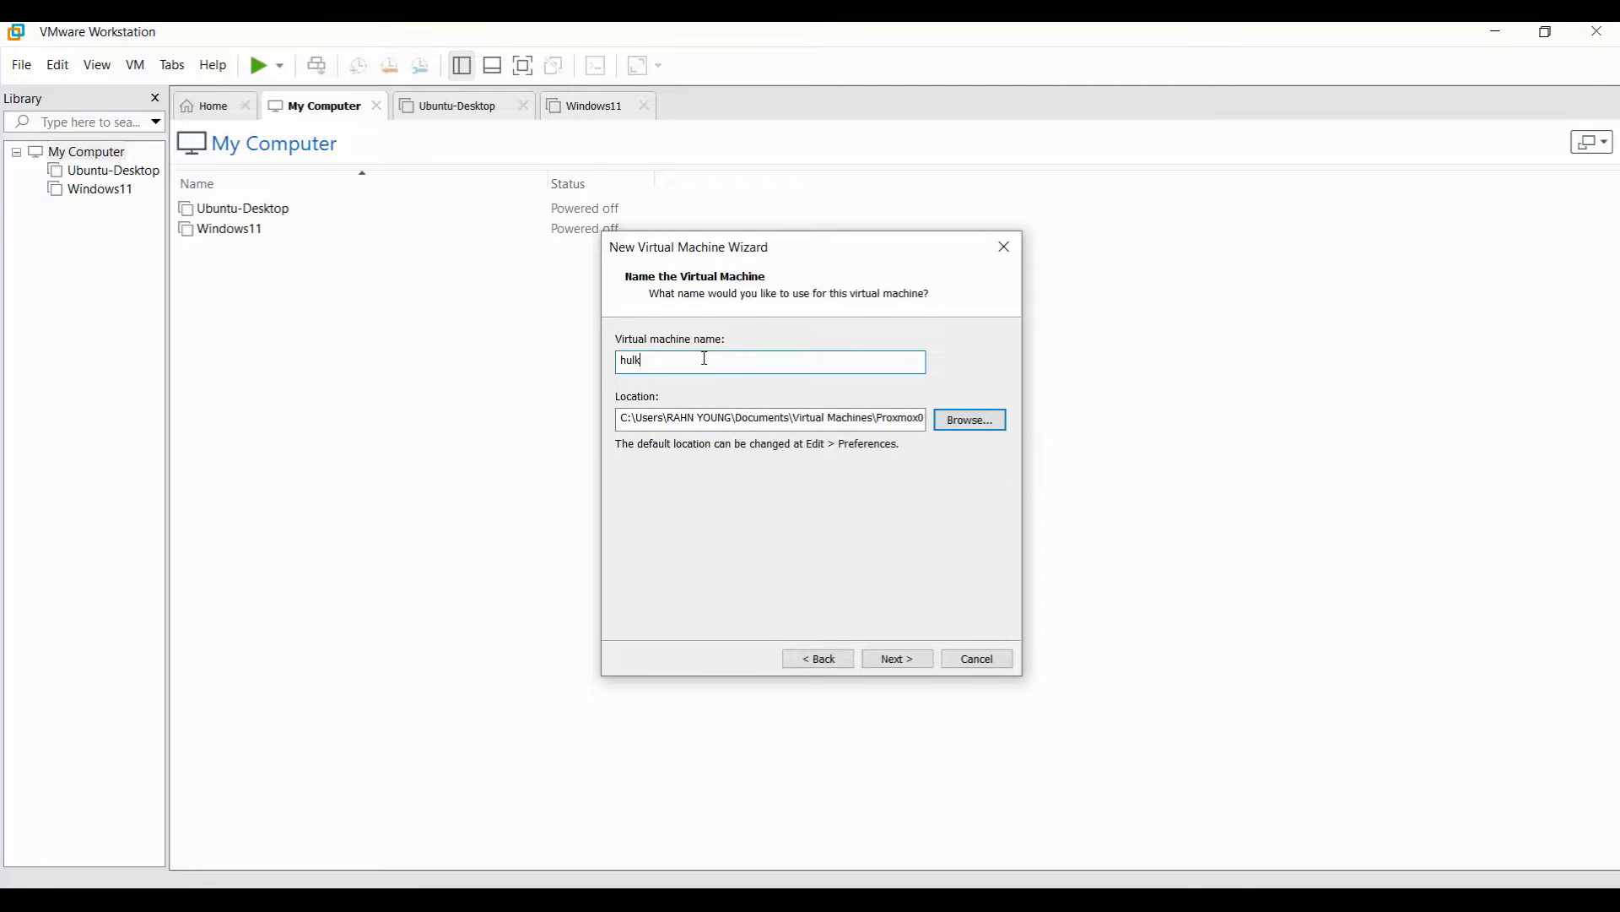
key("BackSpace")
key("BackSpace")
key("BackSpace")
key("BackSpace")
type("Hulk")
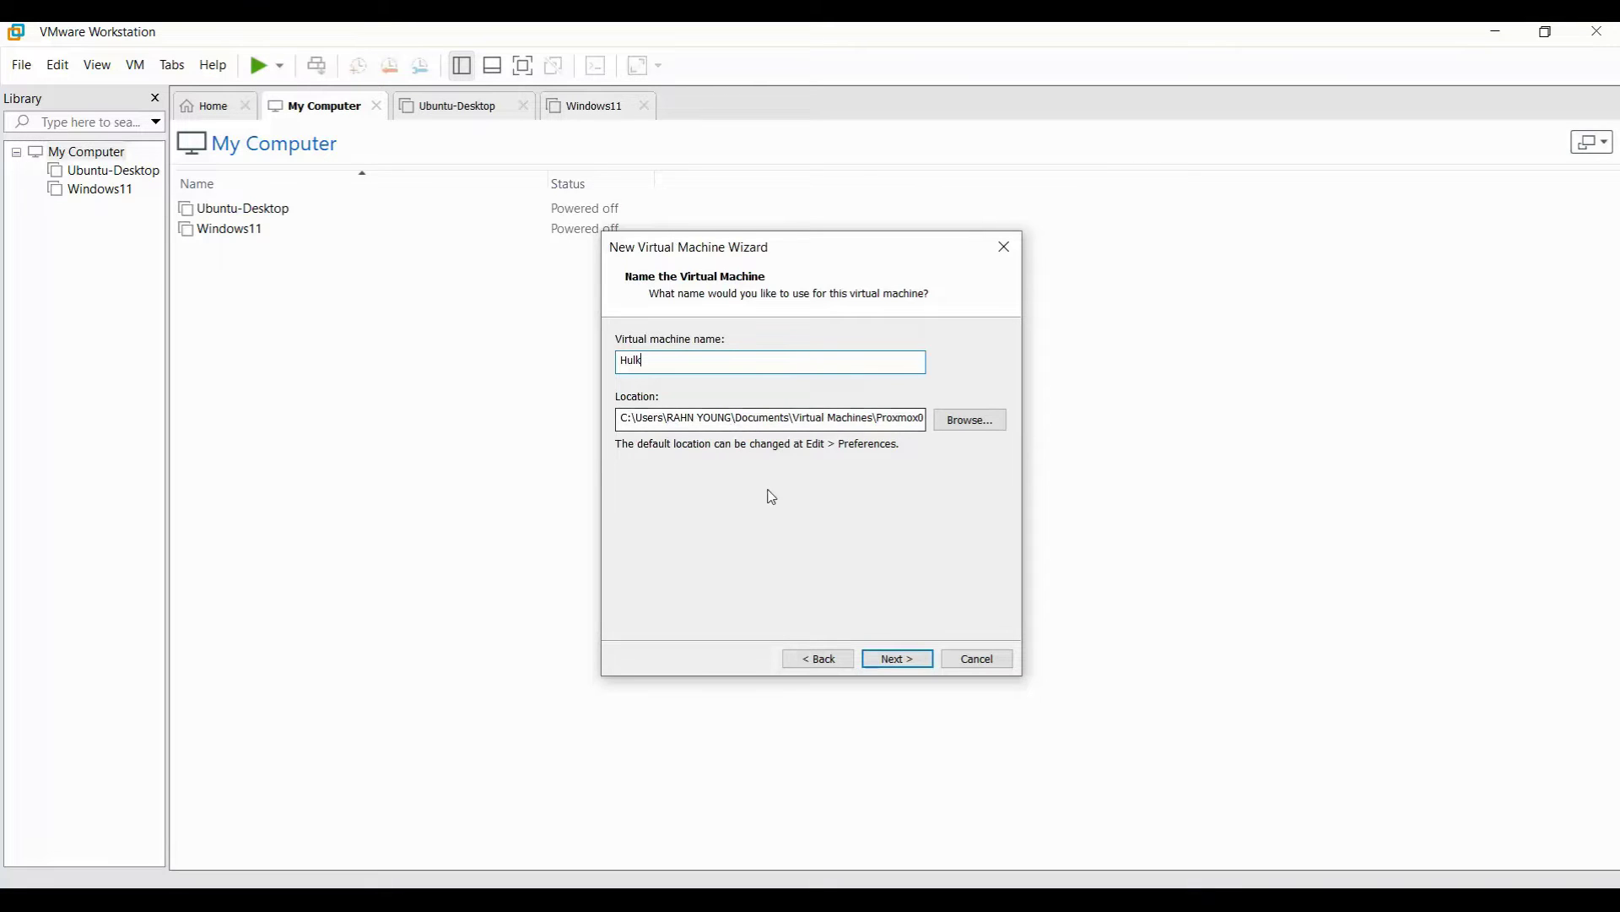
left_click(898, 659)
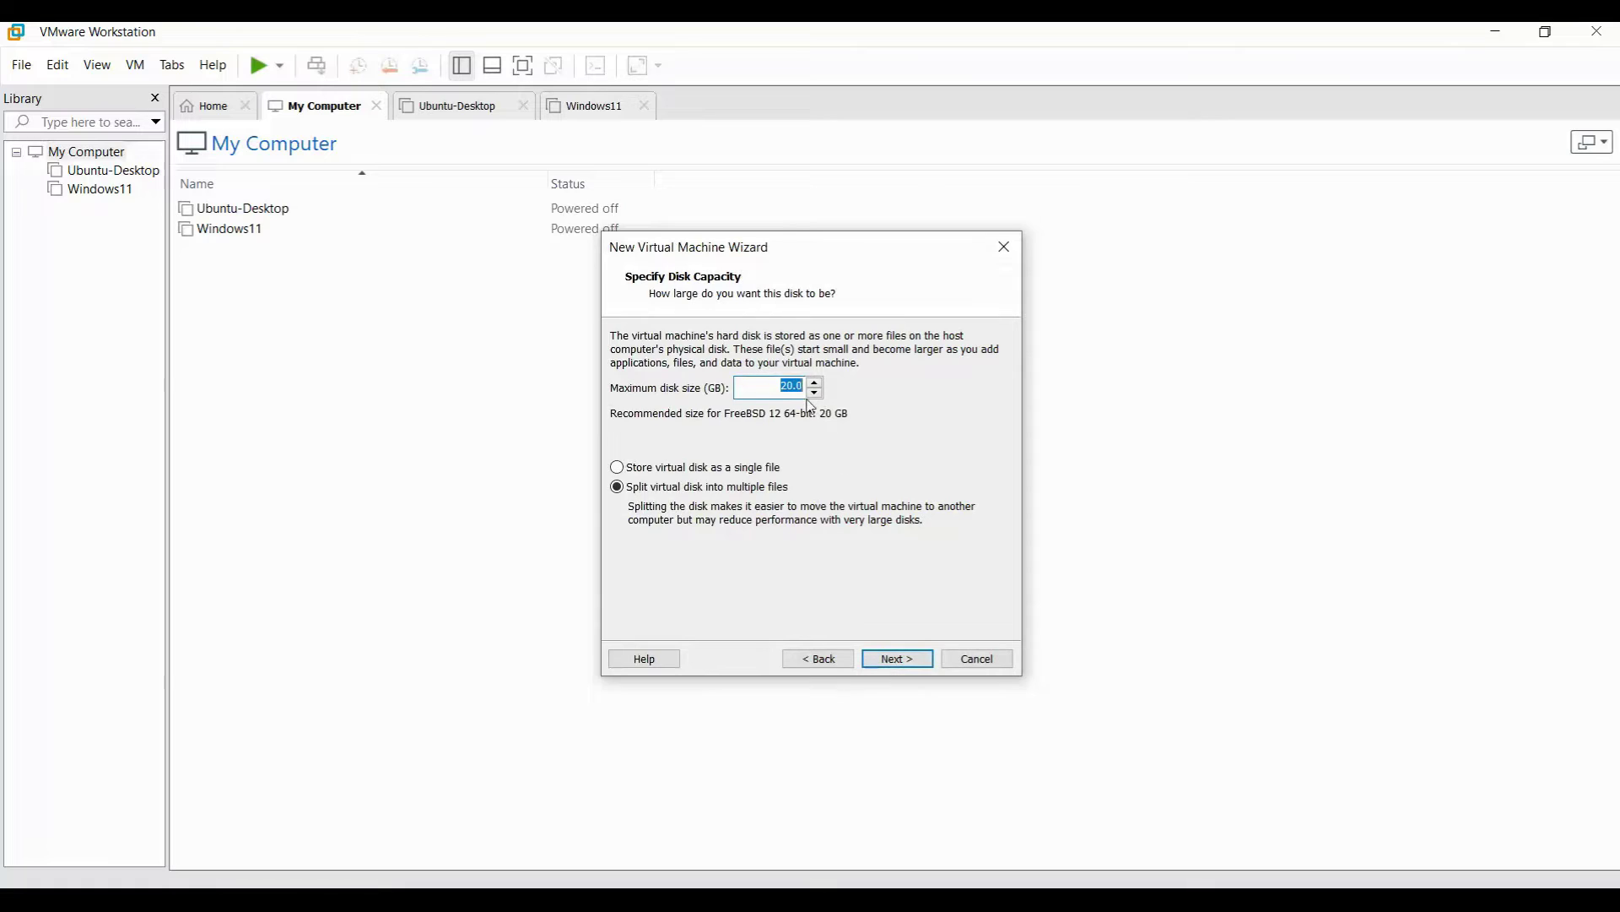
Give Hulk a 60 GB disk stored as a single file and open hardware customization.
type("60")
left_click(717, 470)
left_click(915, 663)
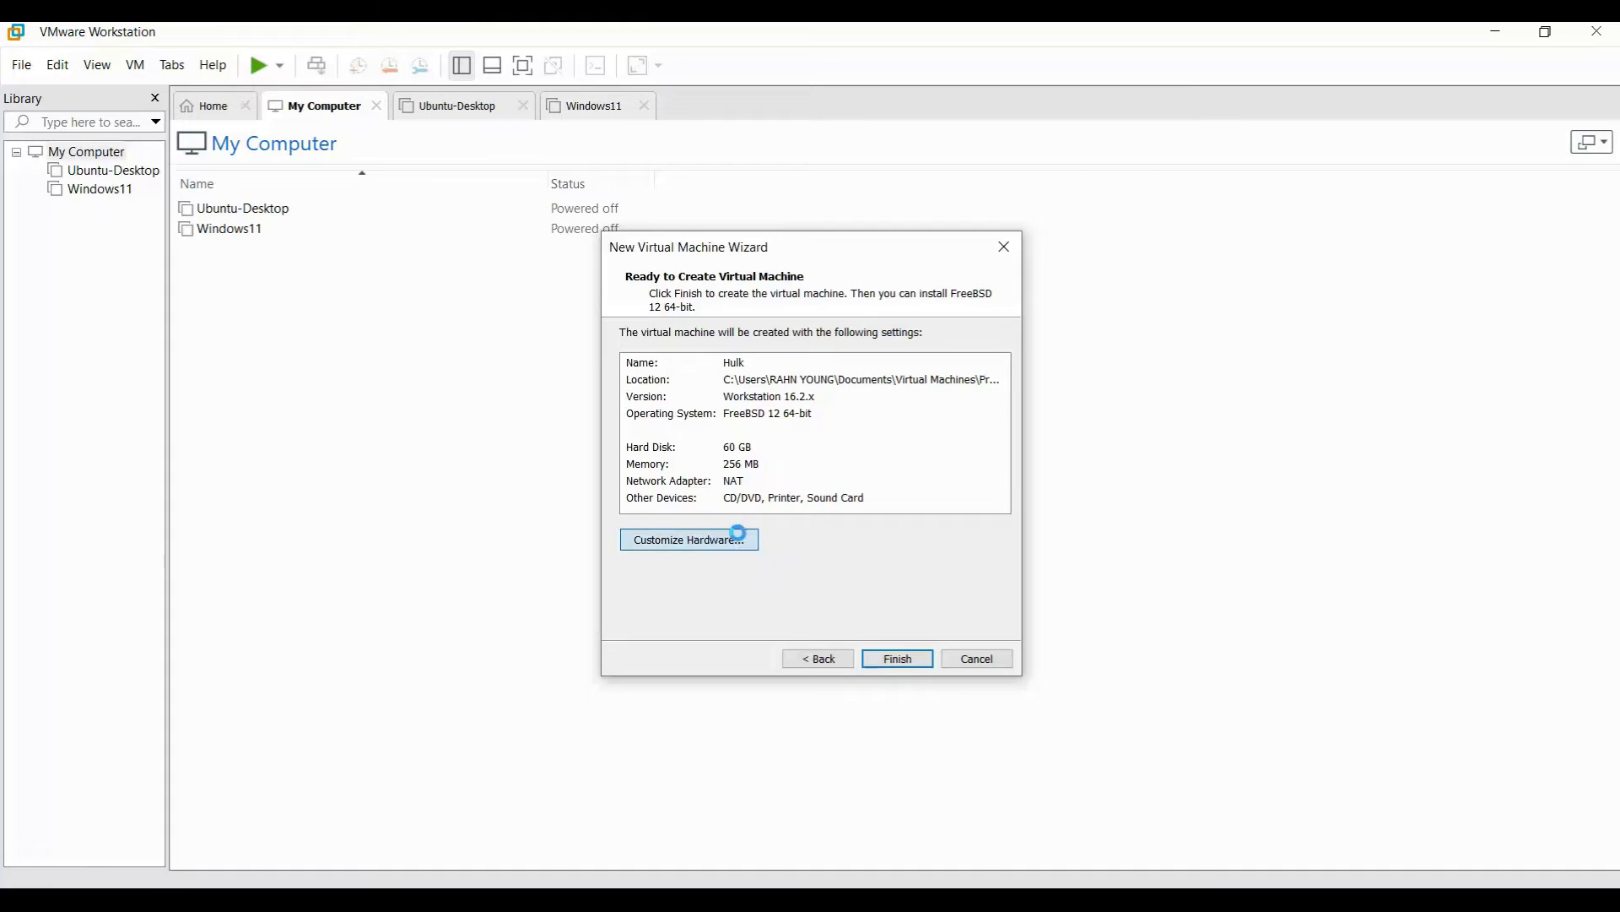
left_click(739, 539)
left_click(601, 183)
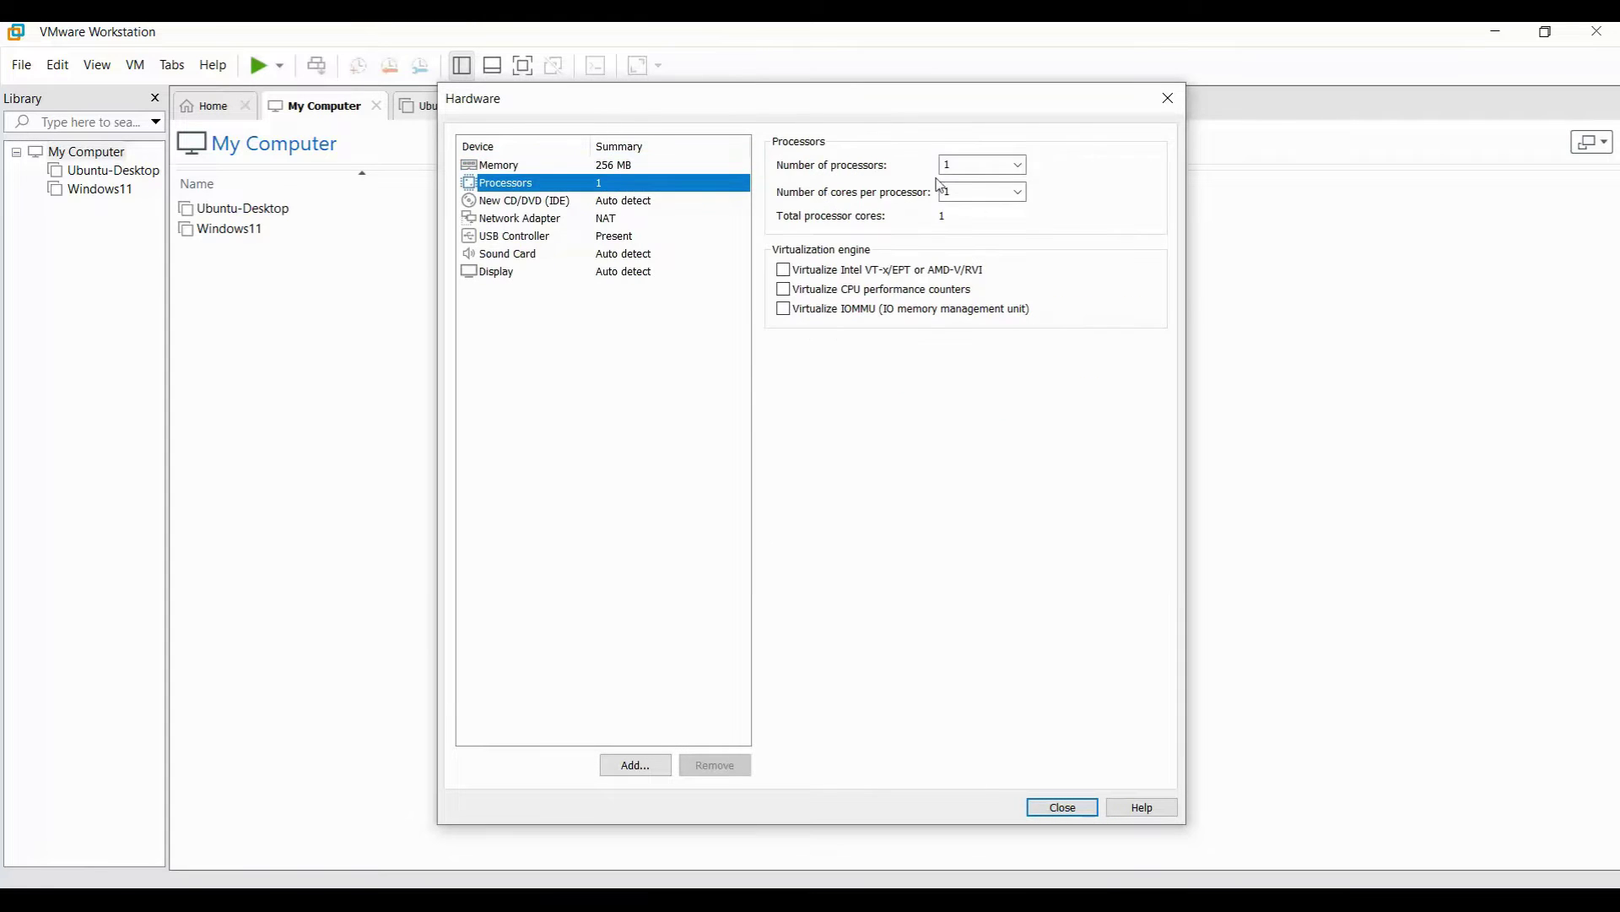
Give Hulk 2 processors with 2 cores each and 4096 MB of memory.
left_click(984, 166)
type("2")
key("Tab")
type("2")
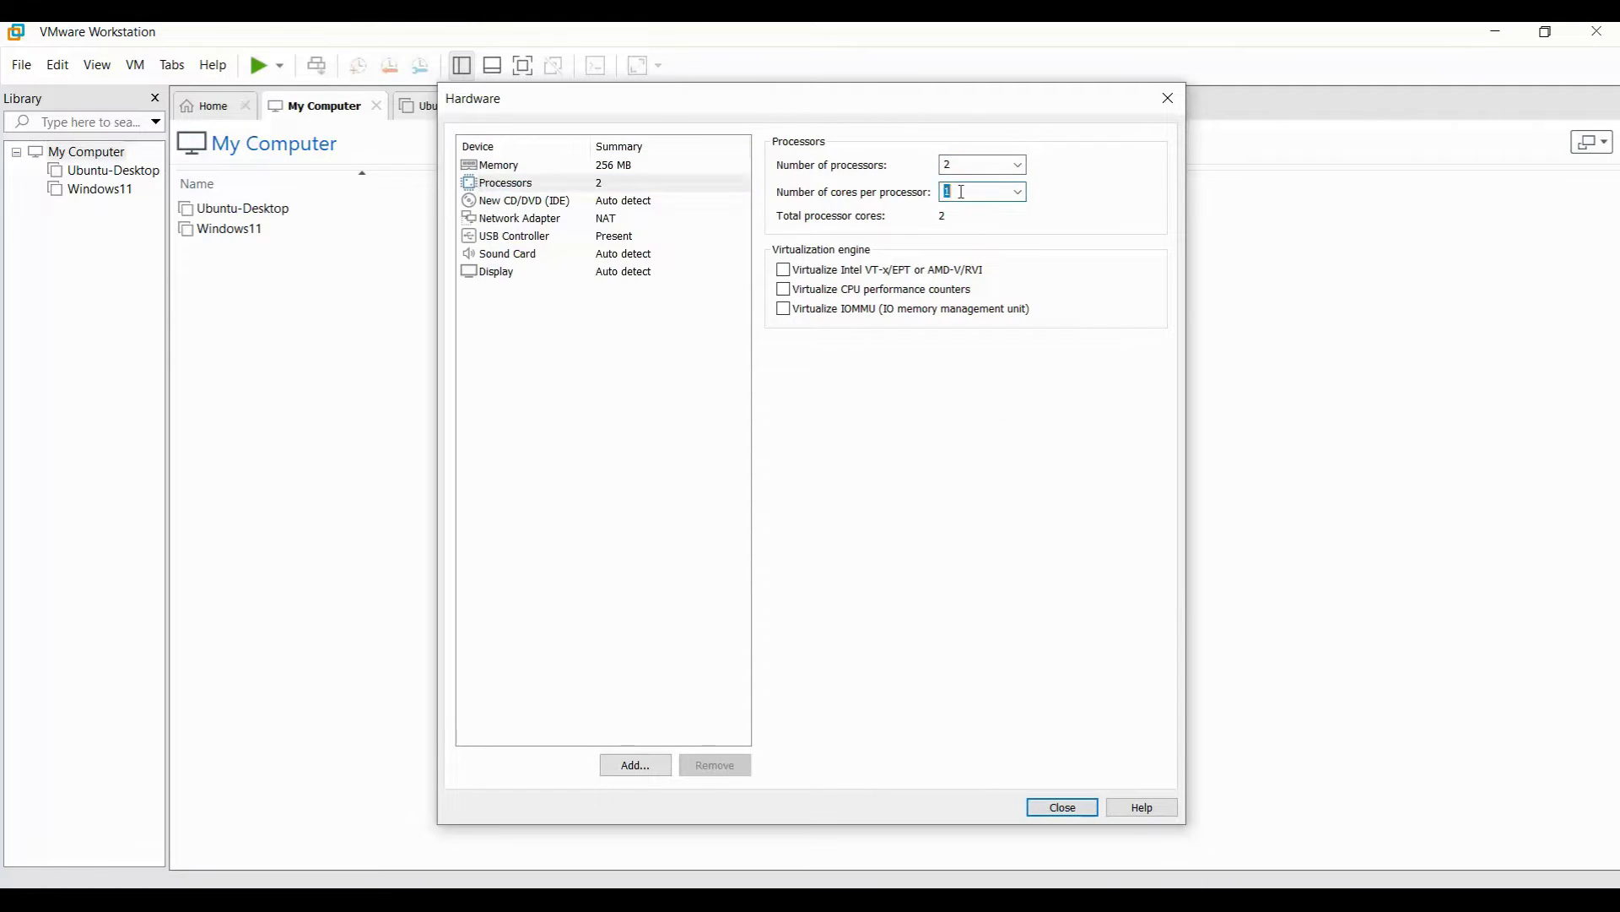
left_click(535, 166)
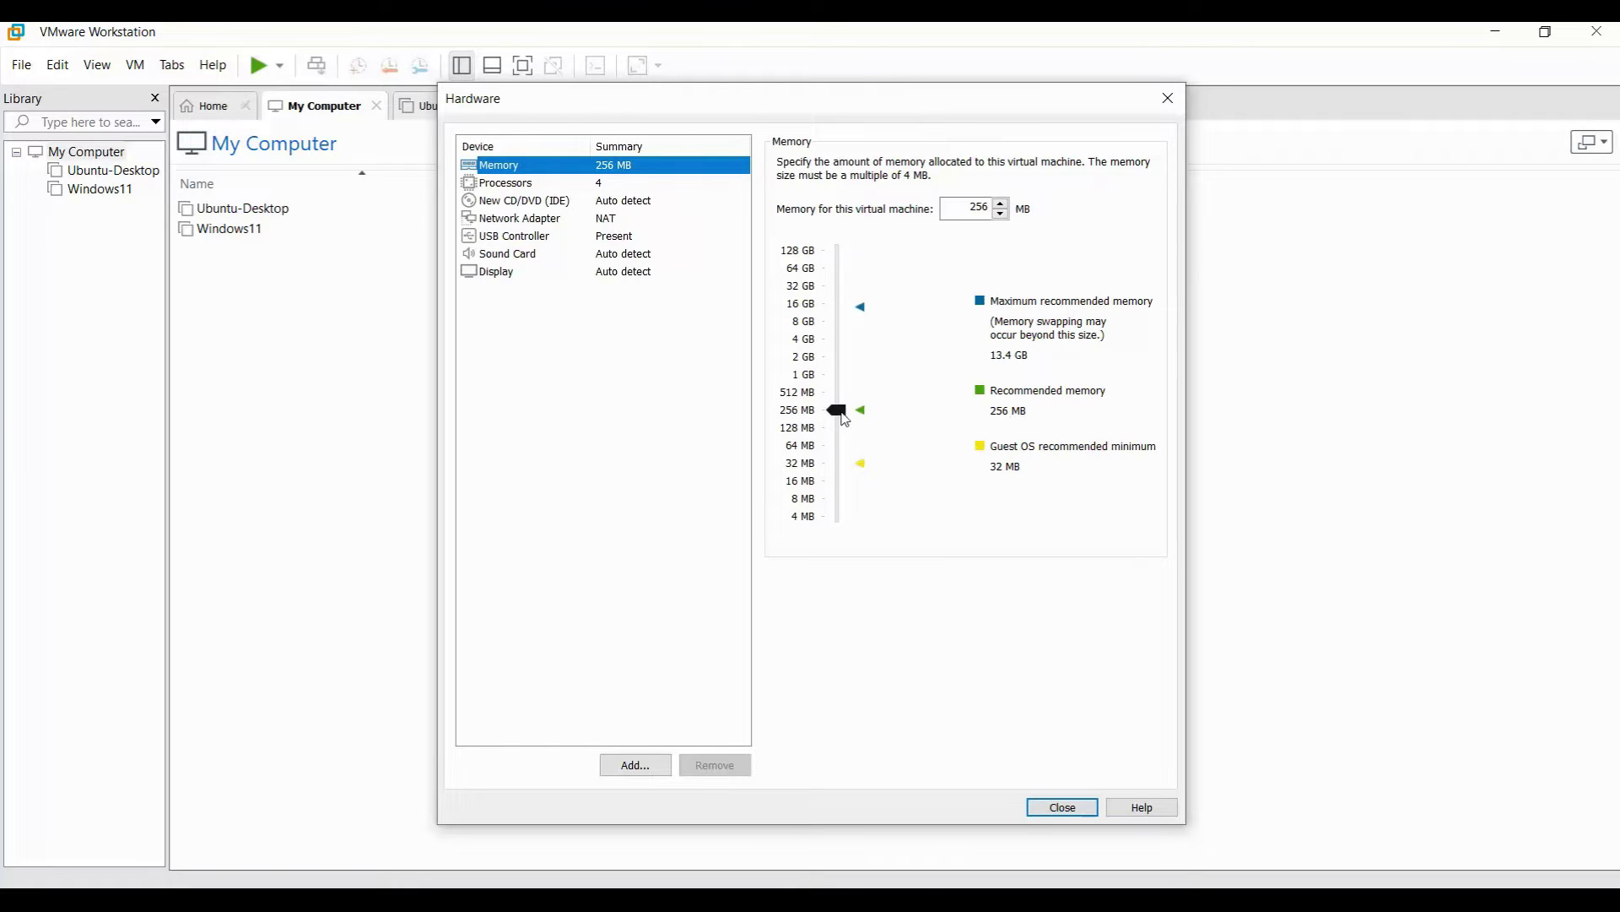
left_click_drag(838, 410, 836, 341)
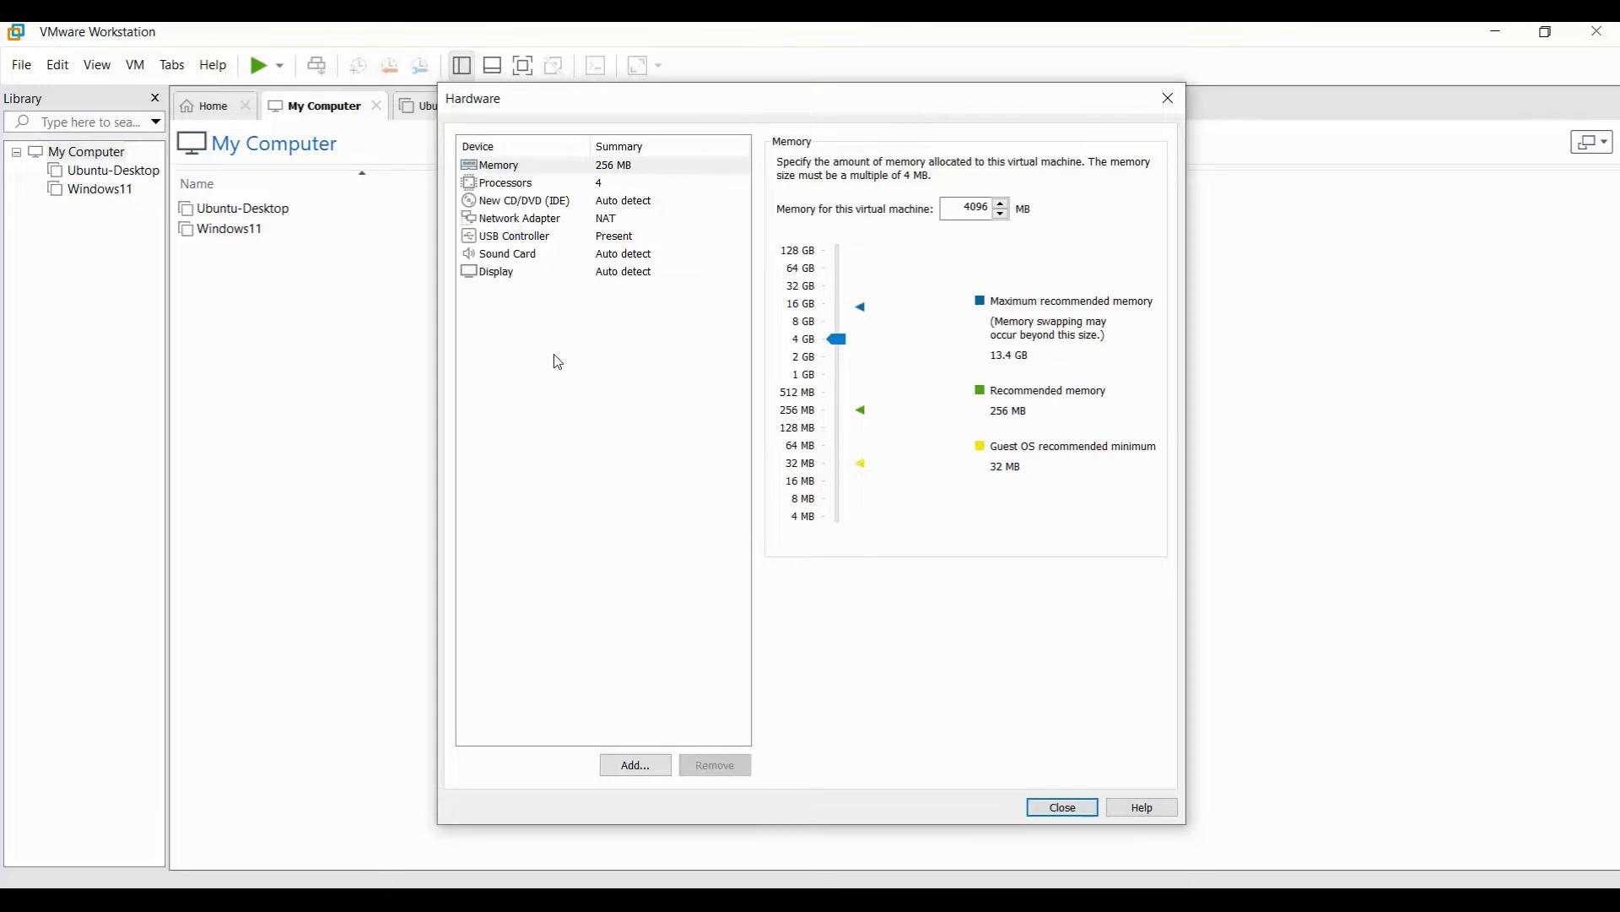
Switch Hulk's network adapter to Bridged mode.
left_click(561, 221)
left_click(807, 238)
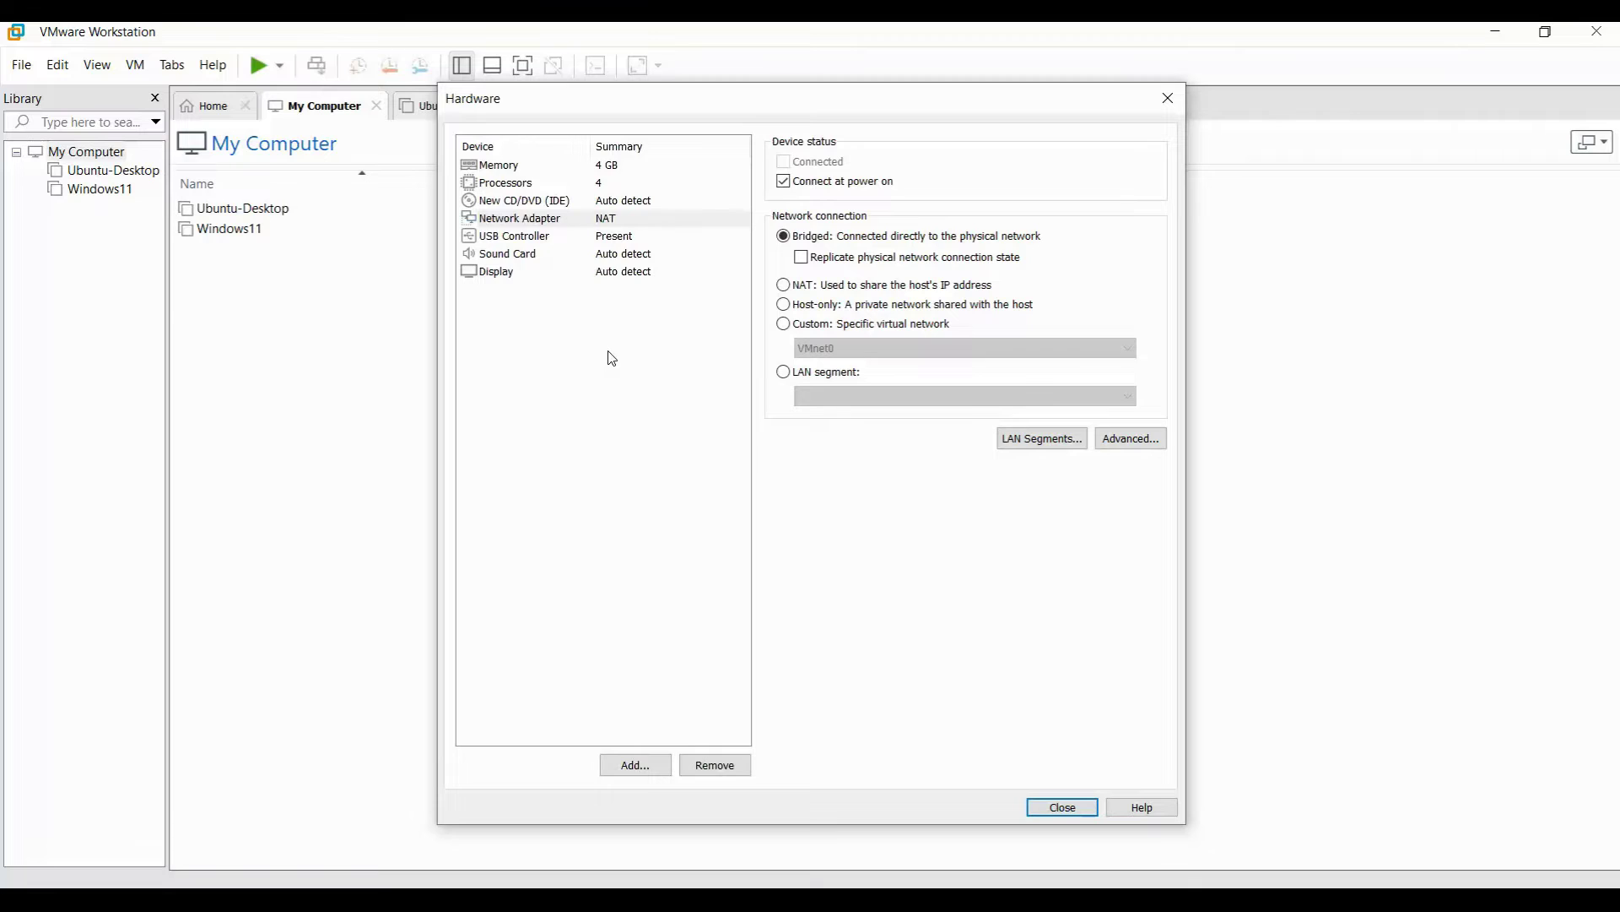
left_click(591, 240)
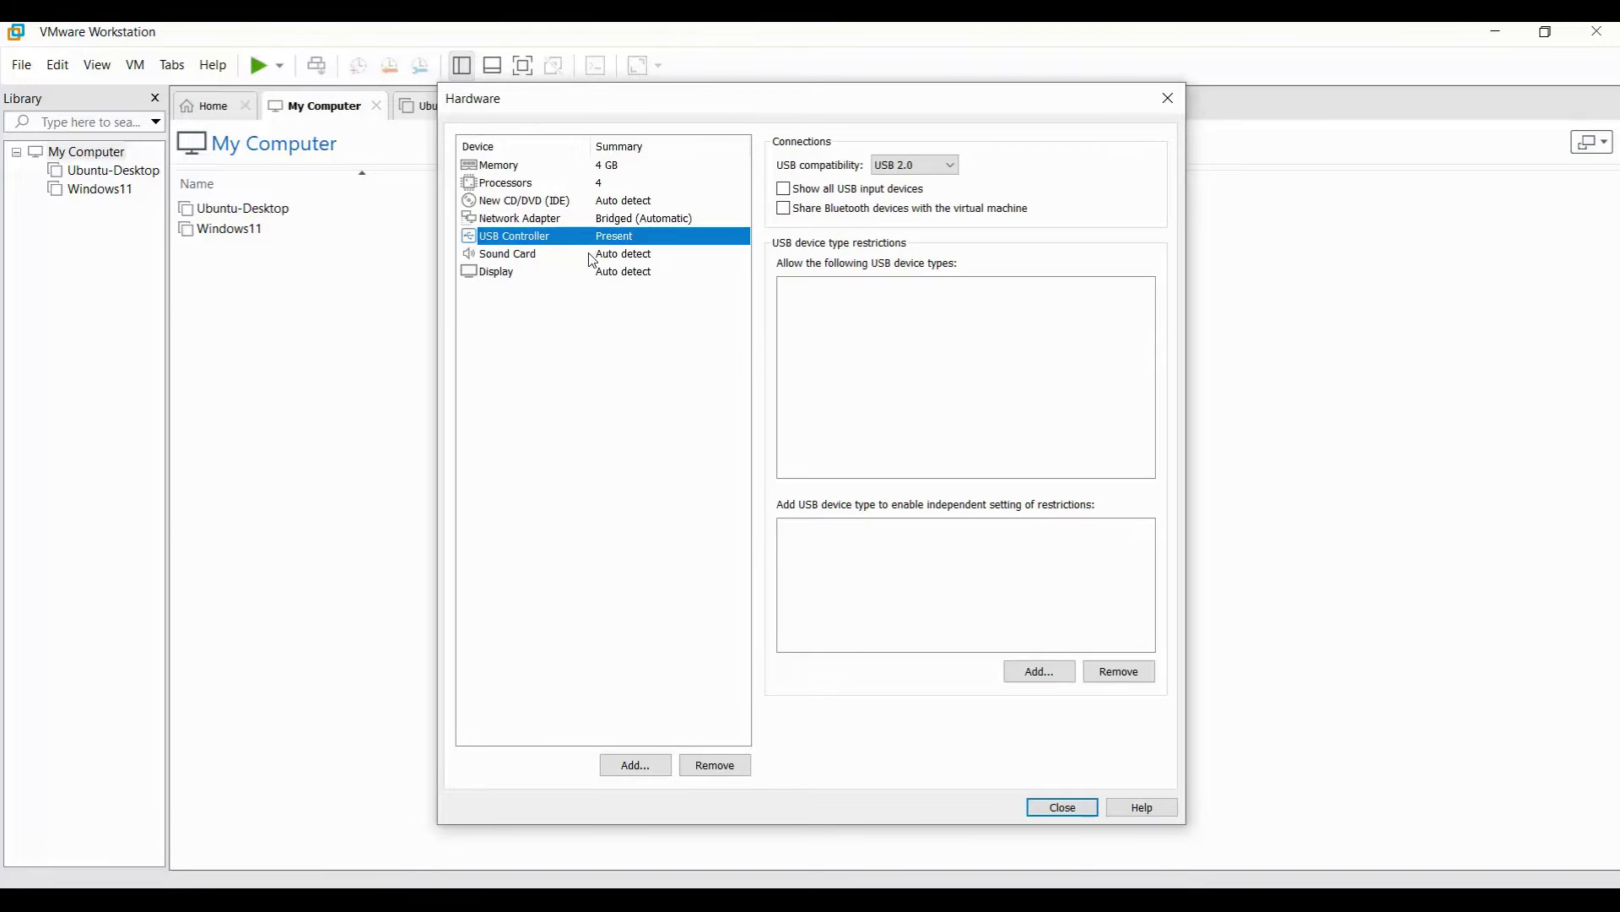
left_click(591, 254)
Attach the proxmox-ve_8.0-2 ISO to the CD/DVD drive and finish creating Hulk.
left_click(538, 200)
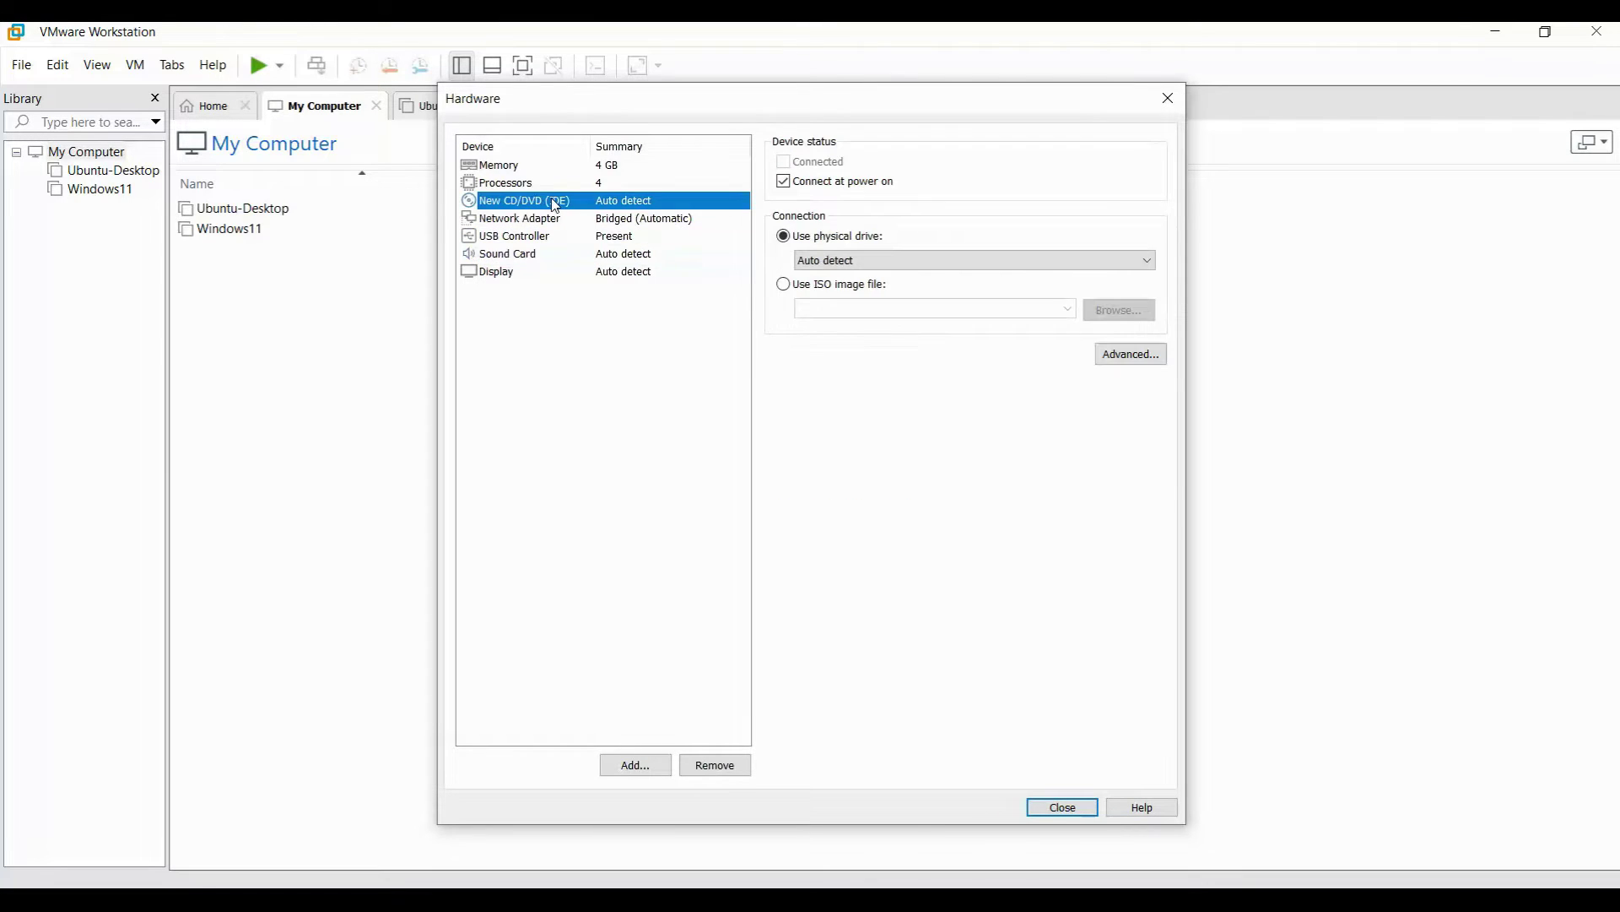
left_click(784, 284)
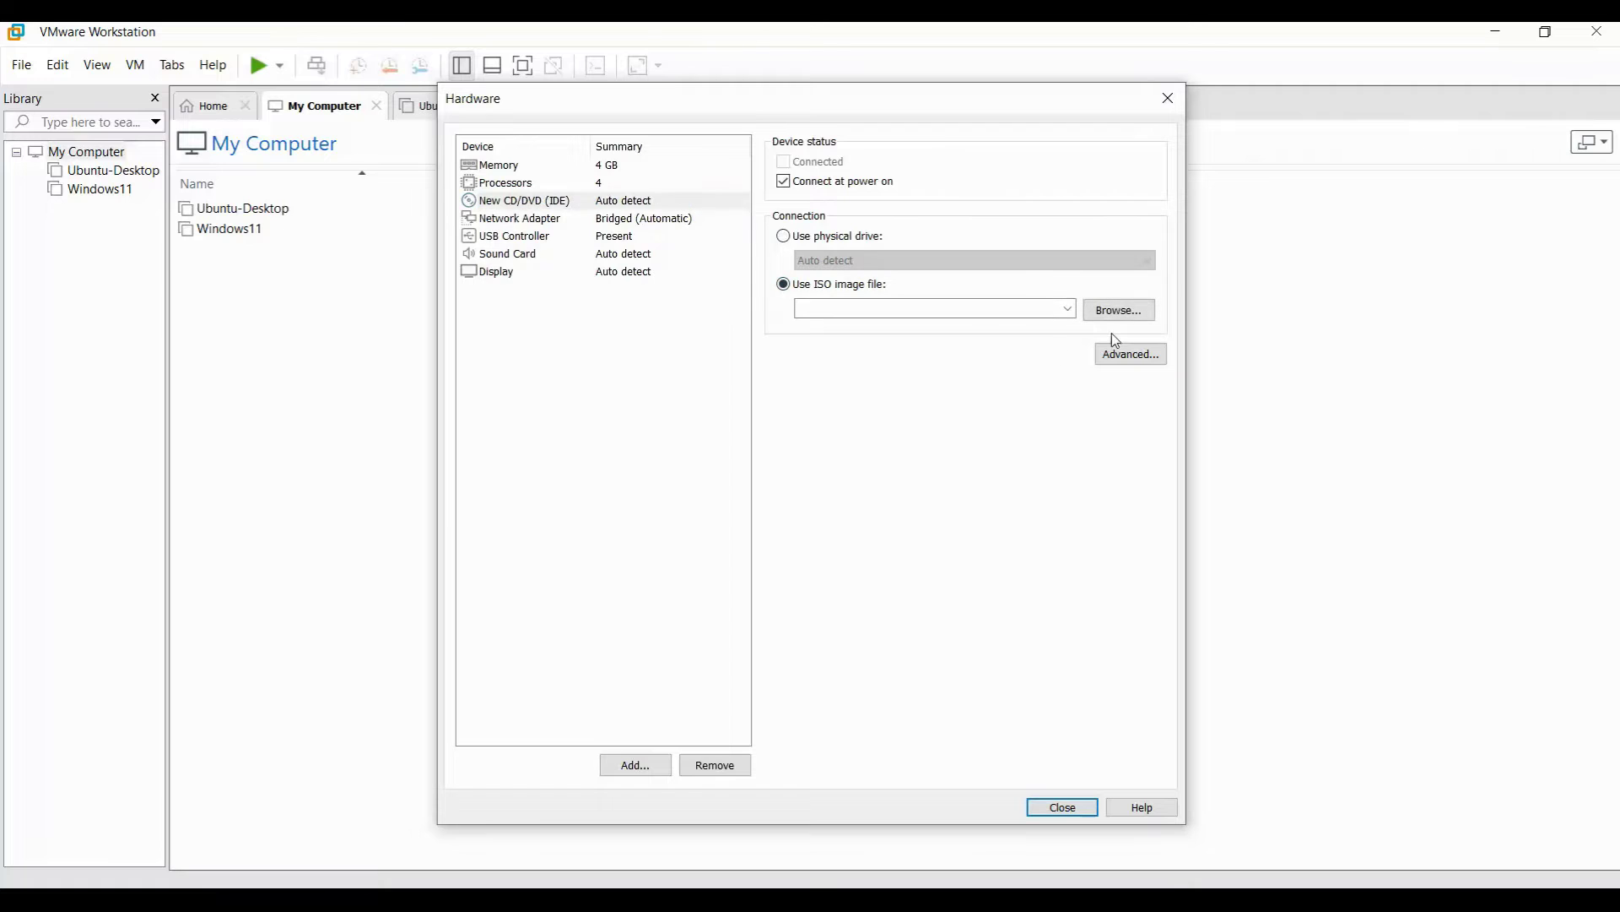
left_click(1117, 315)
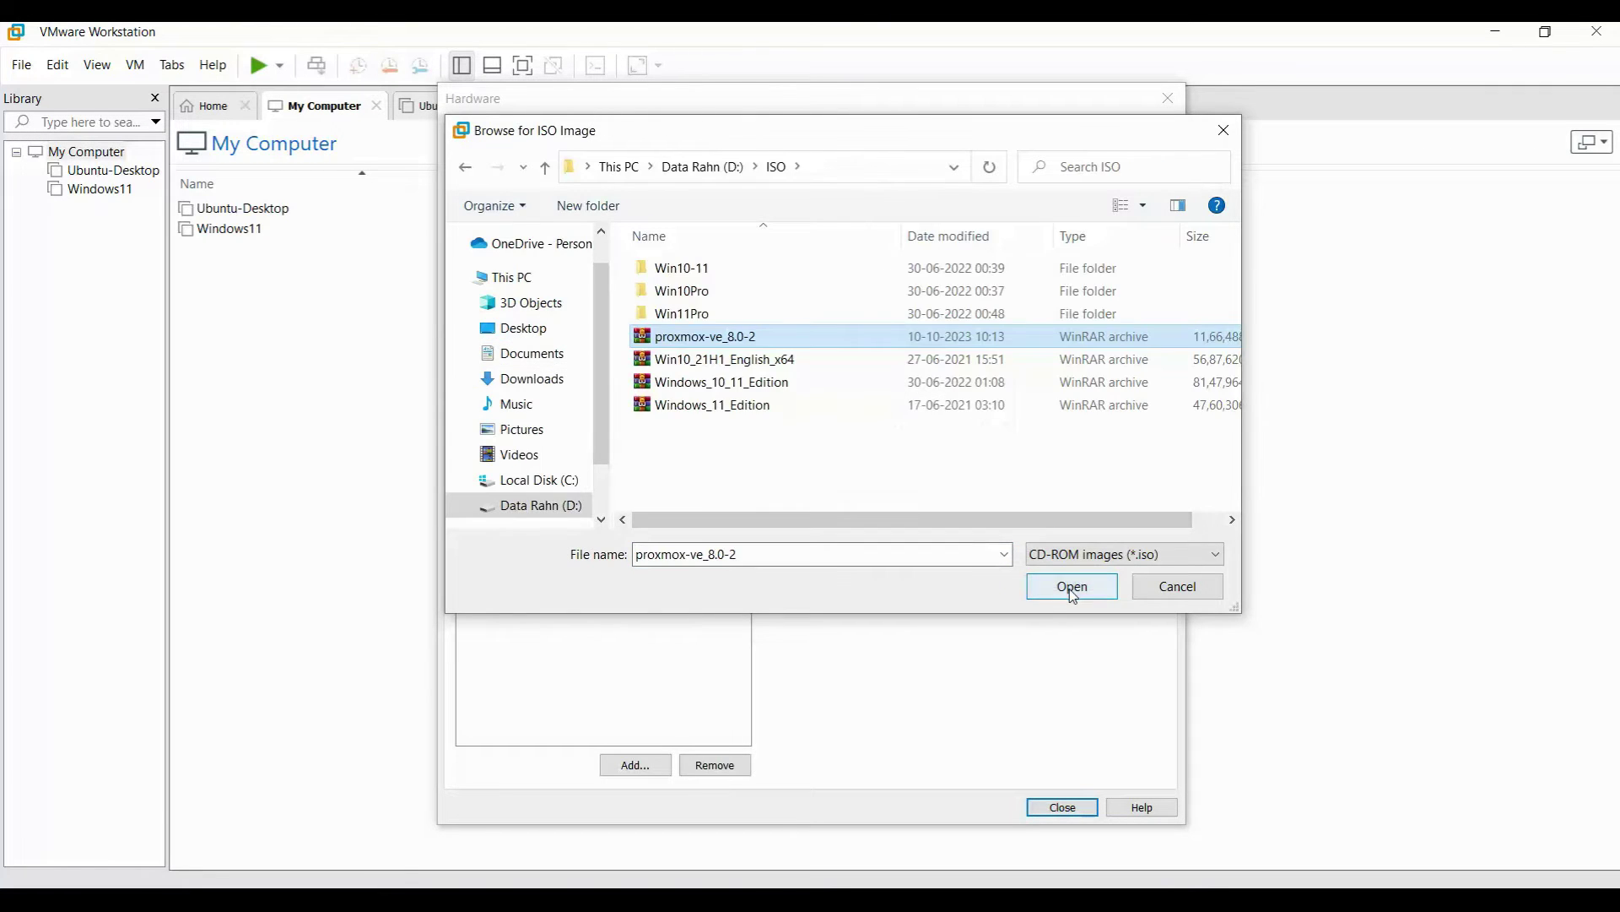
left_click(1074, 586)
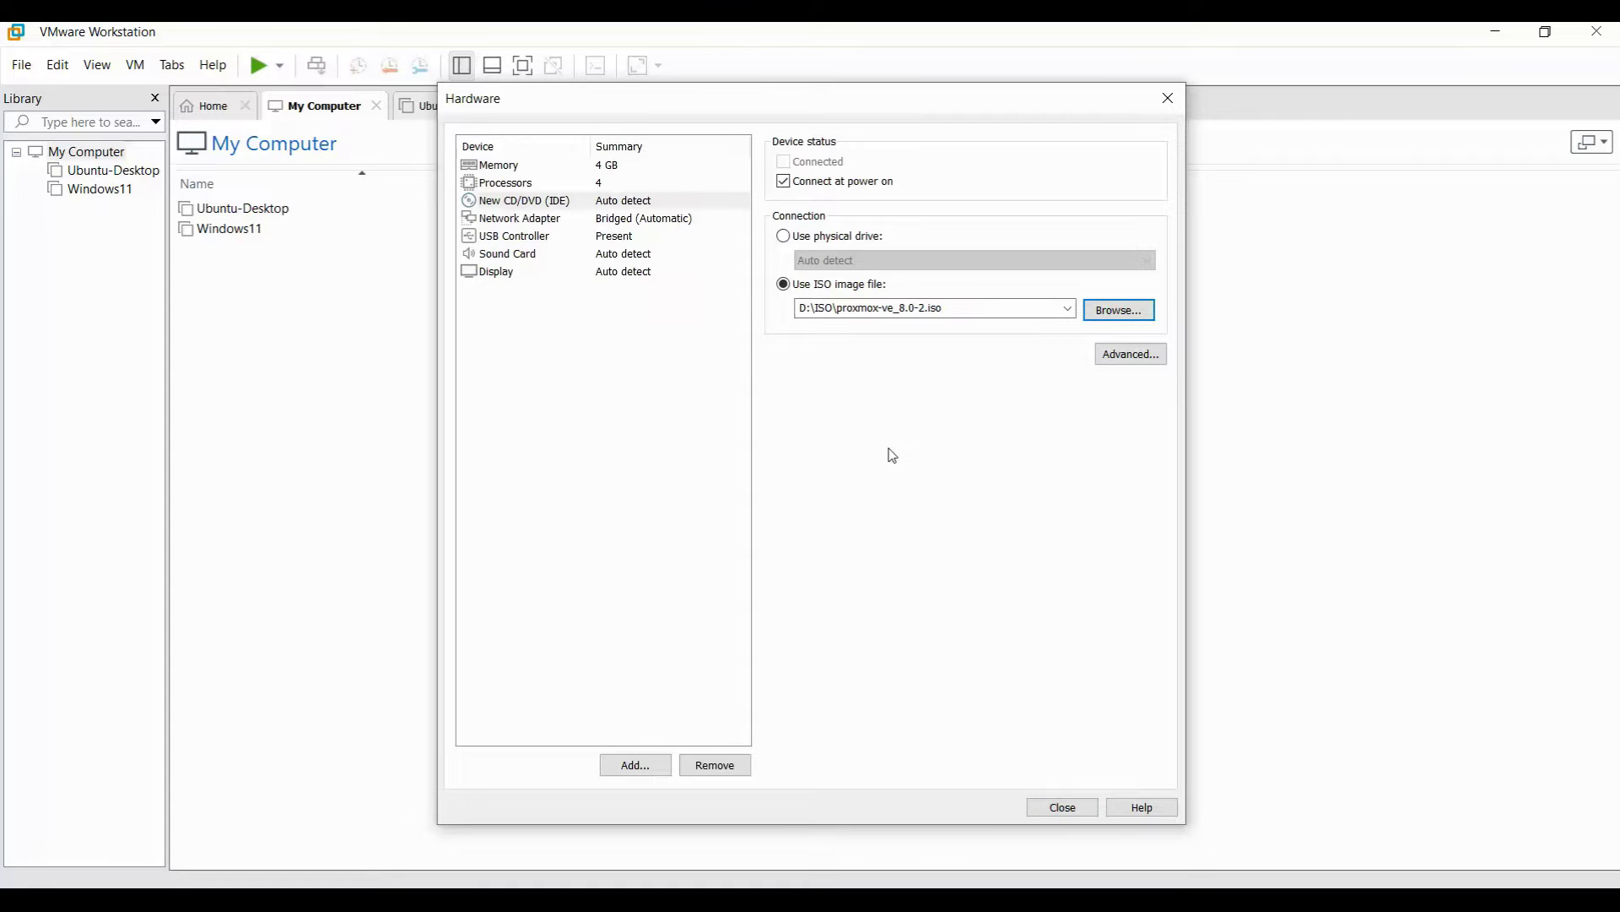
left_click(1060, 812)
left_click(900, 663)
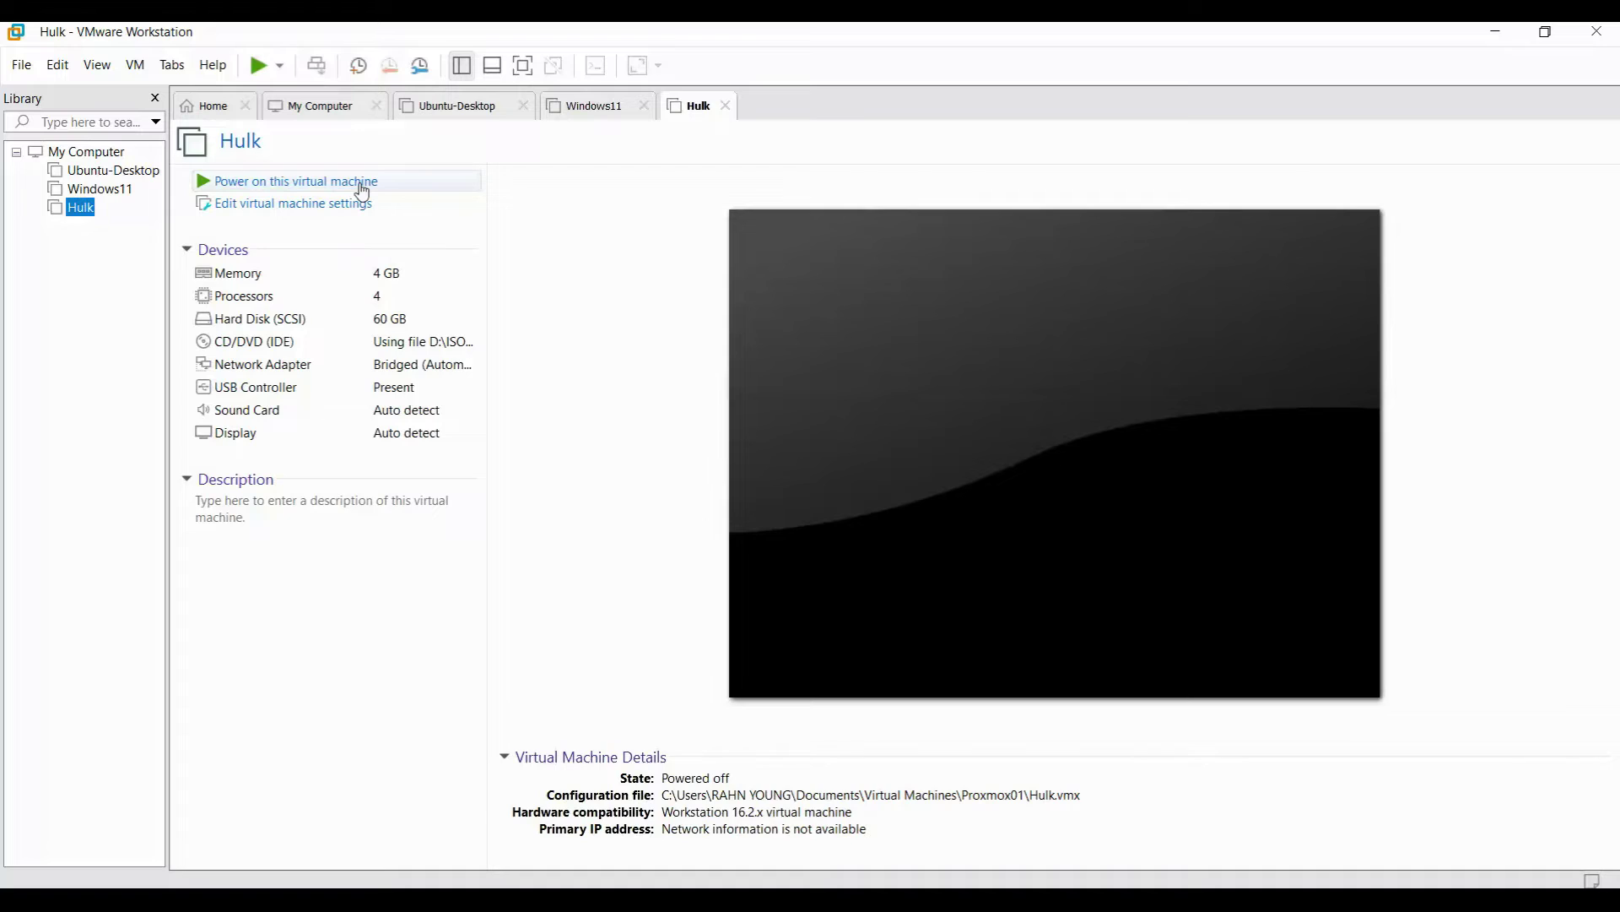
Power on Hulk to reach the Proxmox VE 8.0 boot menu.
left_click(362, 183)
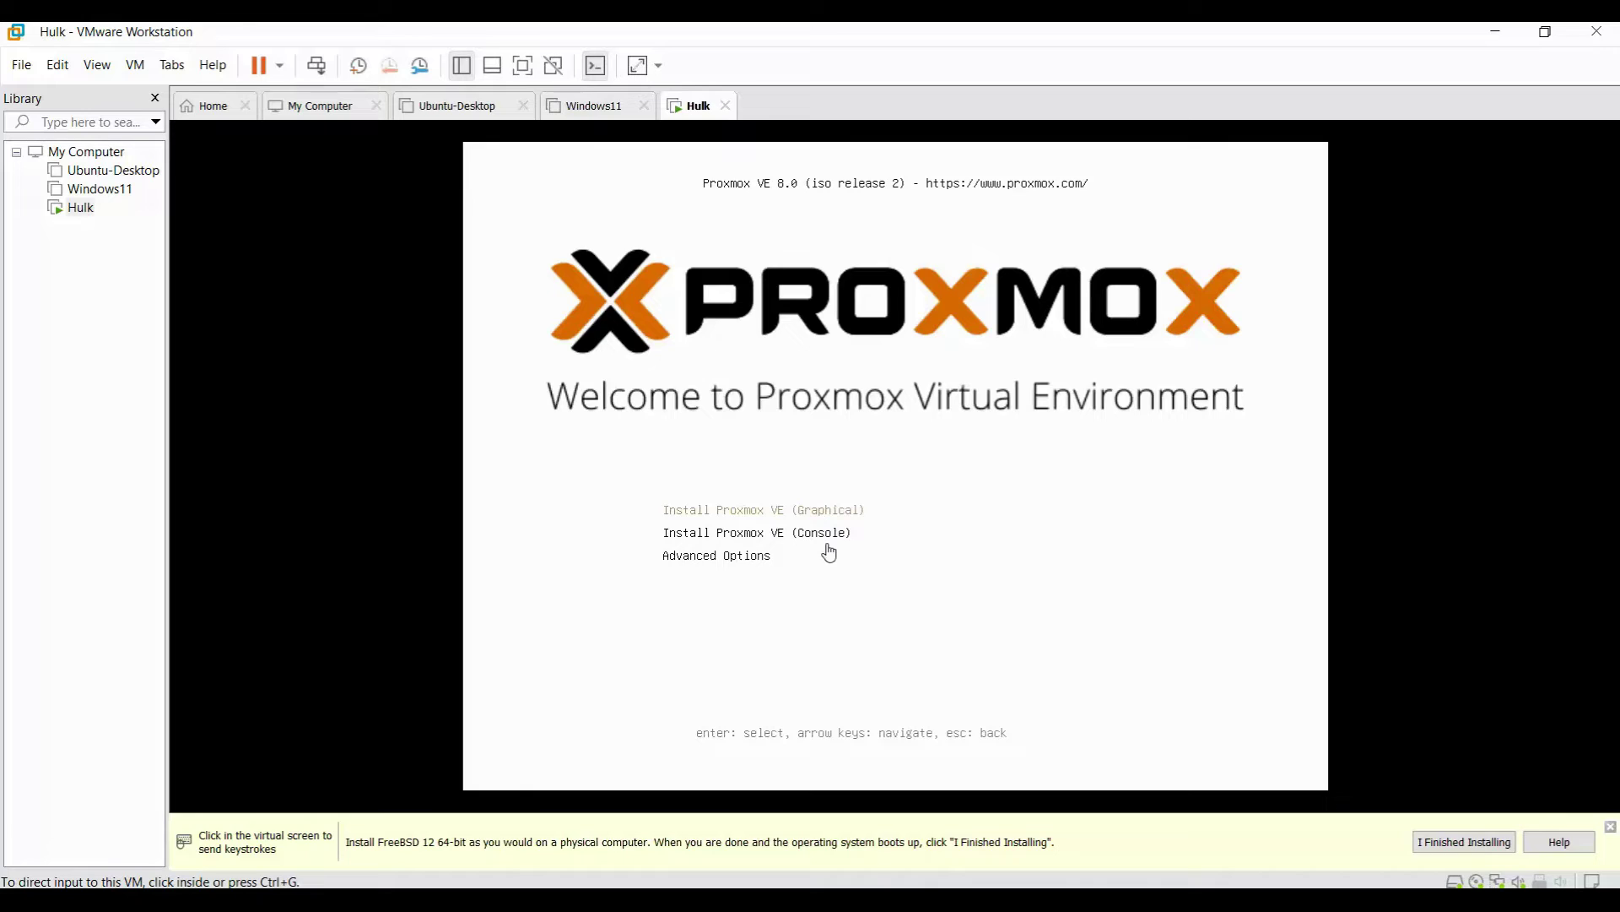
Launch the graphical Proxmox VE installation inside Hulk and release input with Ctrl+Alt.
left_click(817, 520)
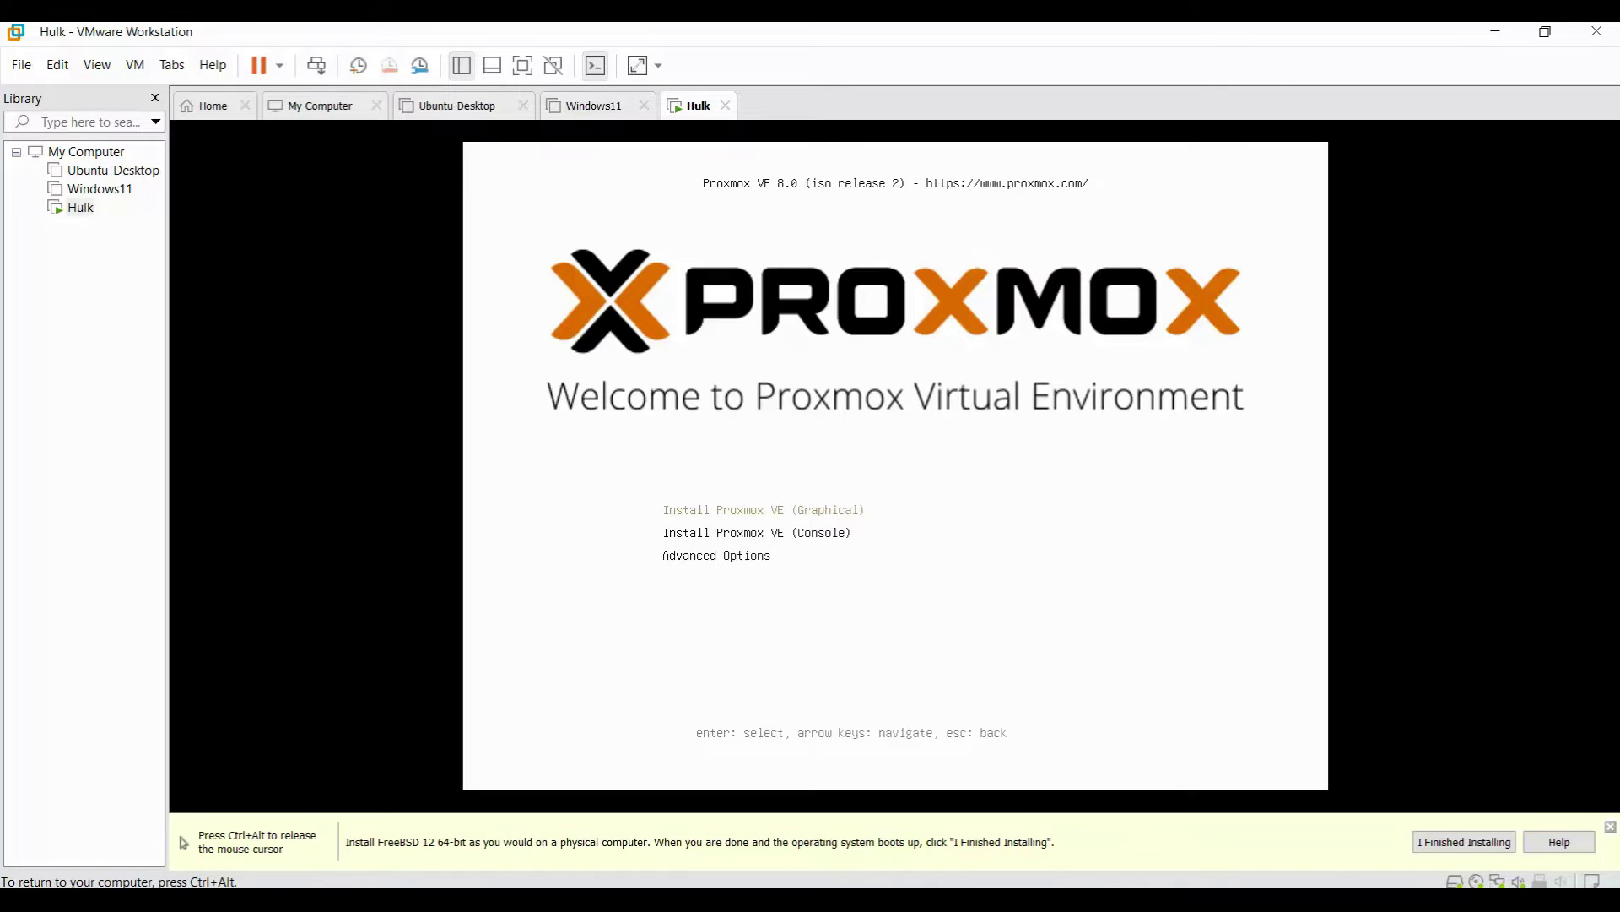
key("Return")
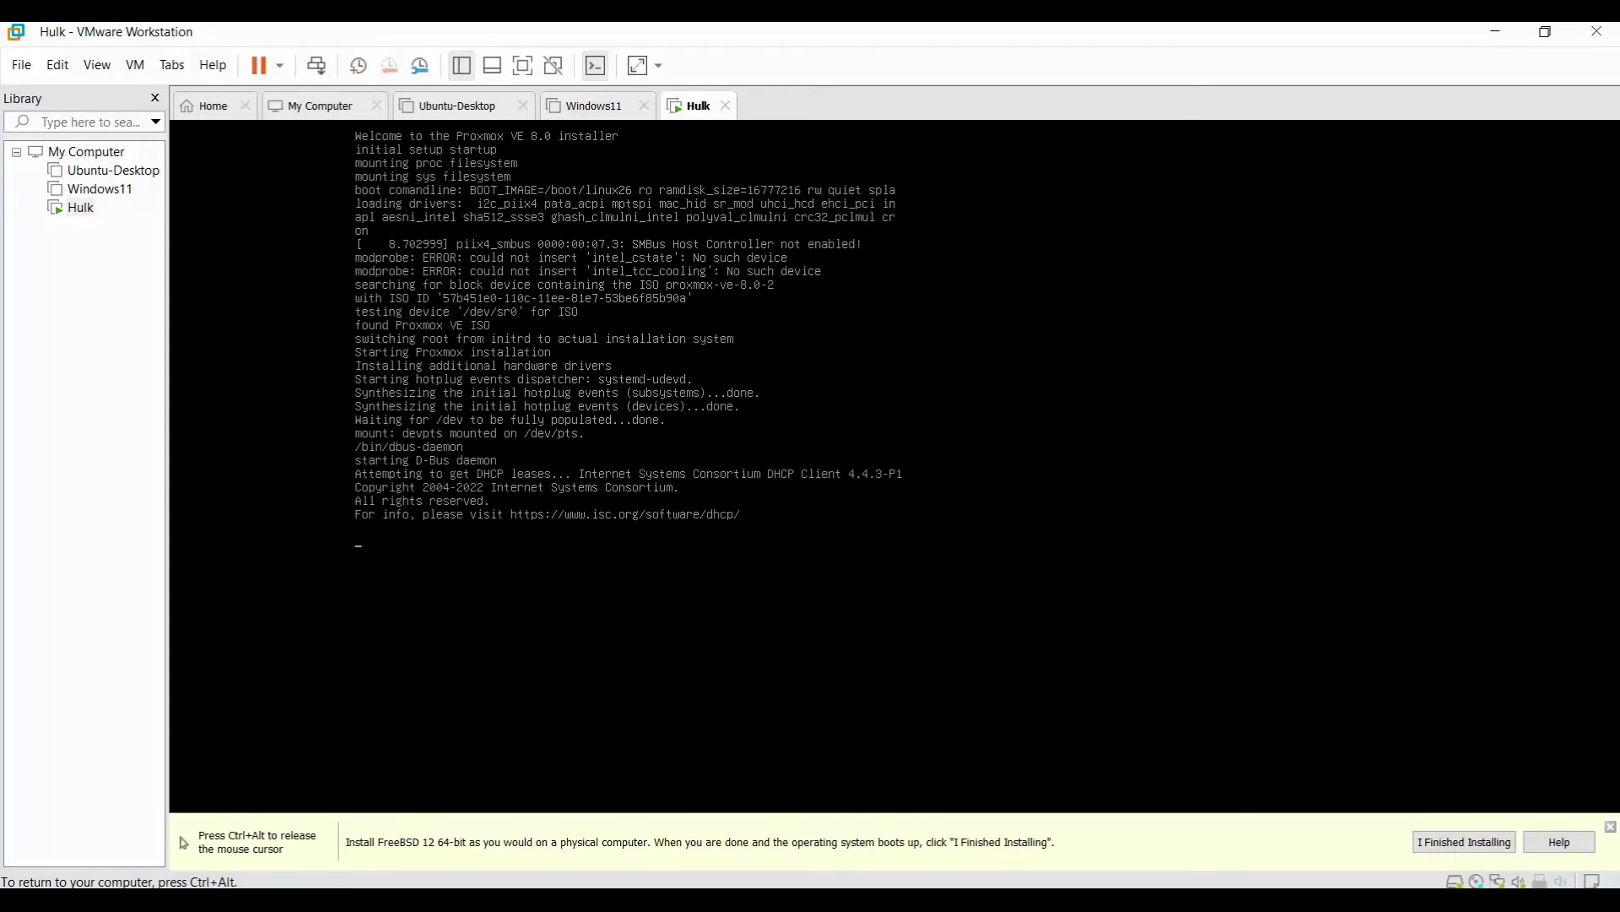
key("ctrl+alt")
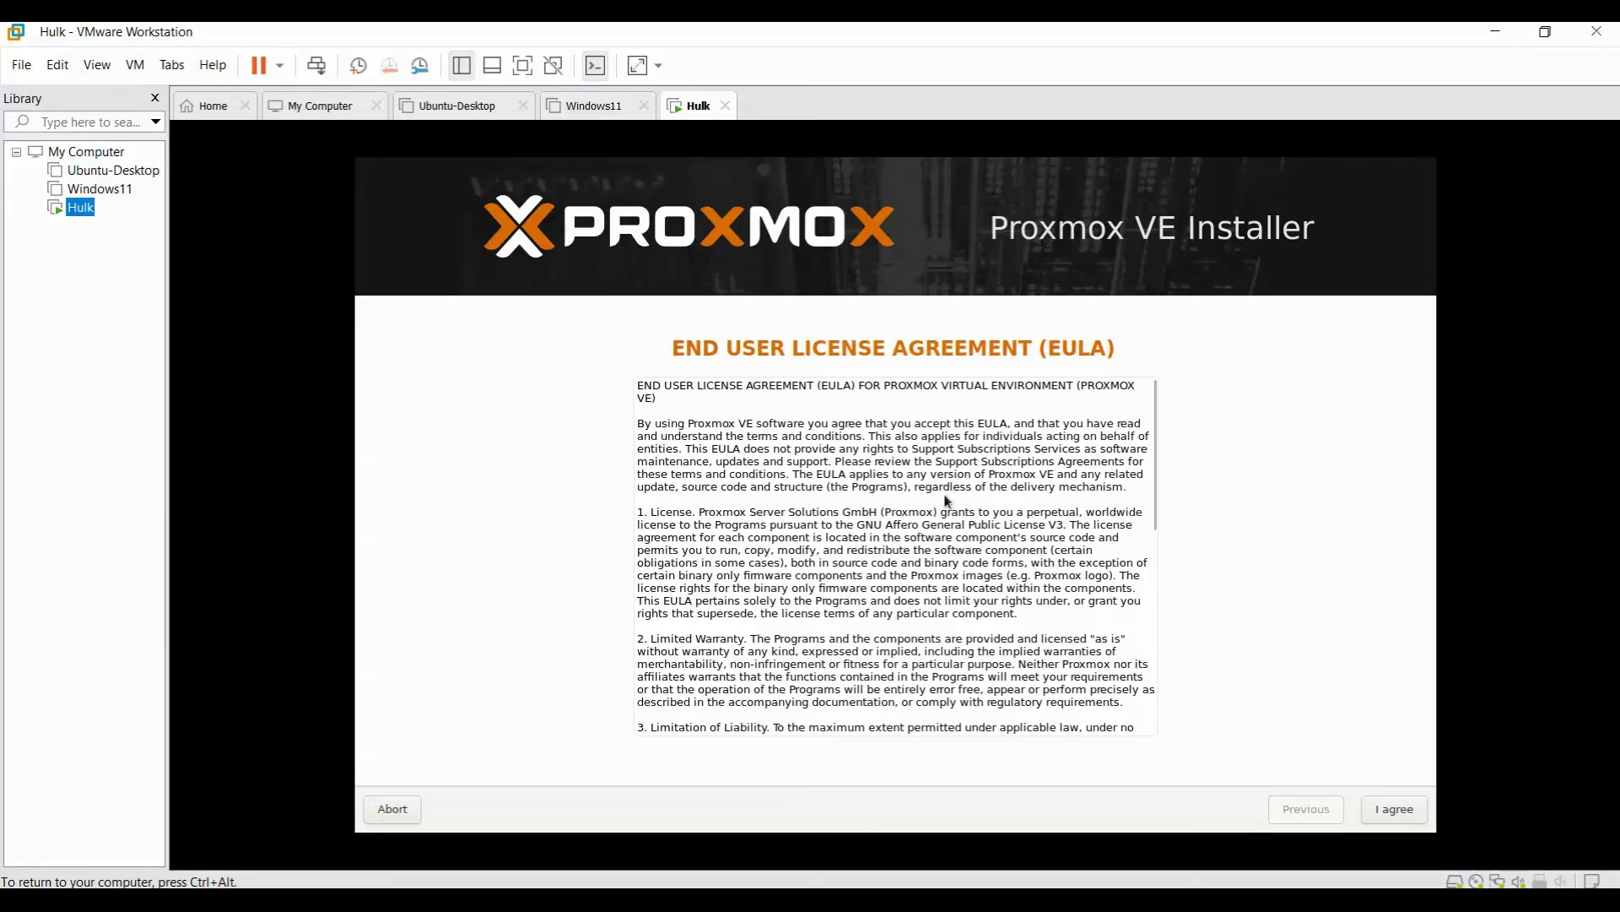
Accept the license agreement and keep /dev/sda (60.00GiB) as the target disk.
scroll(969, 506, "down", 5)
scroll(970, 506, "down", 2)
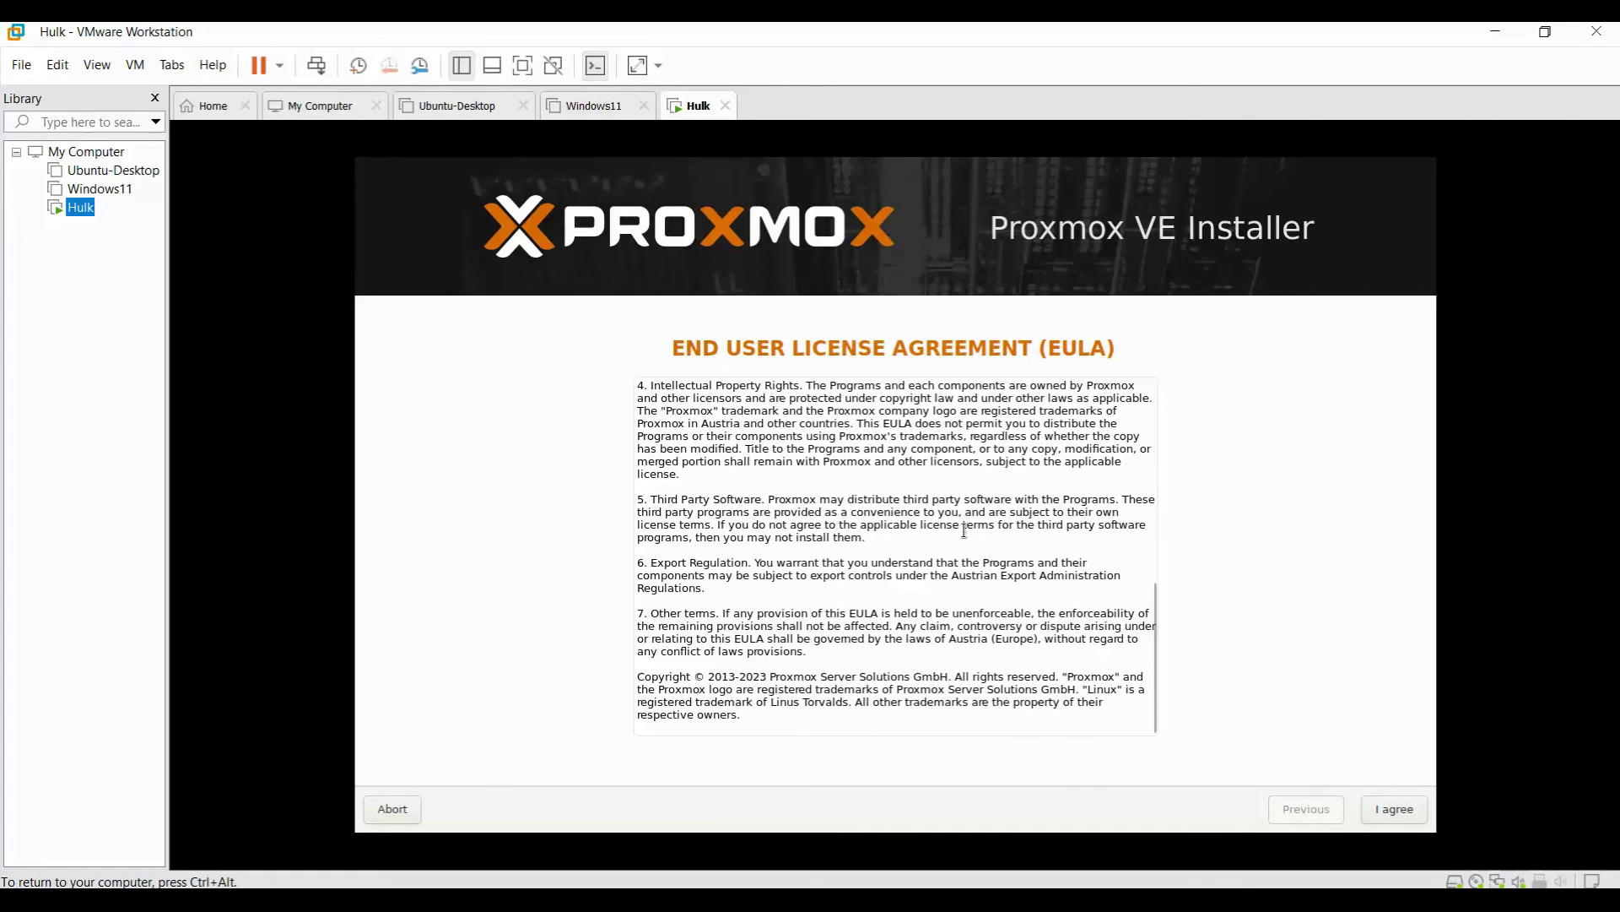
left_click(1389, 812)
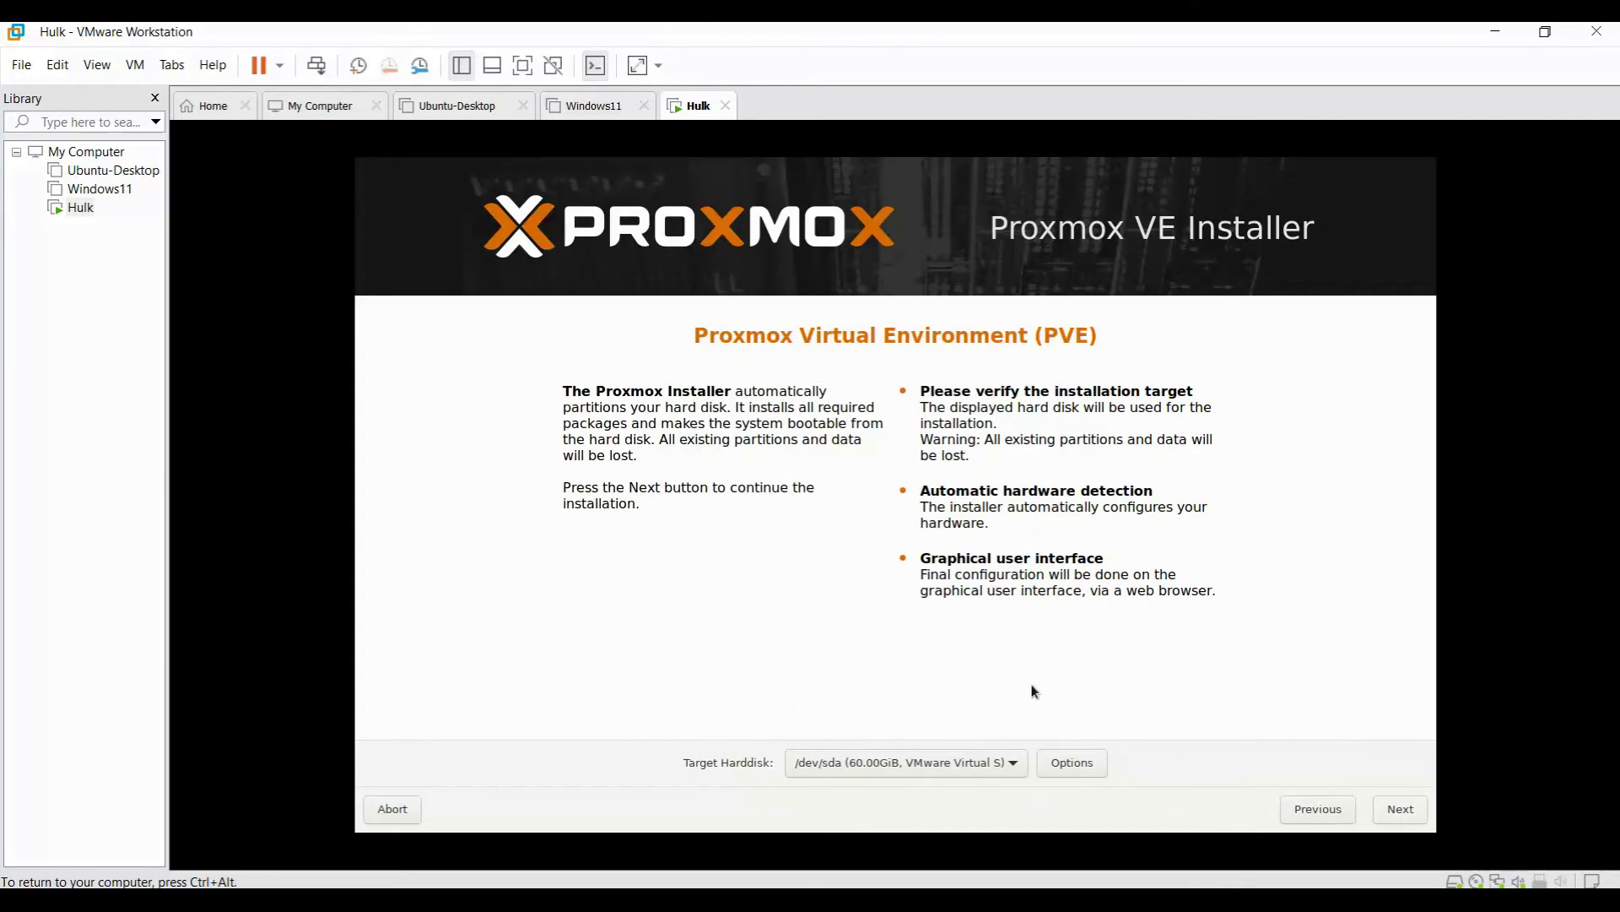
left_click(923, 765)
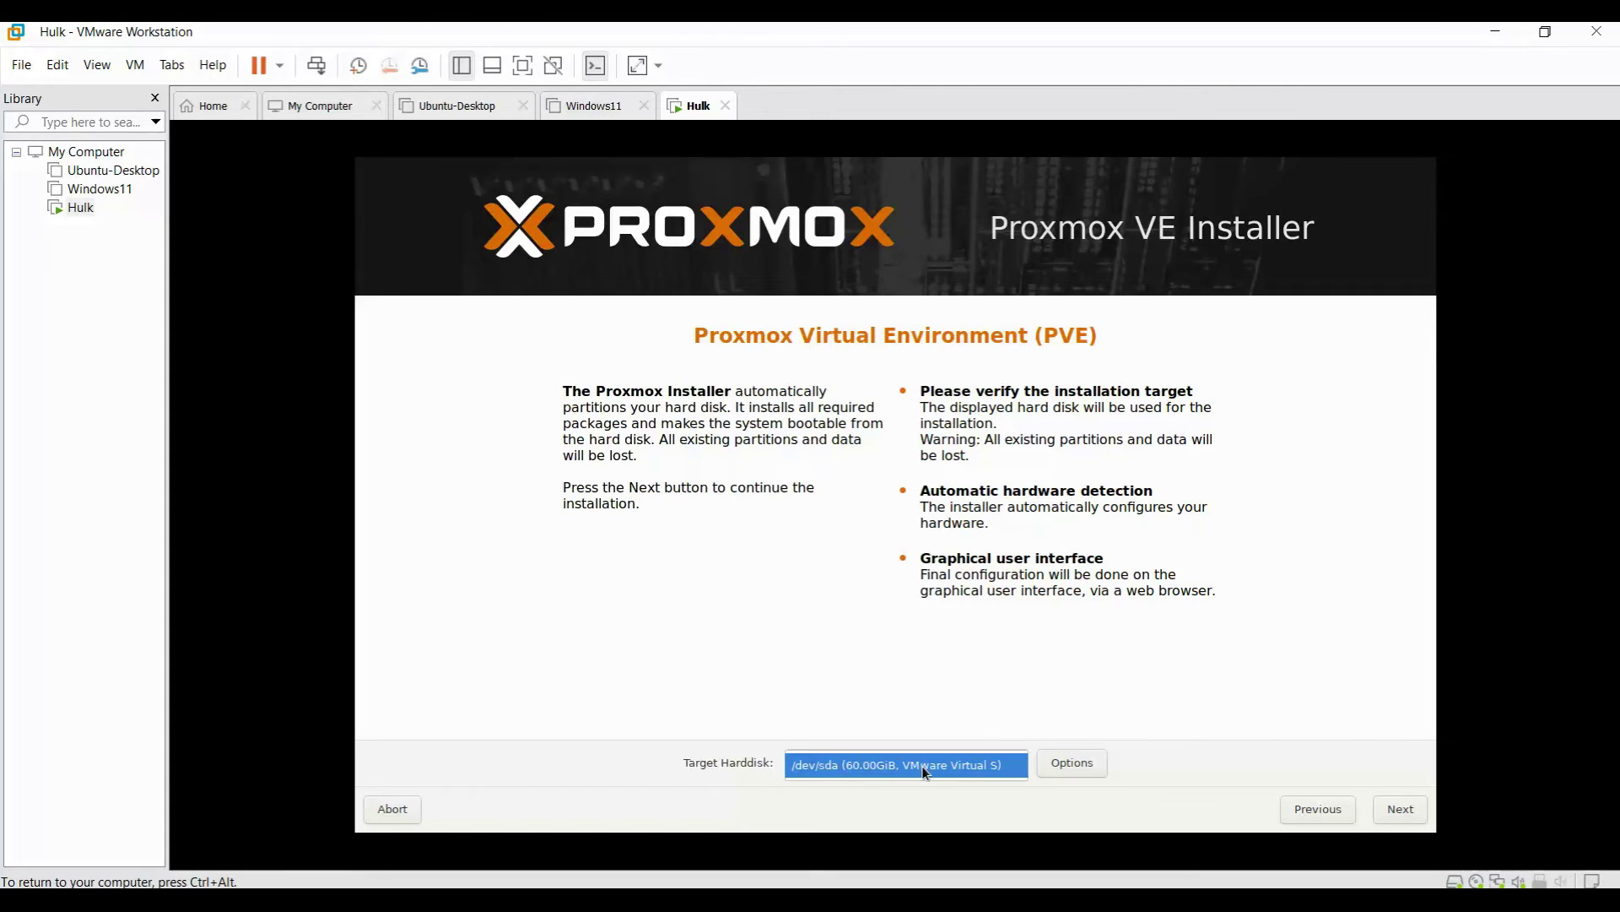
left_click(1009, 766)
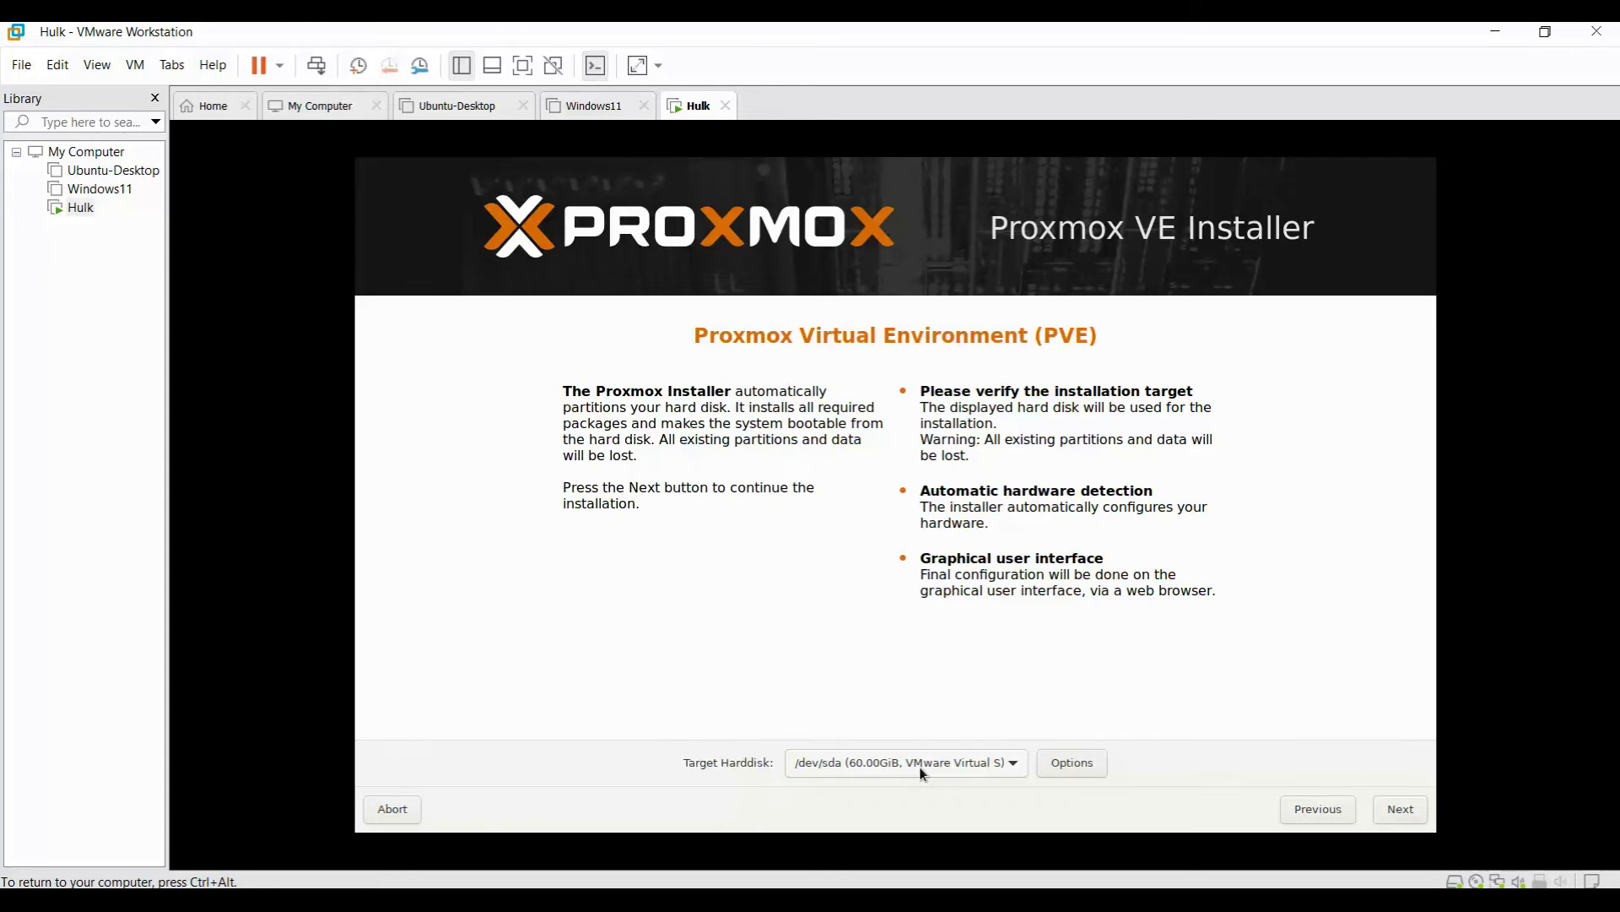
Set the country to India, keeping Asia/Kolkata time zone and U.S. English keyboard.
left_click(1394, 812)
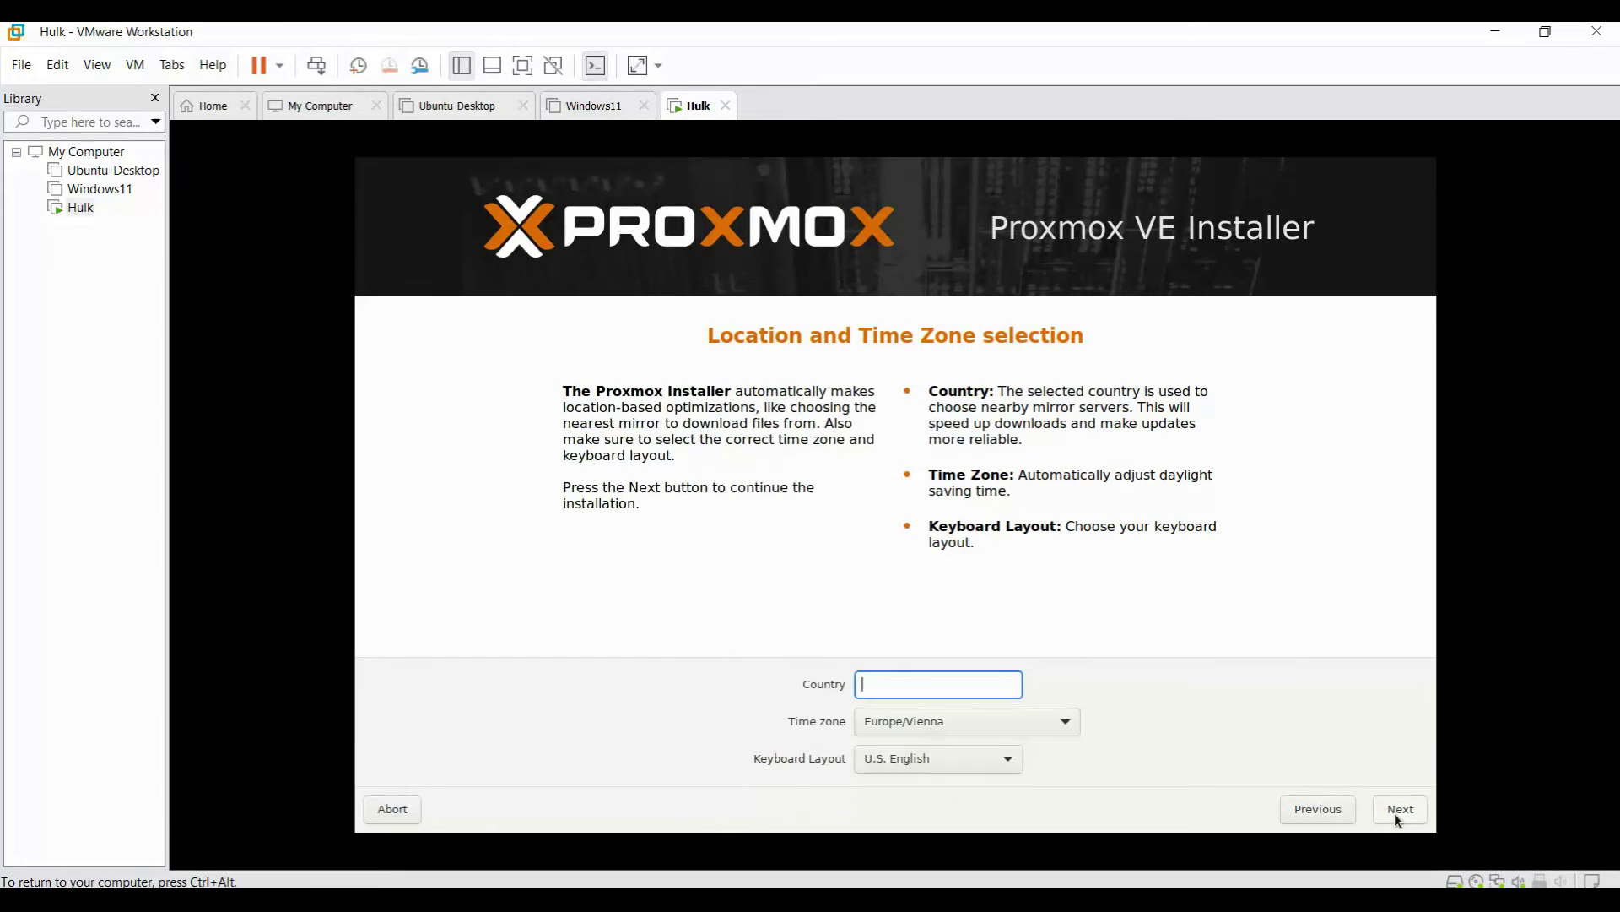
type("In")
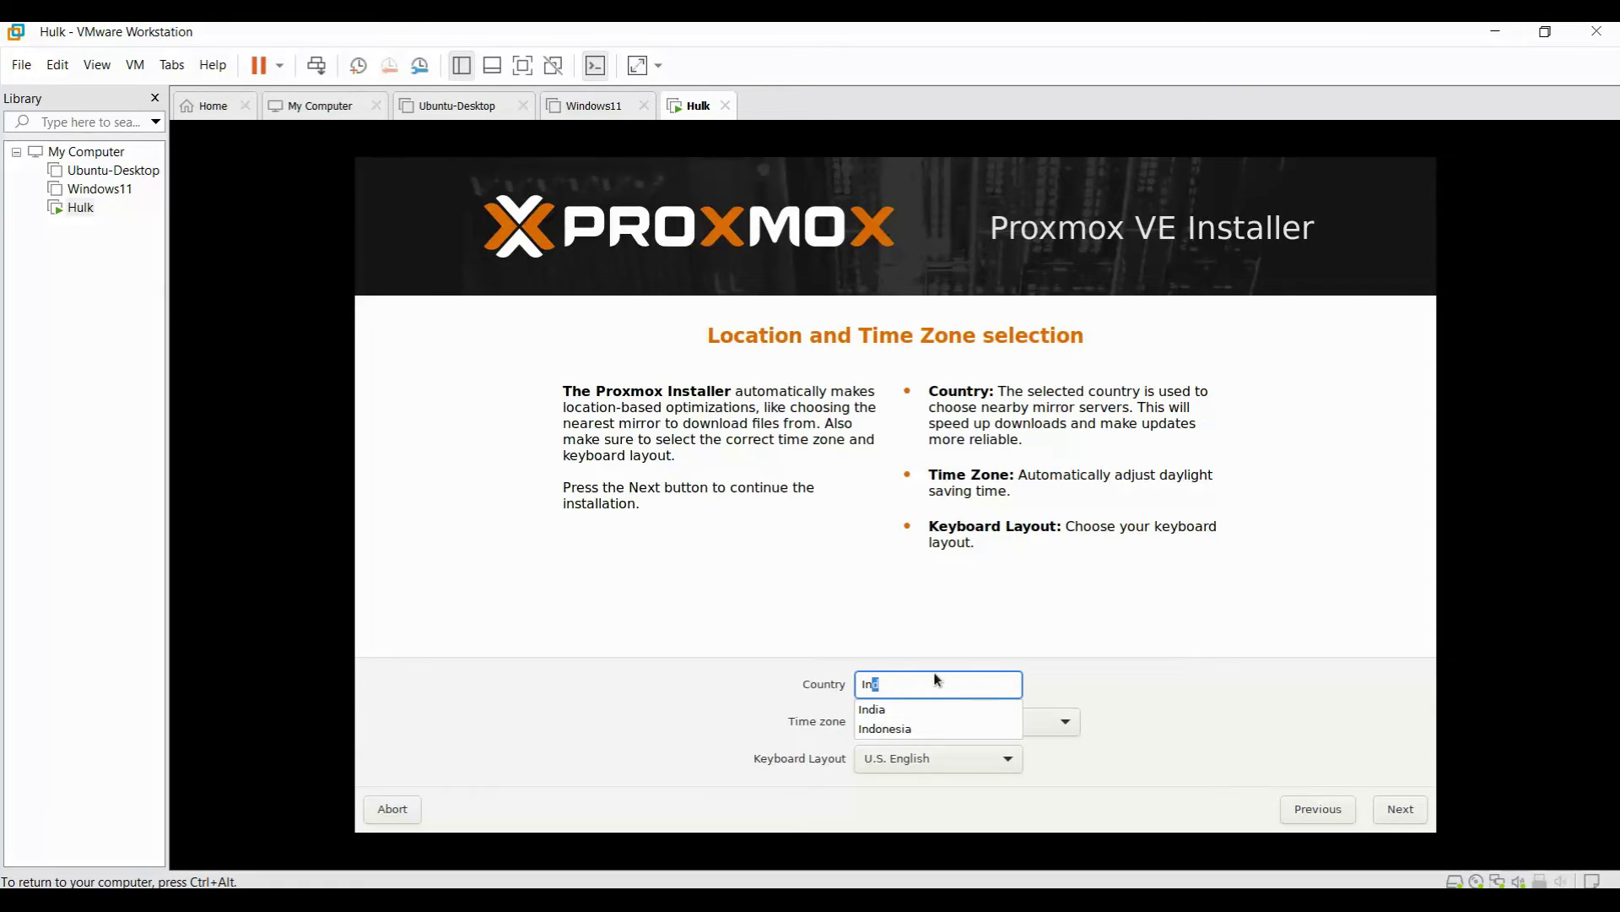
type("dia")
left_click(924, 710)
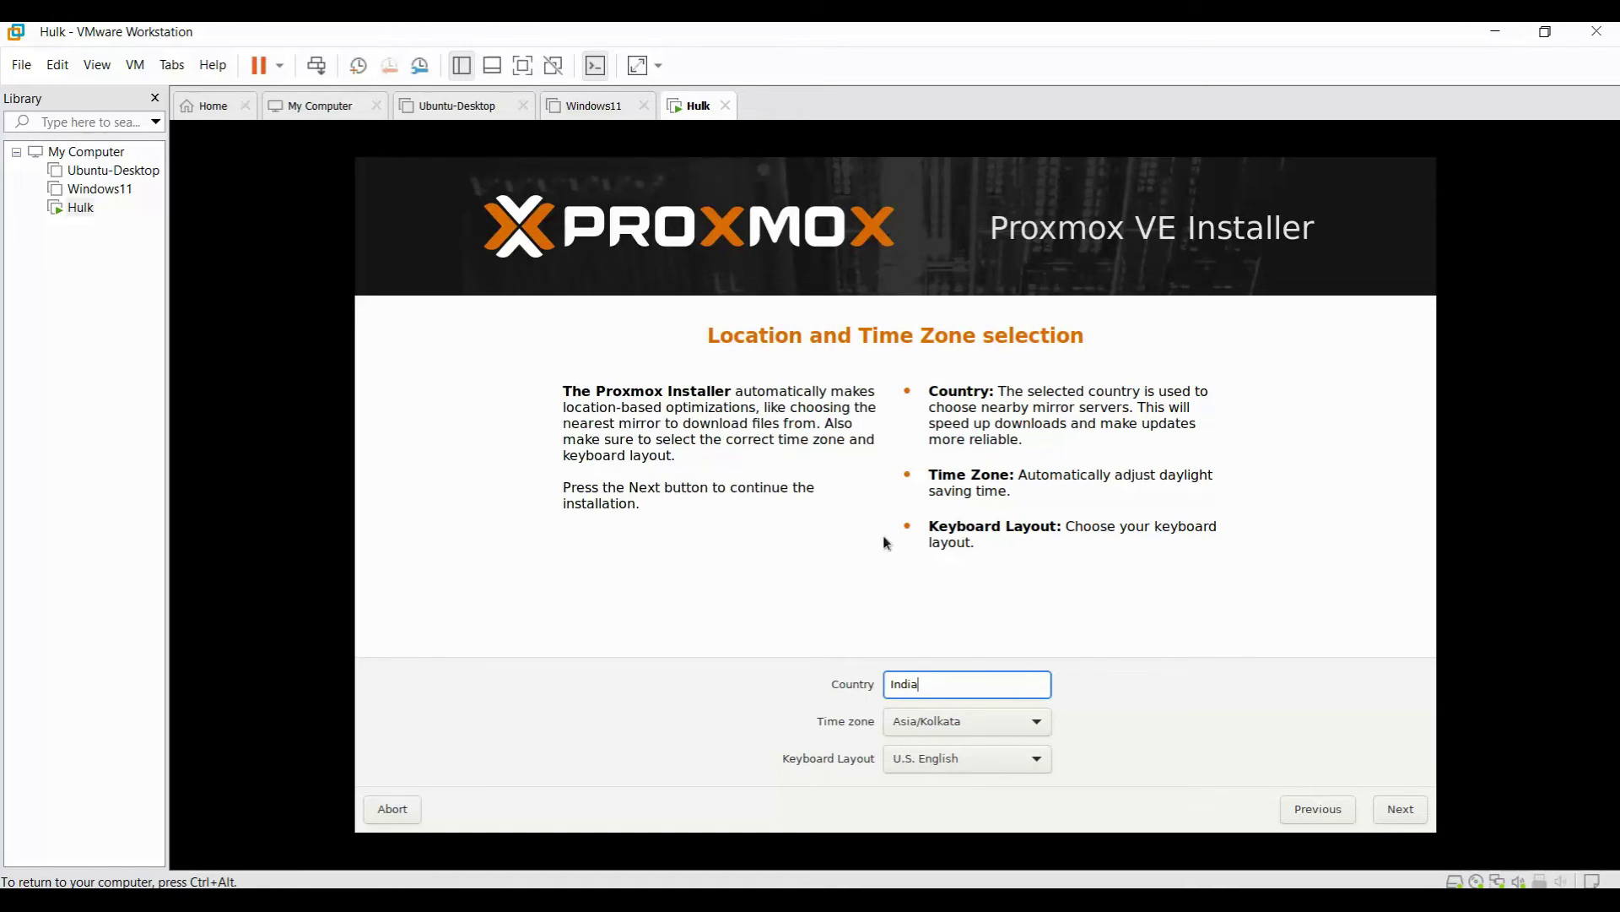
left_click(1411, 810)
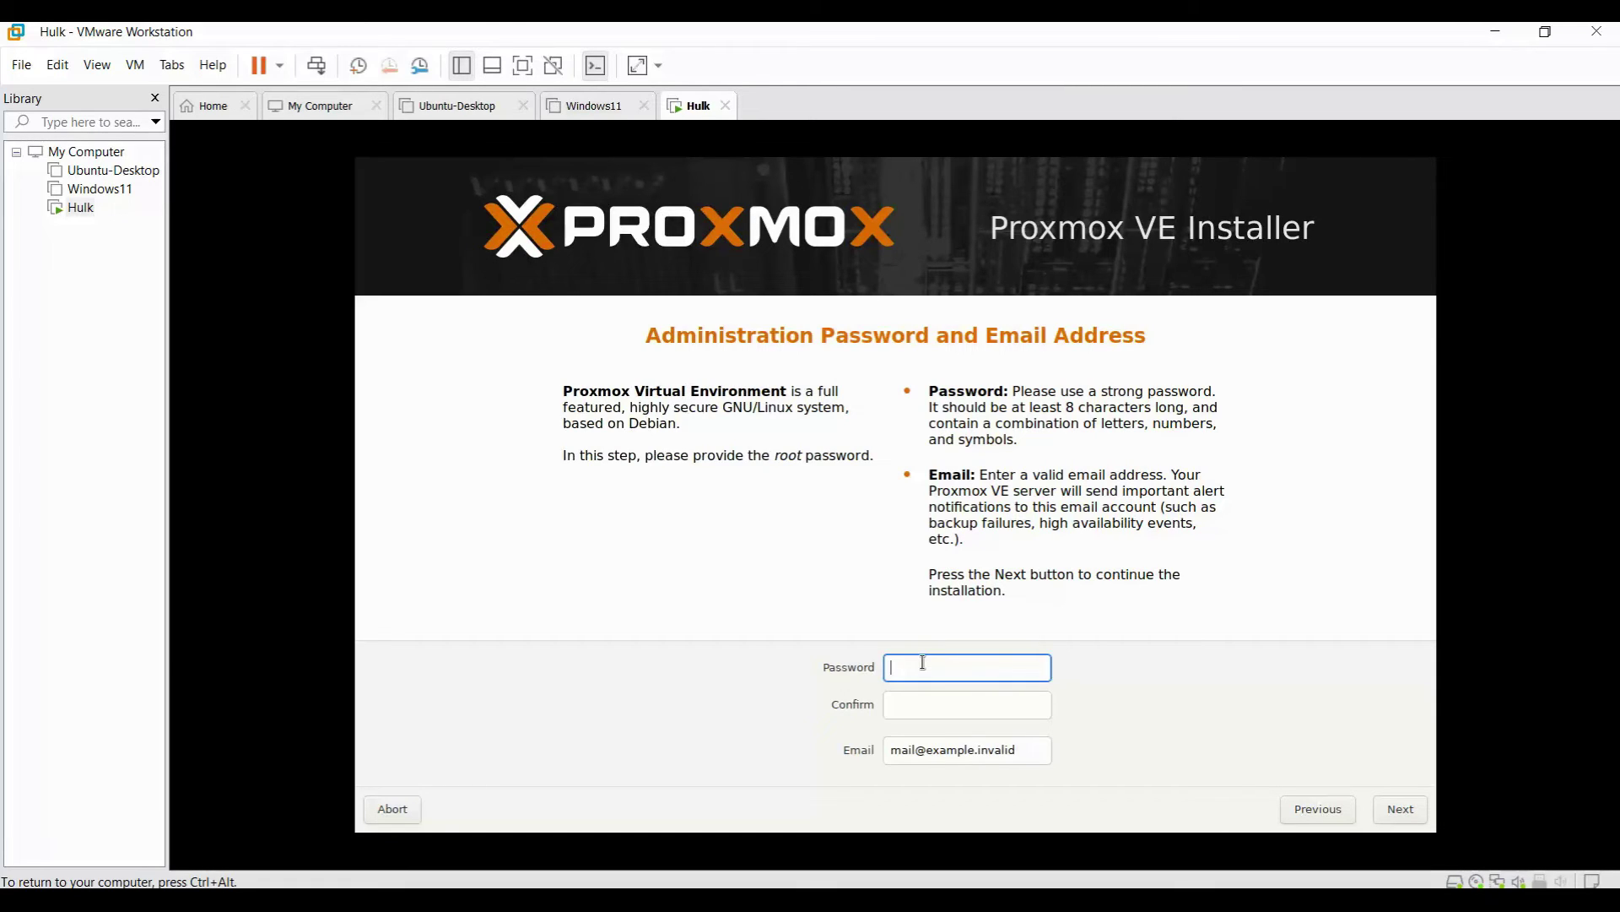
Enter and confirm the root password, replace the placeholder with the admin e-mail address, and continue.
type("Password1")
key("Tab")
type("Password1")
left_click(919, 751)
key("ctrl+a")
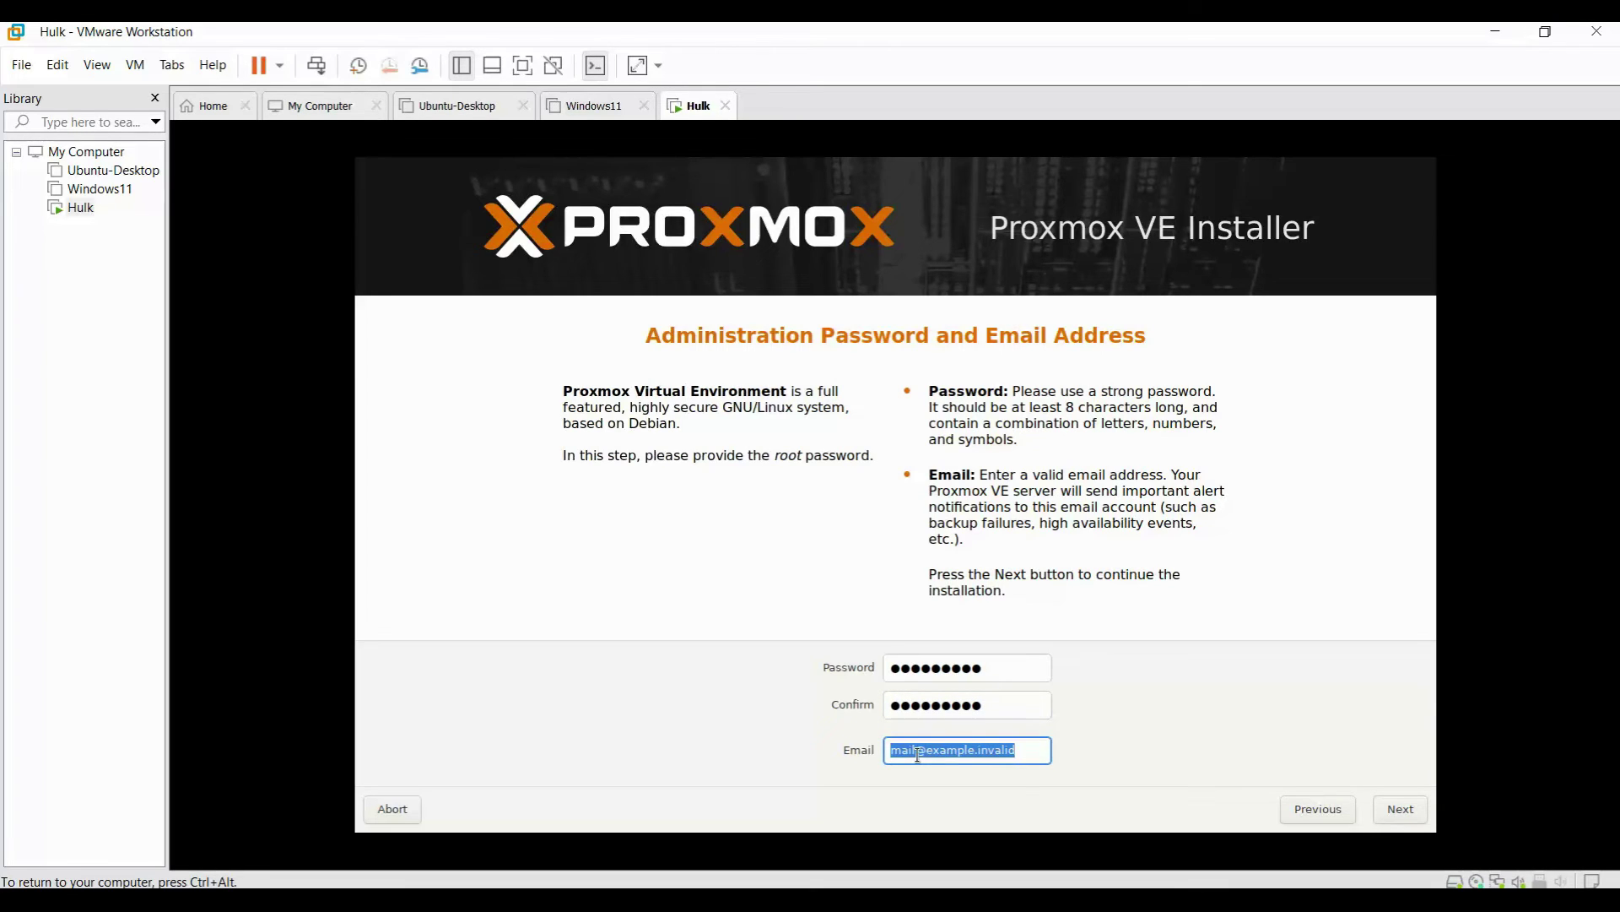
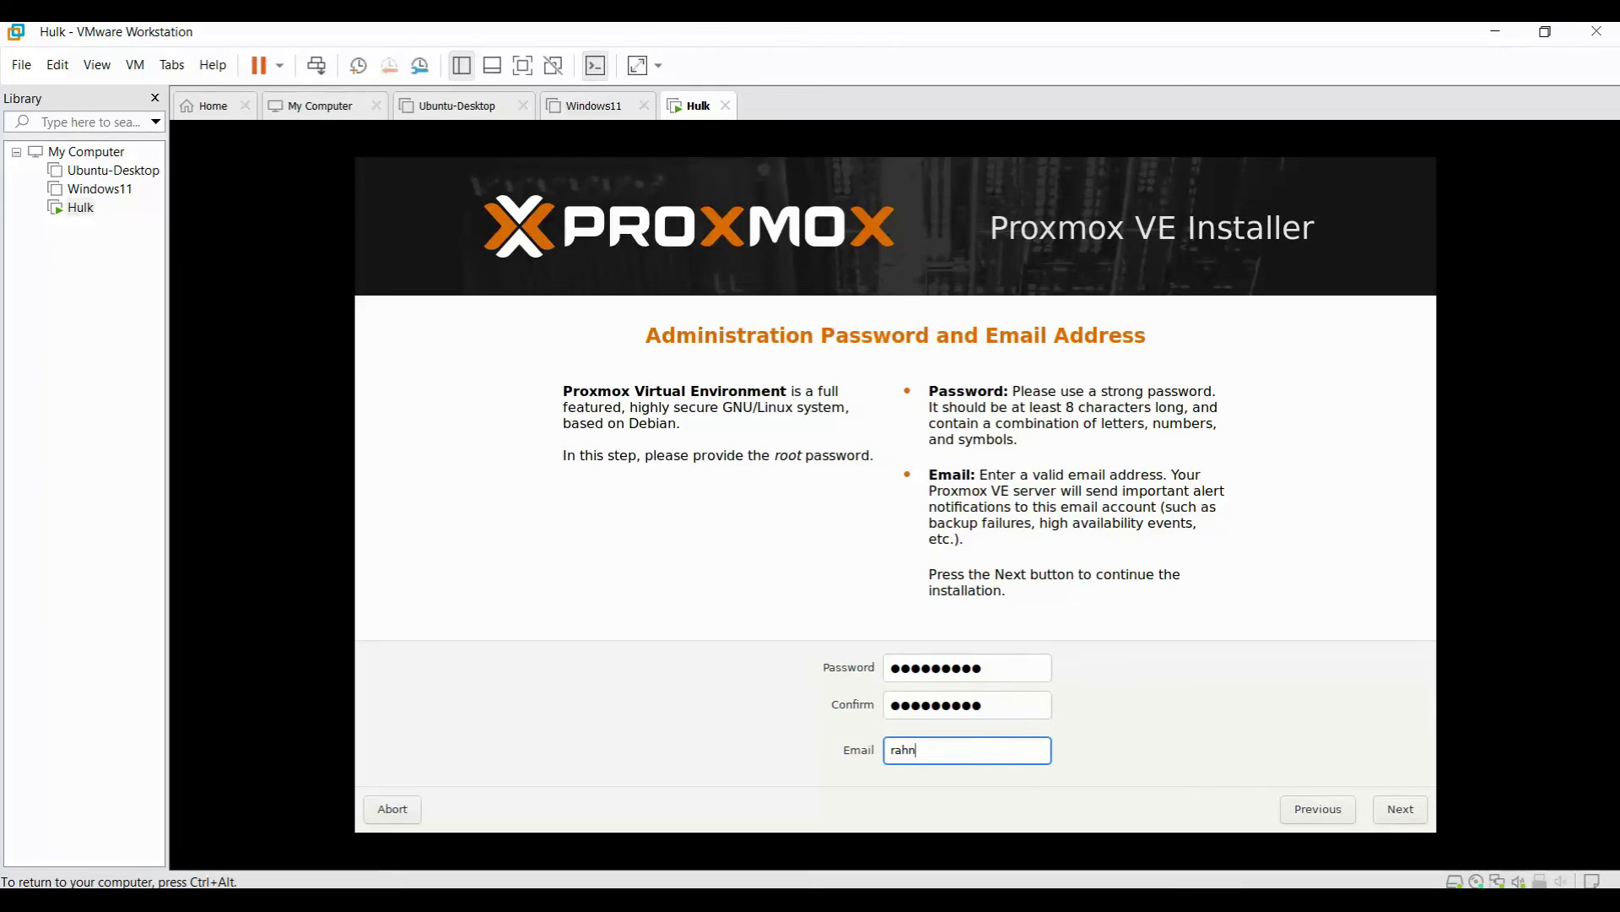
left_click(1418, 809)
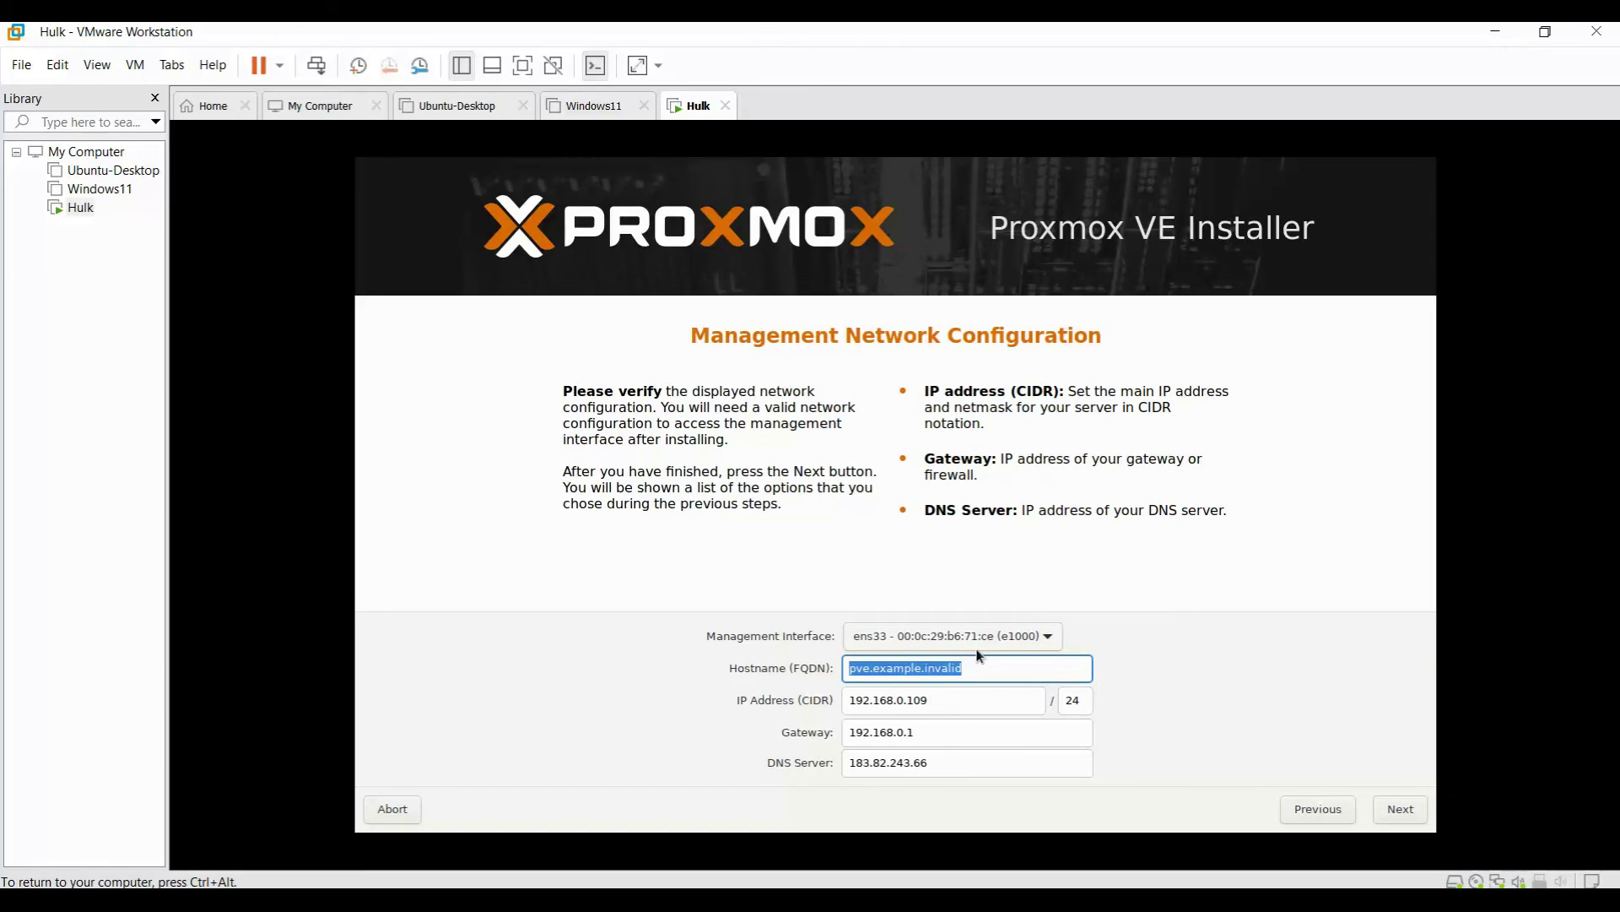
Keep ens33 as the management interface and set the hostname to Hulk.rtt.local.
left_click(1034, 641)
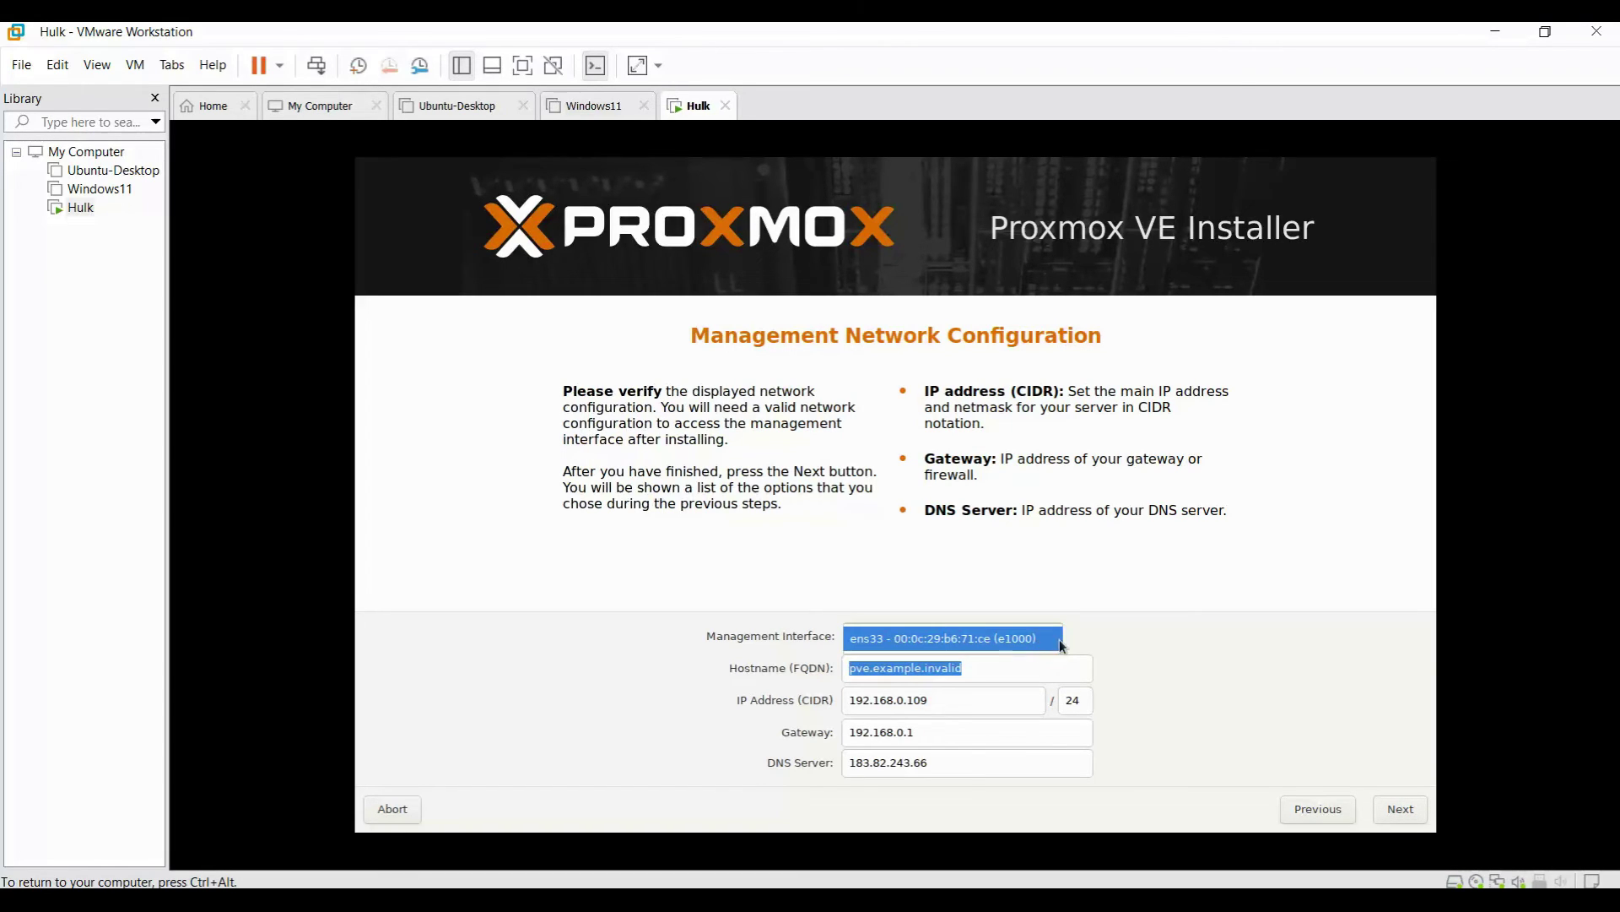
left_click(1045, 639)
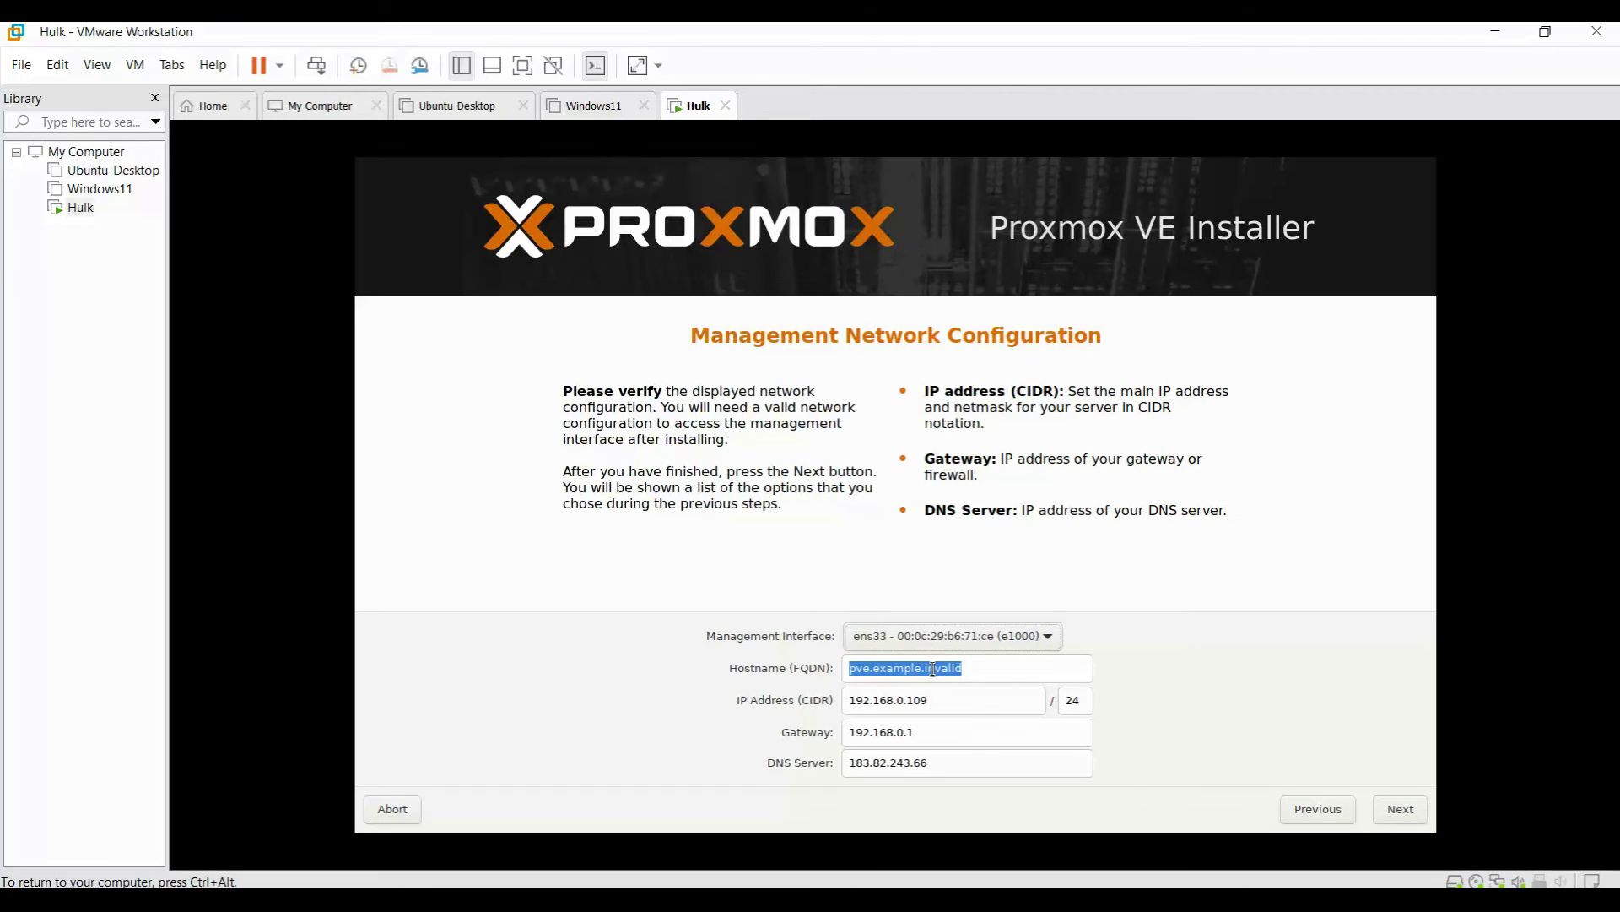
key("Tab")
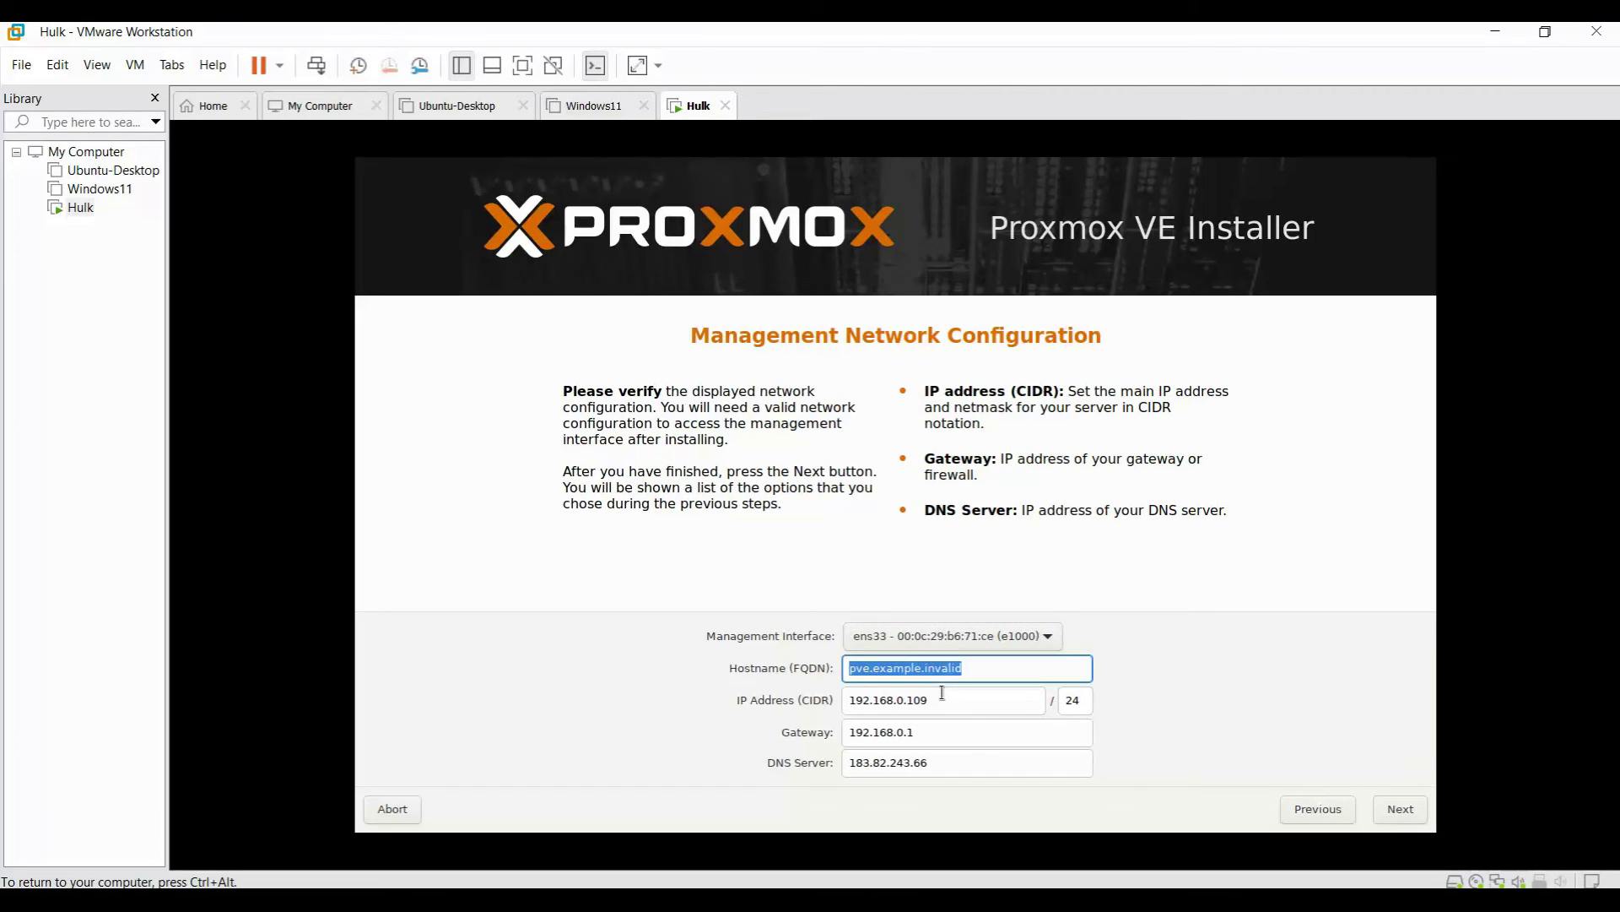
type("Hulk")
key("Tab")
left_click(950, 663)
type(".")
type("tt")
key("BackSpace")
key("BackSpace")
type("rt")
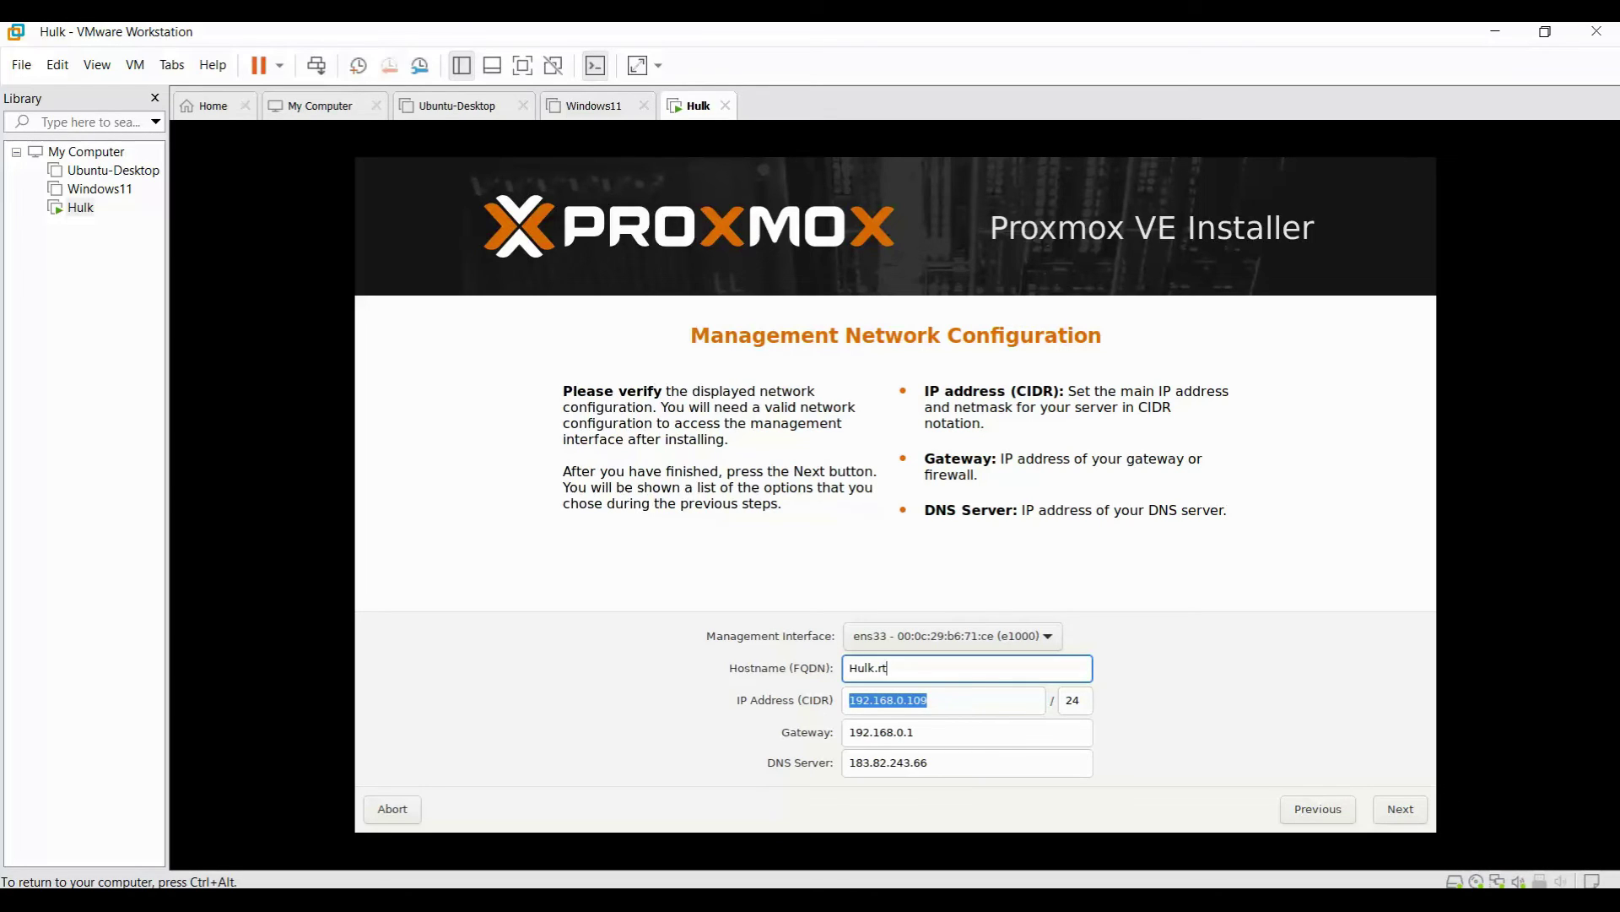
type("t.local")
key("Tab")
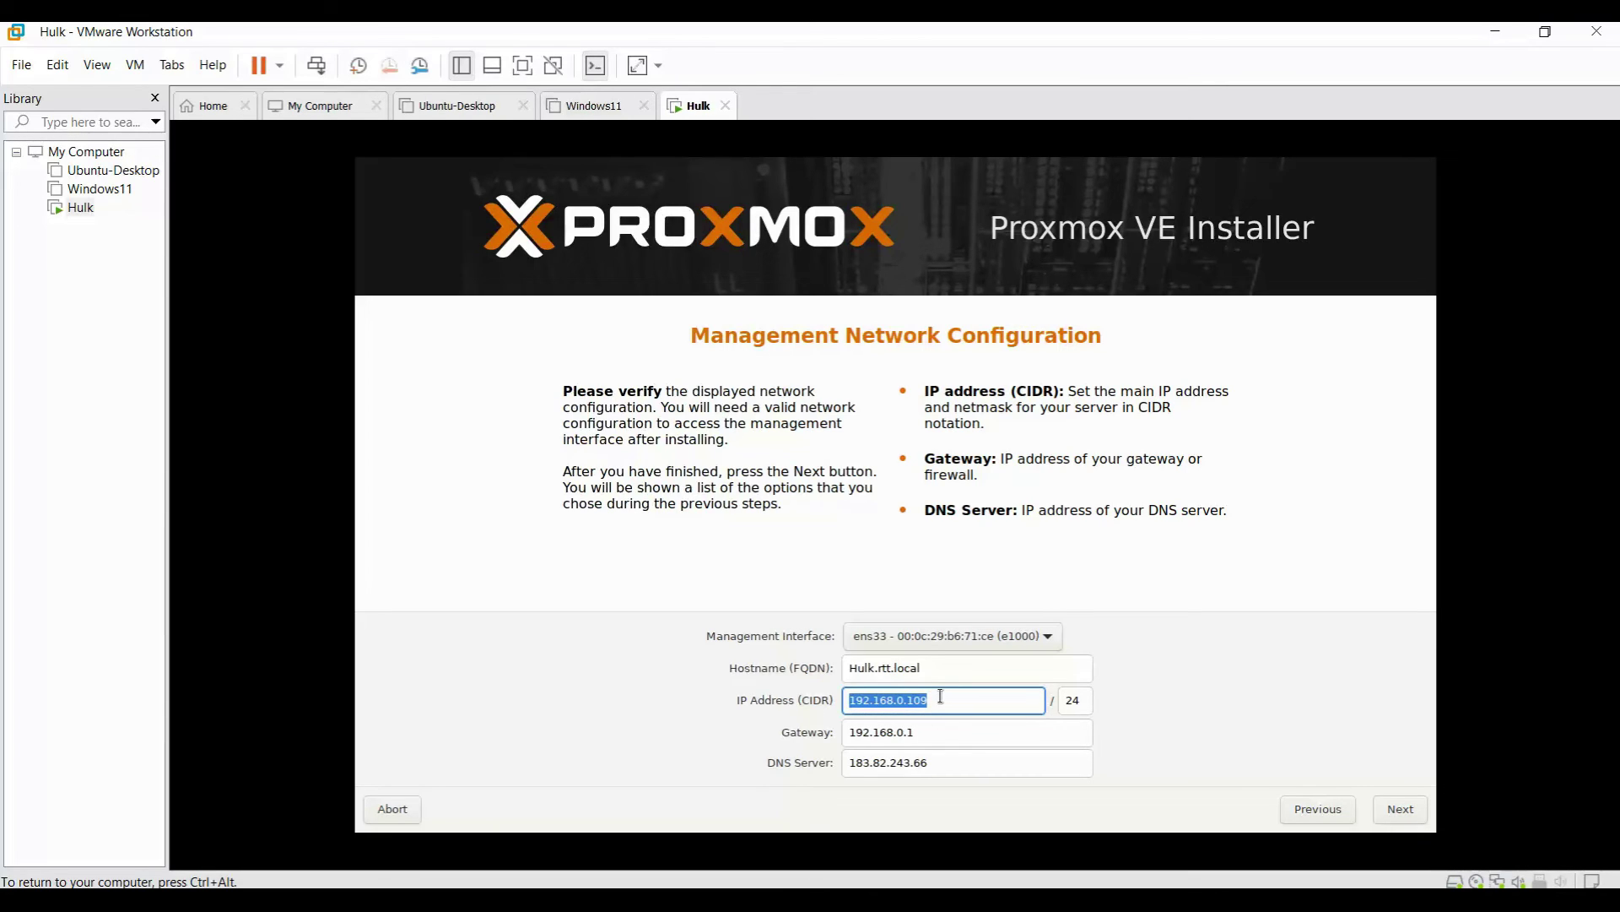
Change the IP address to 192.168.0.112/24 and proceed to the Summary page.
left_click(942, 697)
key("BackSpace")
key("BackSpace")
type("12")
key("Tab")
left_click(926, 762)
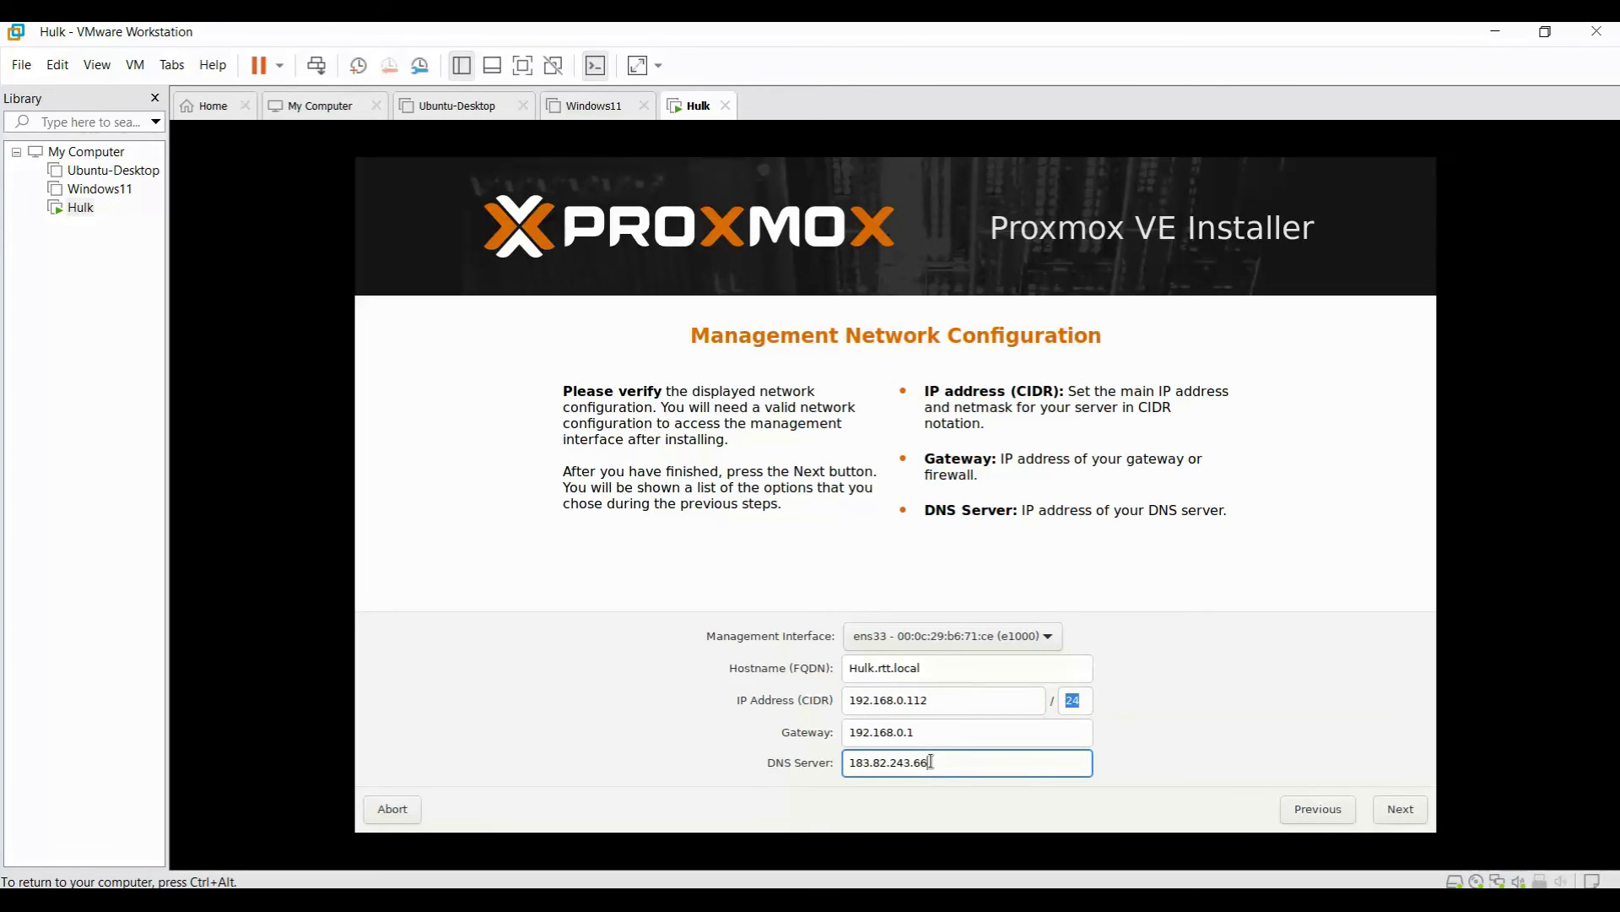
key("ctrl+alt")
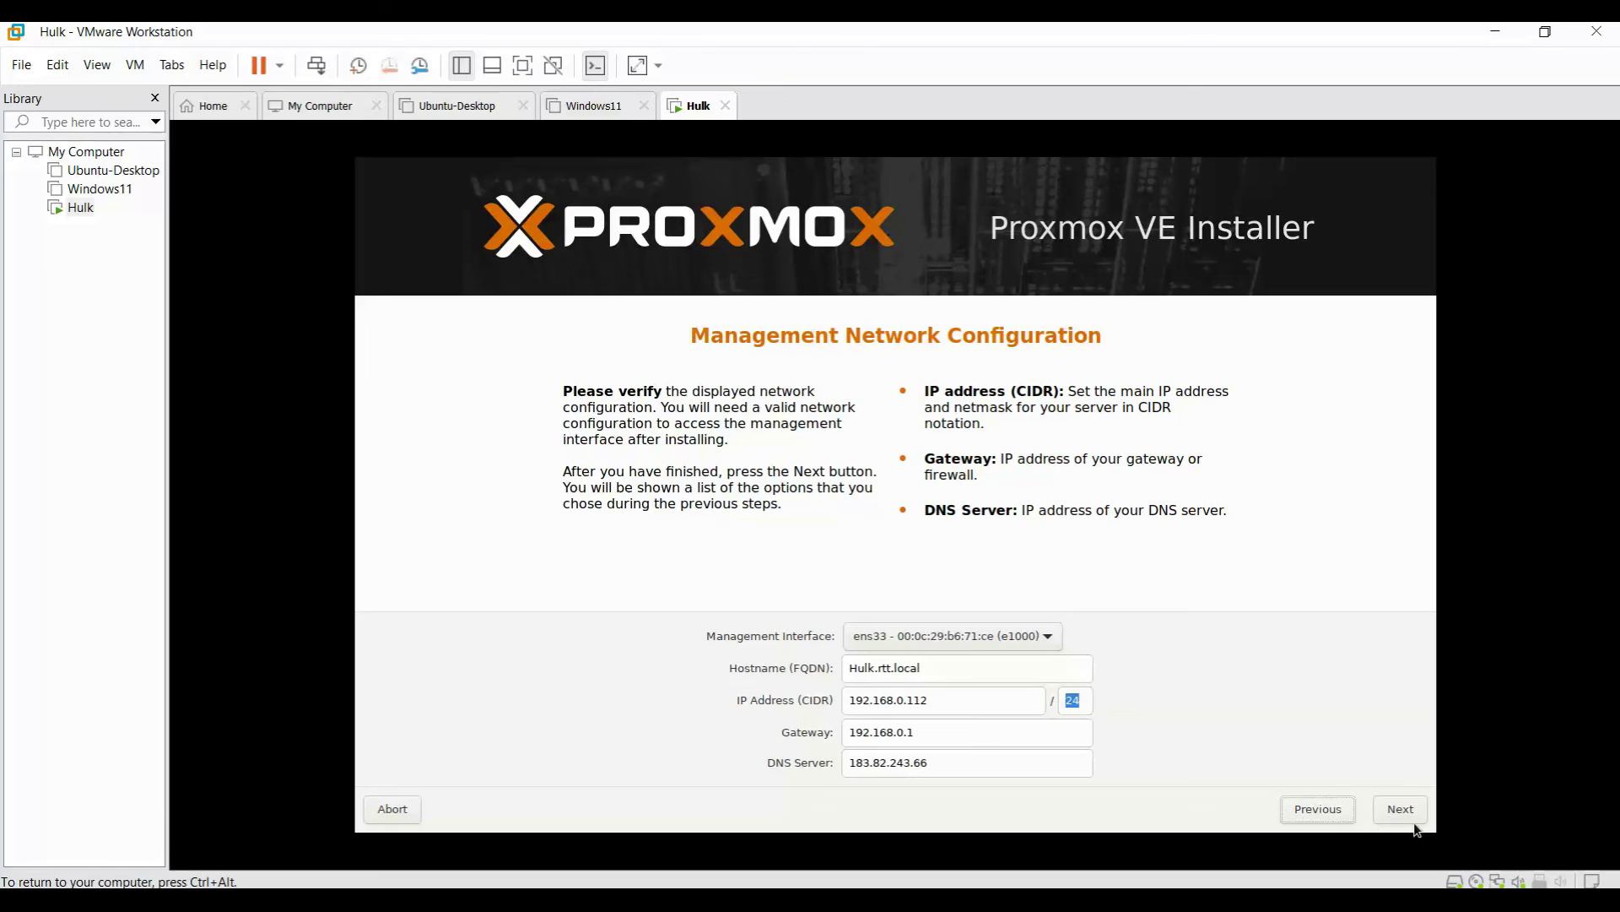
left_click(1404, 812)
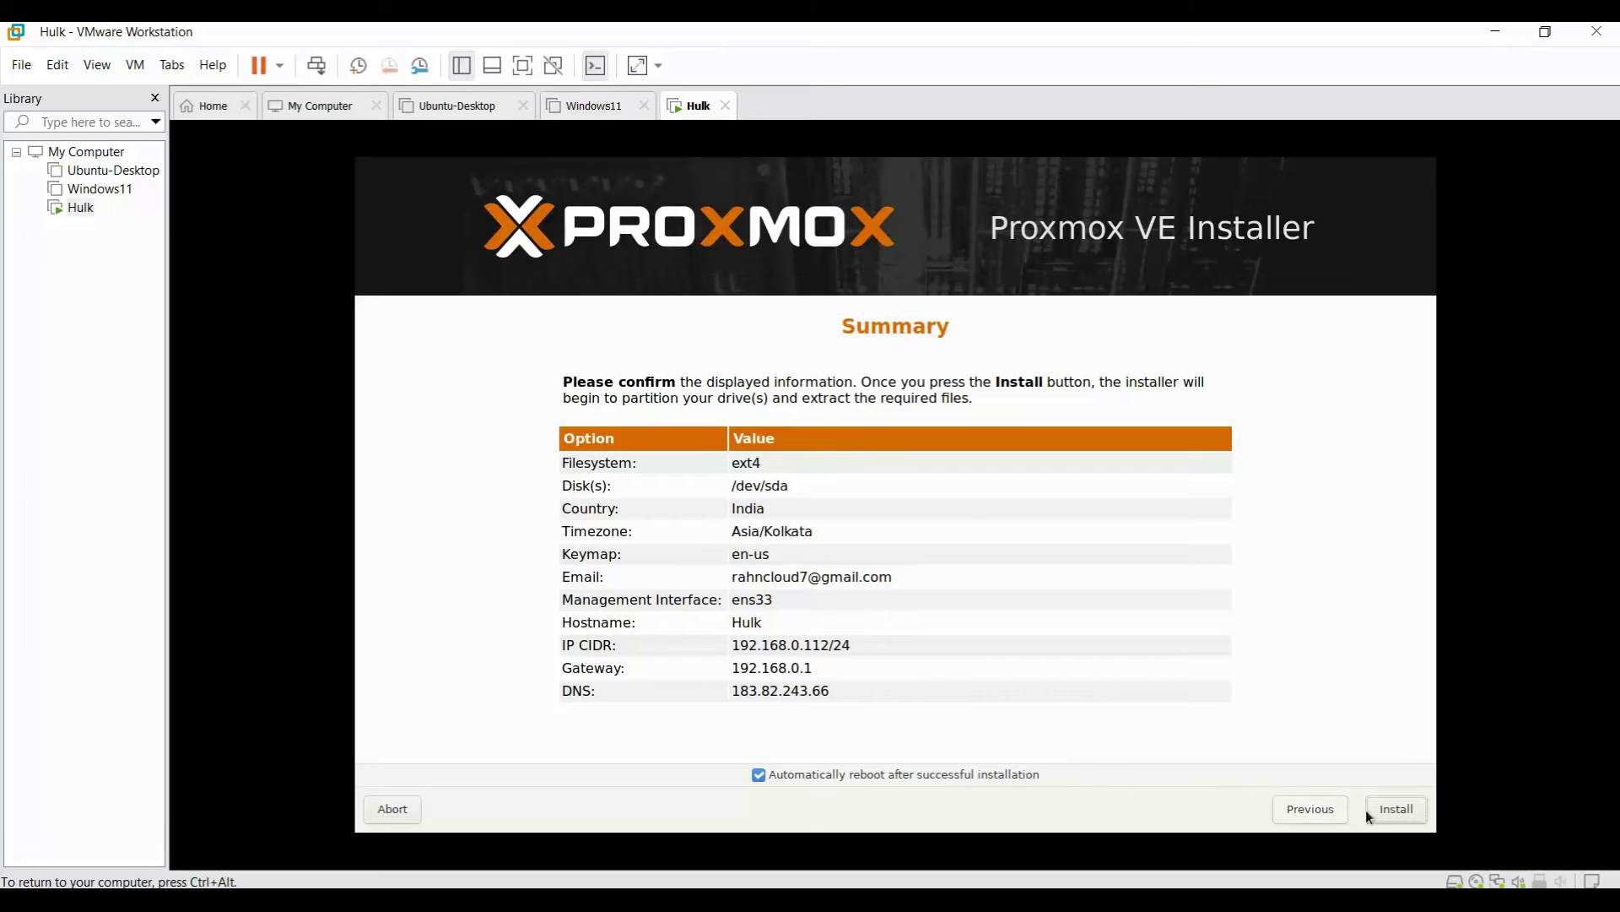
left_click(1410, 810)
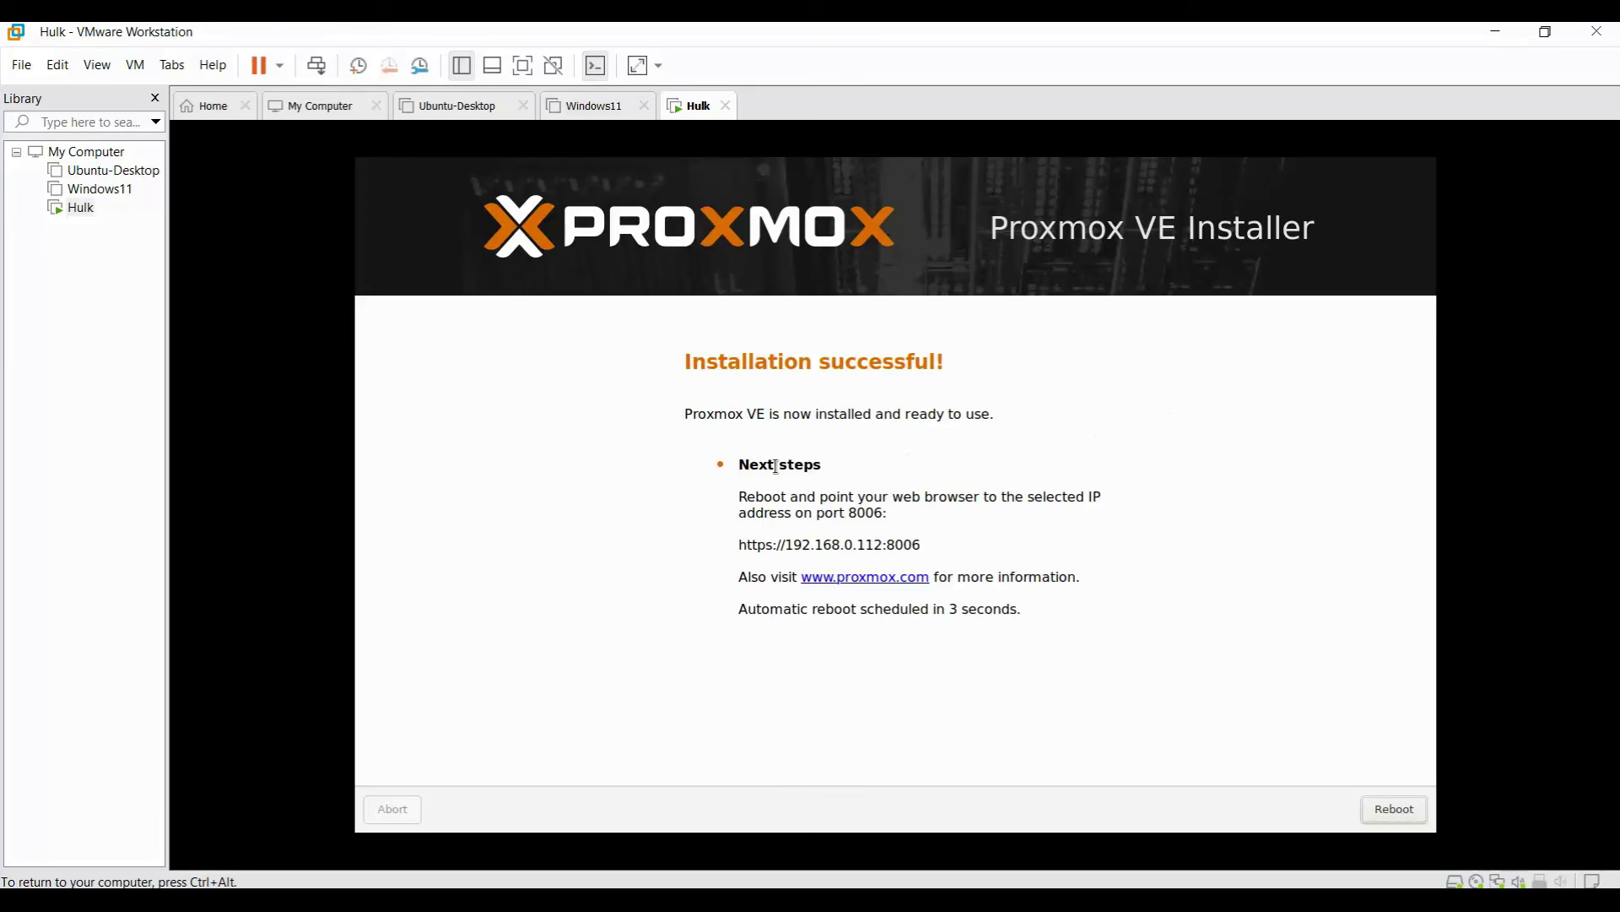
left_click_drag(739, 542, 922, 547)
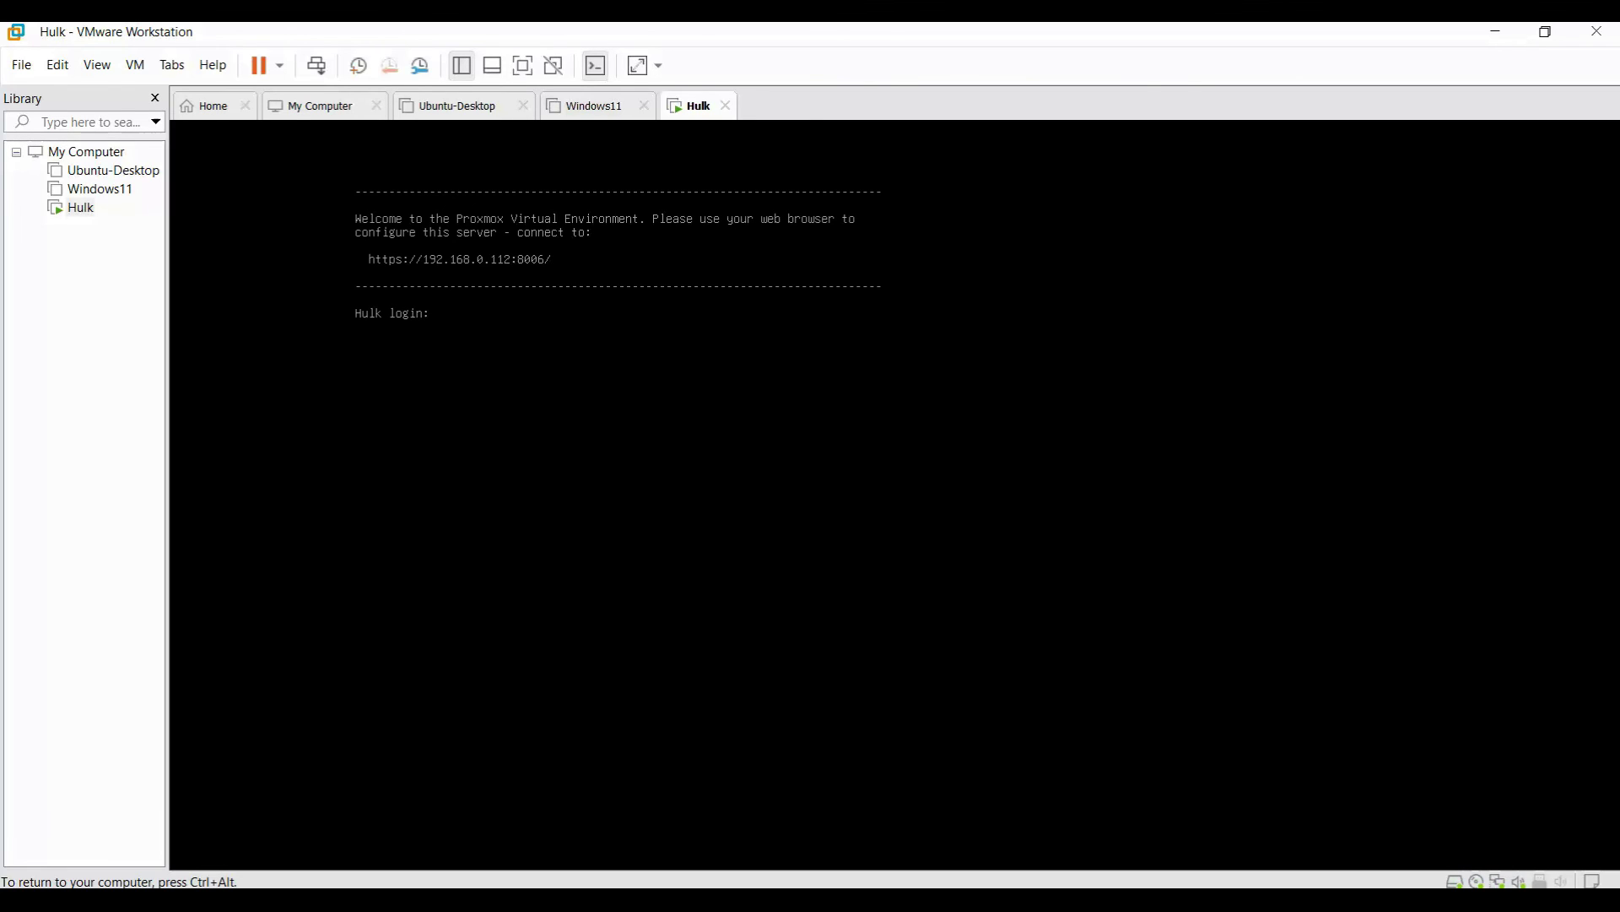
key("ctrl+alt")
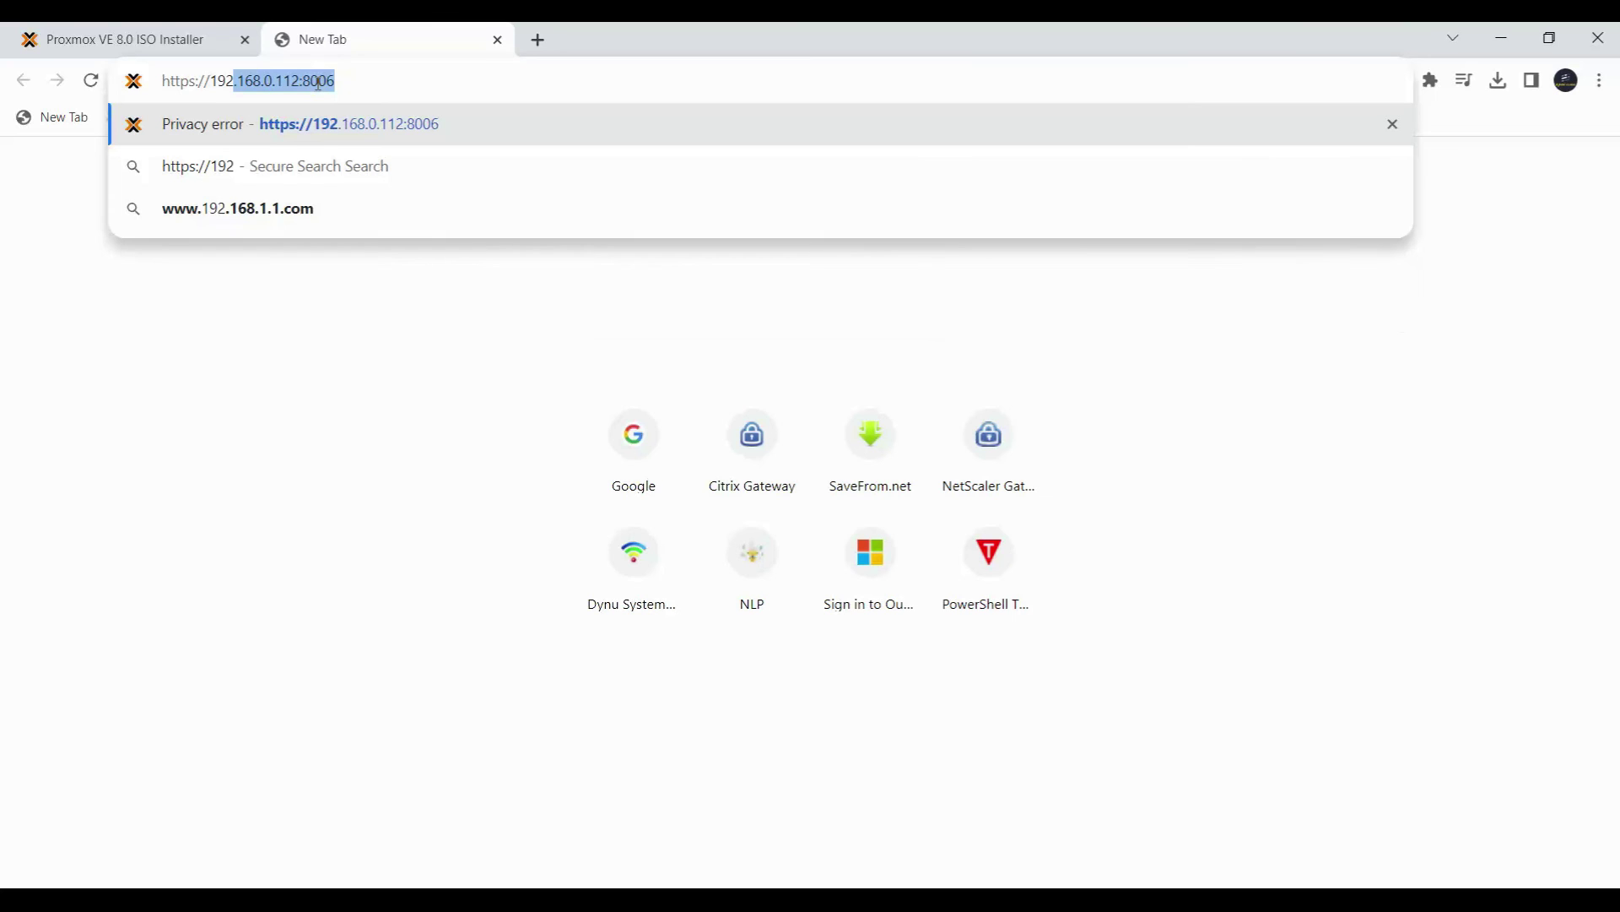
key("End")
key("Return")
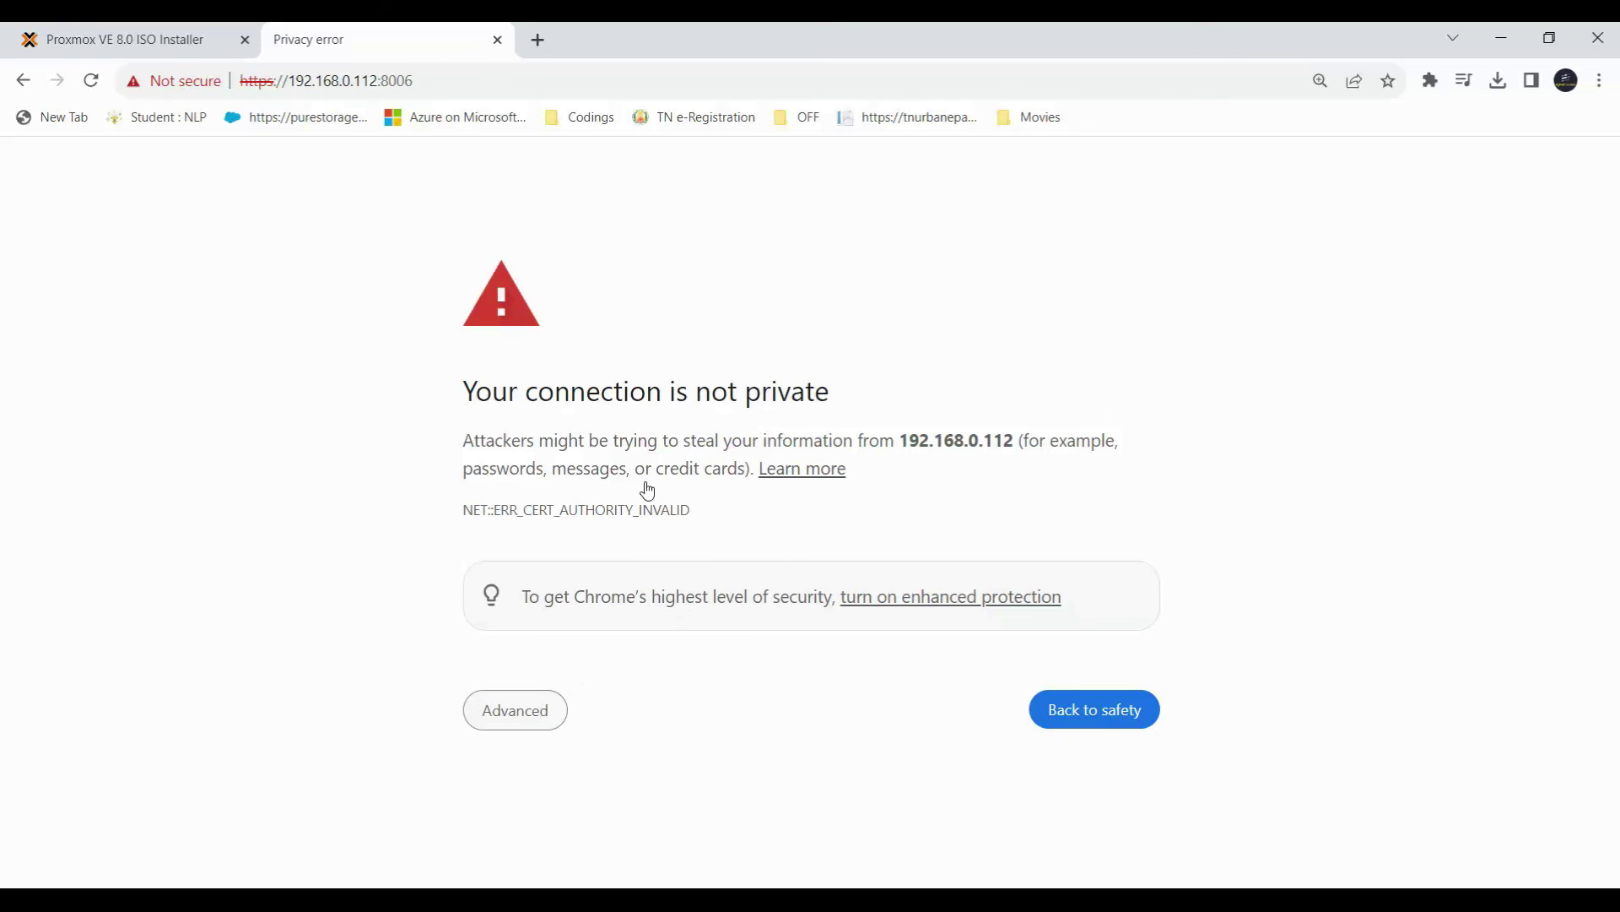
scroll(851, 682, "down", 1)
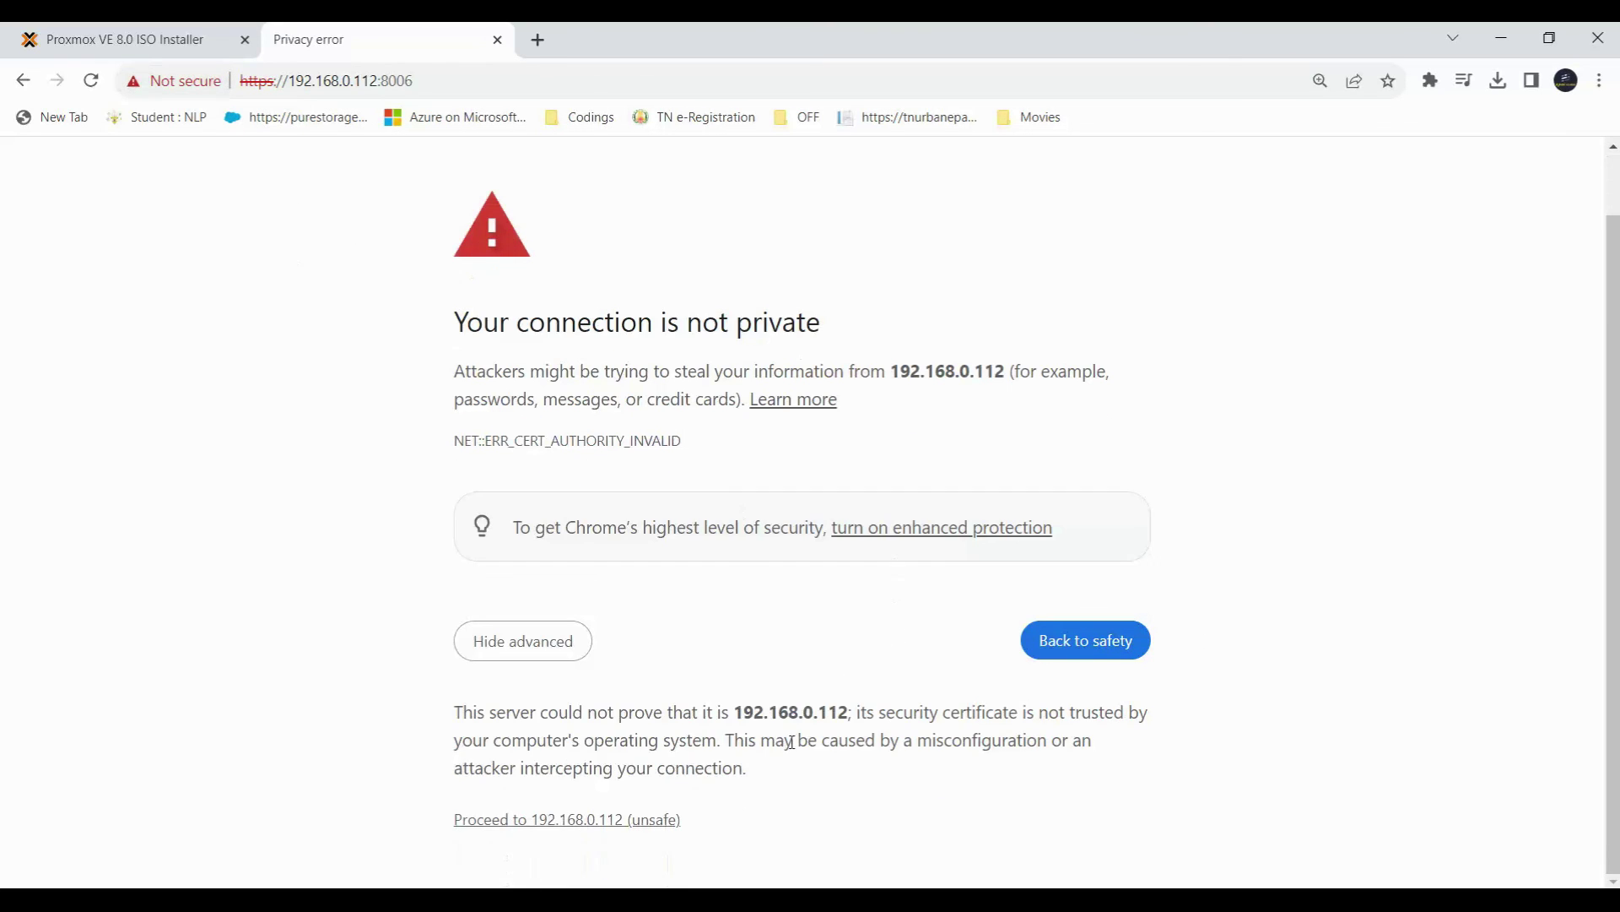
left_click(562, 820)
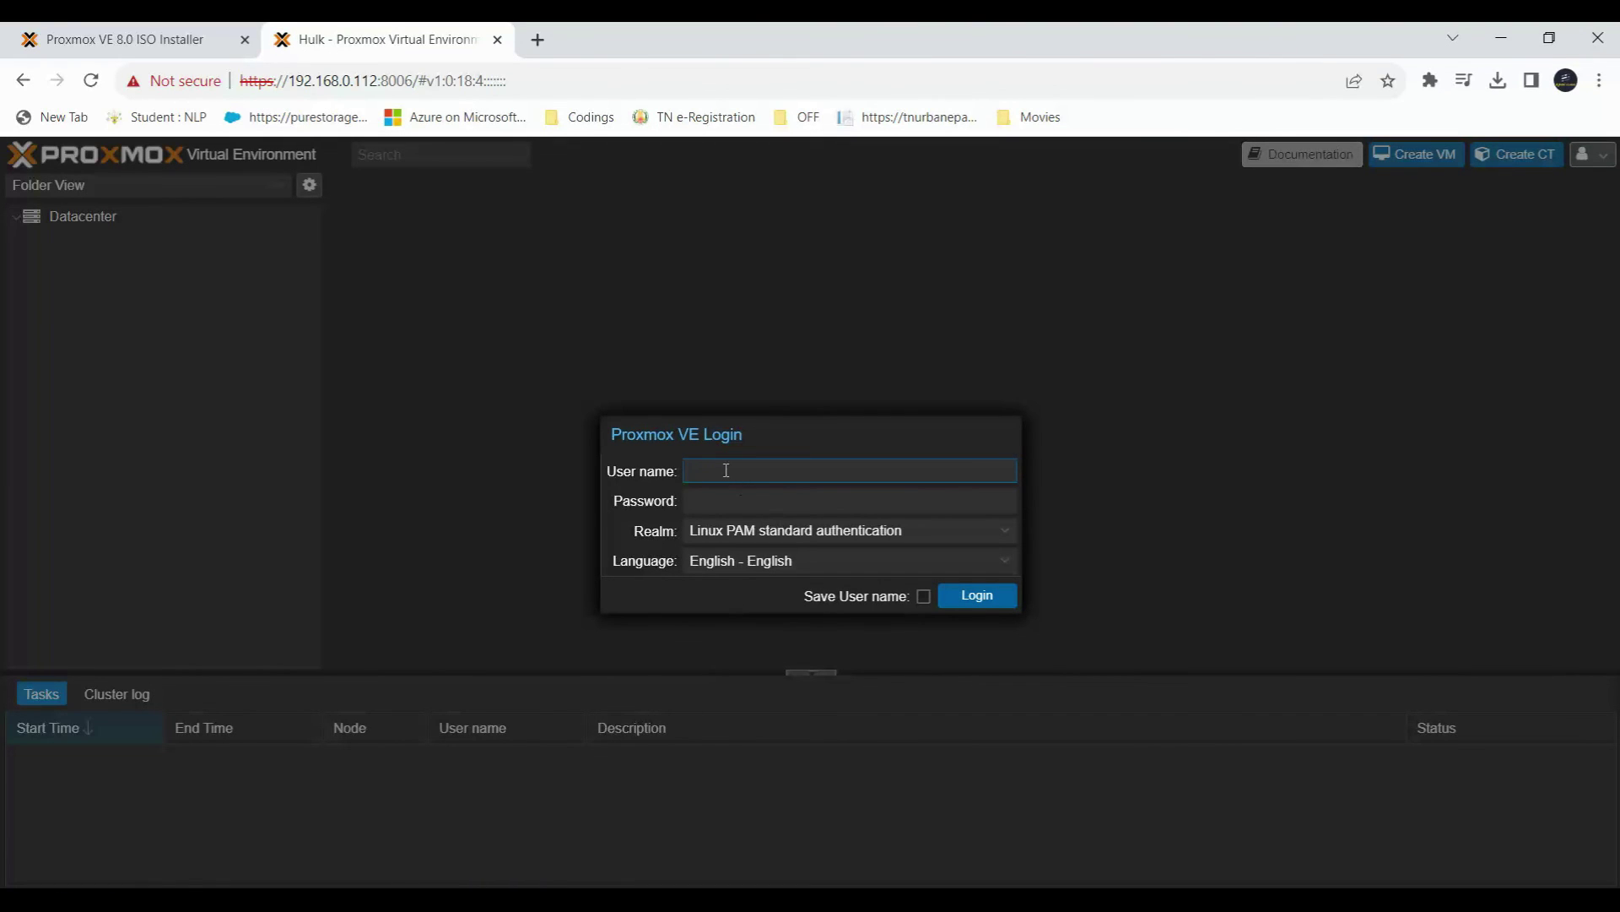
Log in to the Proxmox web UI as root with the root password.
type("root")
key("Tab")
type("•••••••••")
left_click(994, 601)
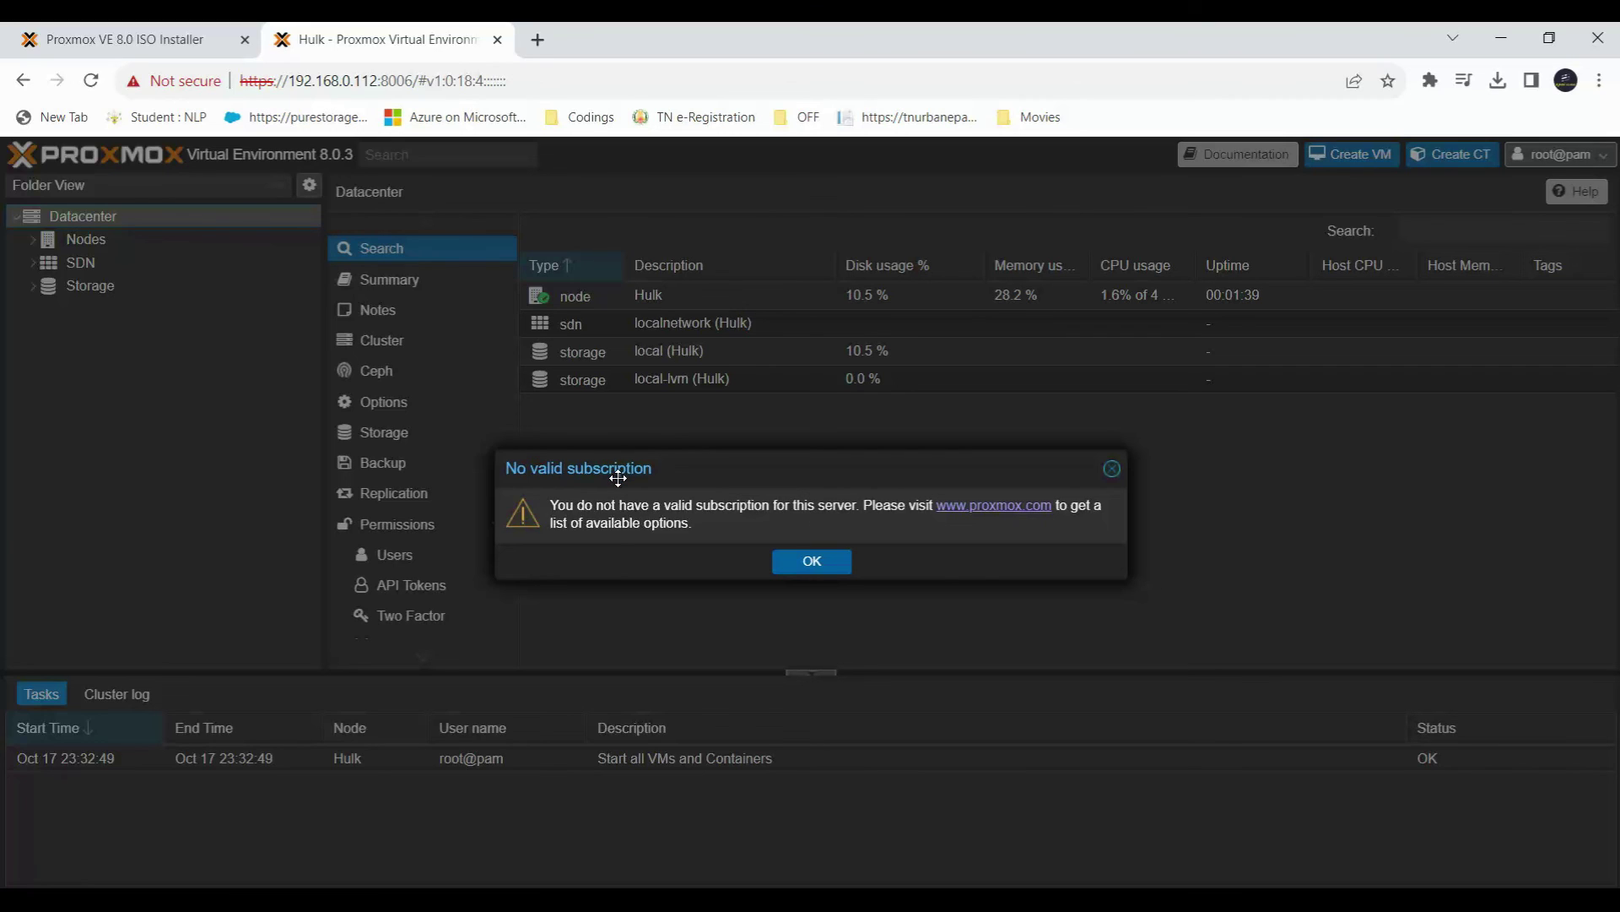
Dismiss the No valid subscription notice with OK.
left_click(812, 568)
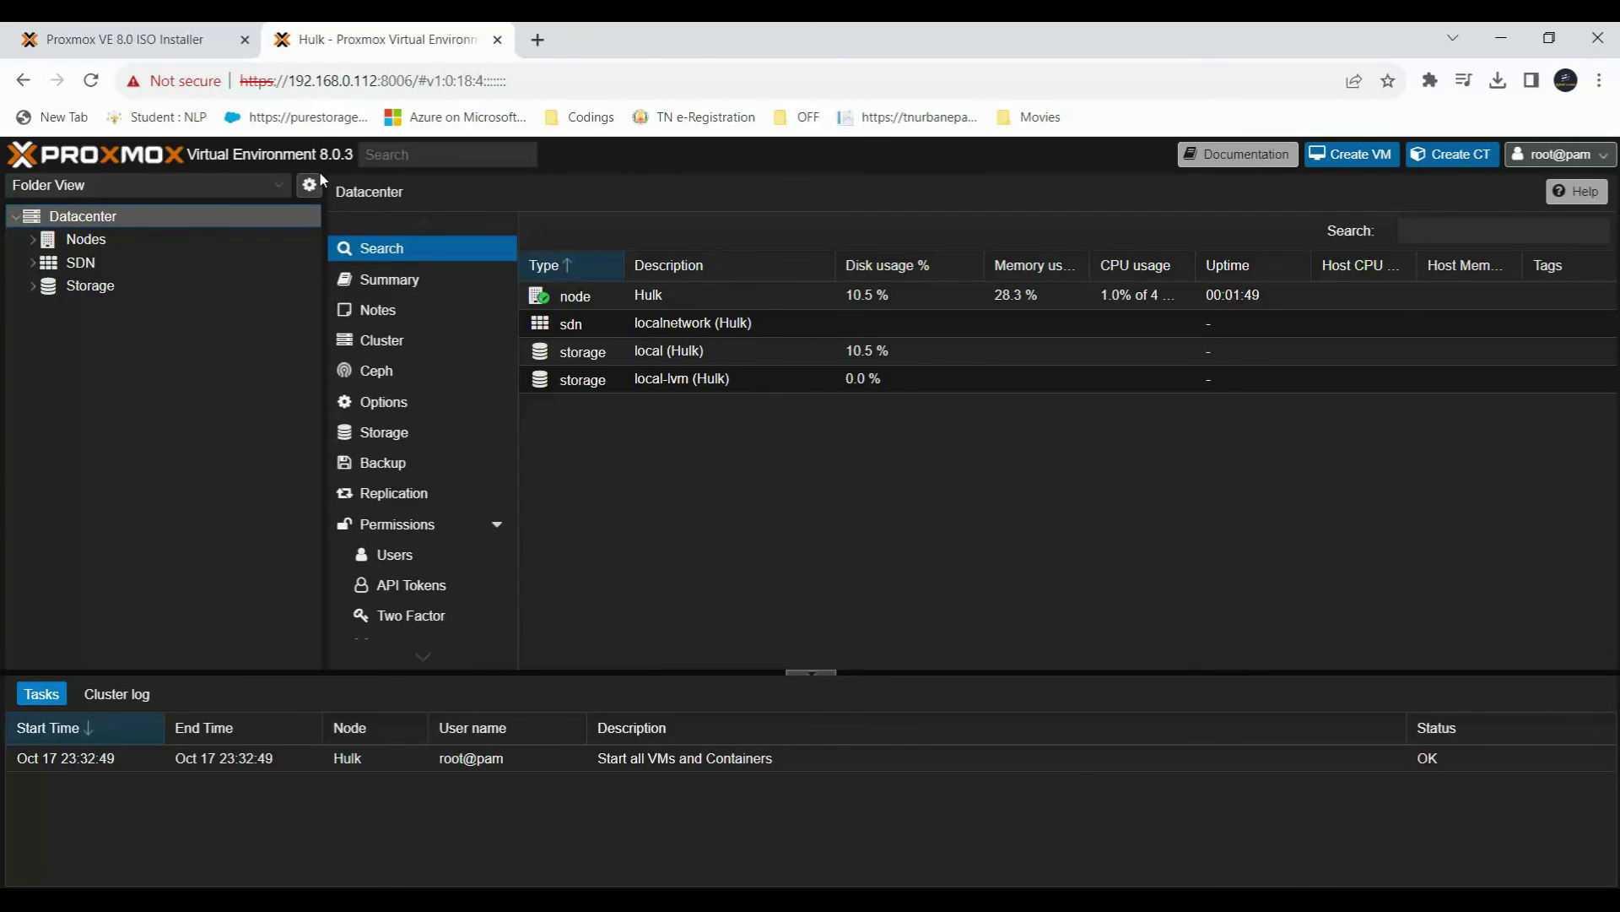
Show the Datacenter storage list with local and local-lvm.
left_click(384, 432)
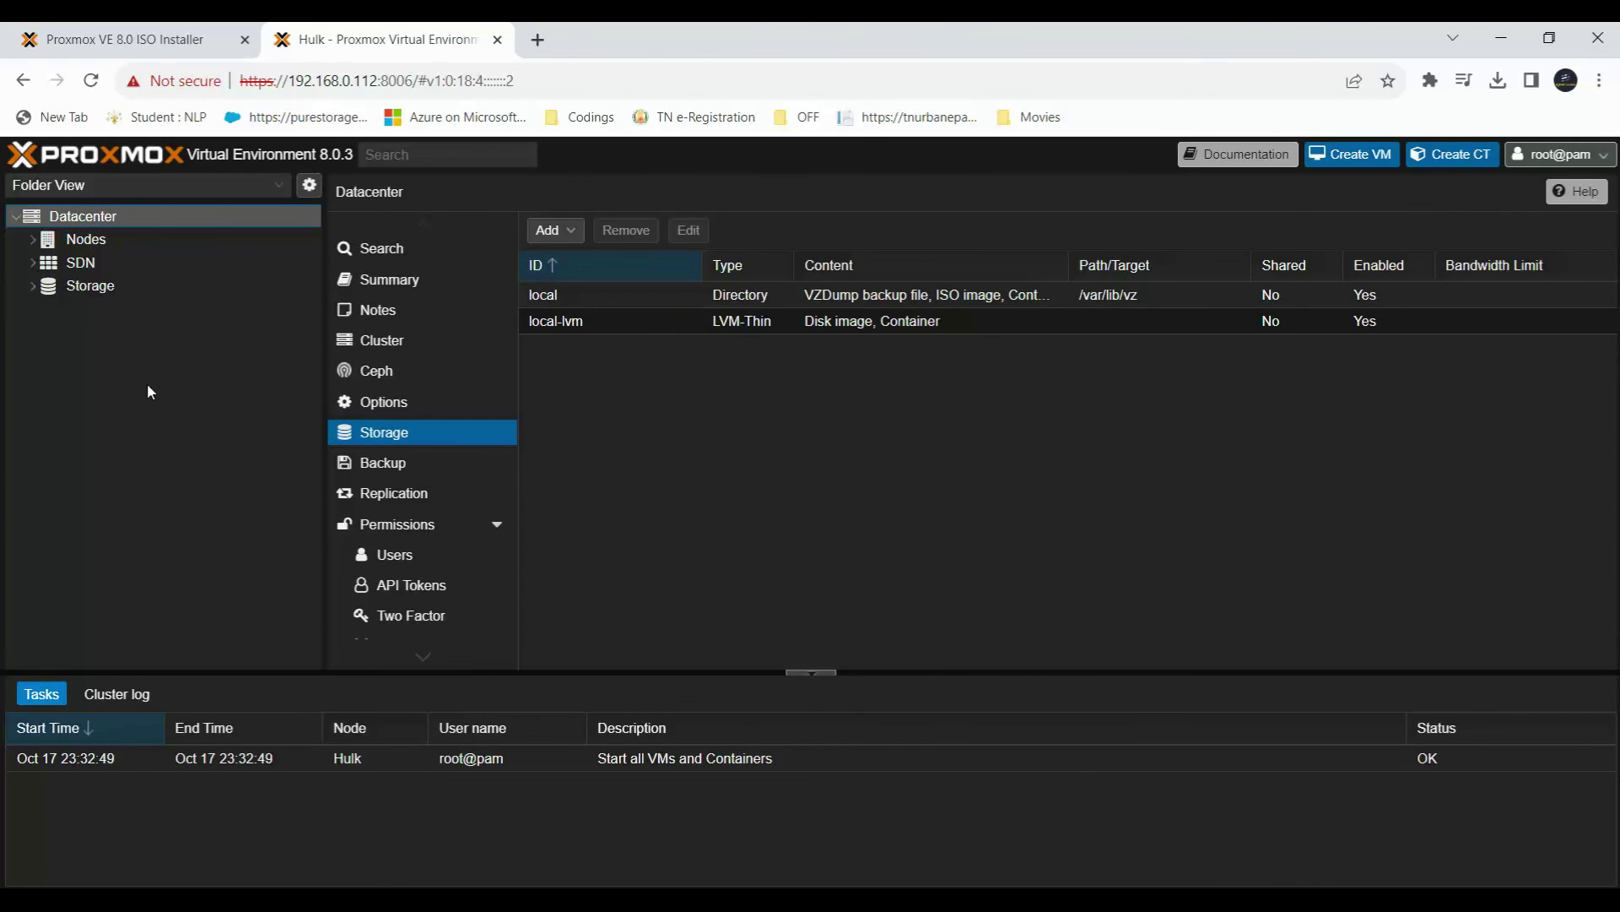